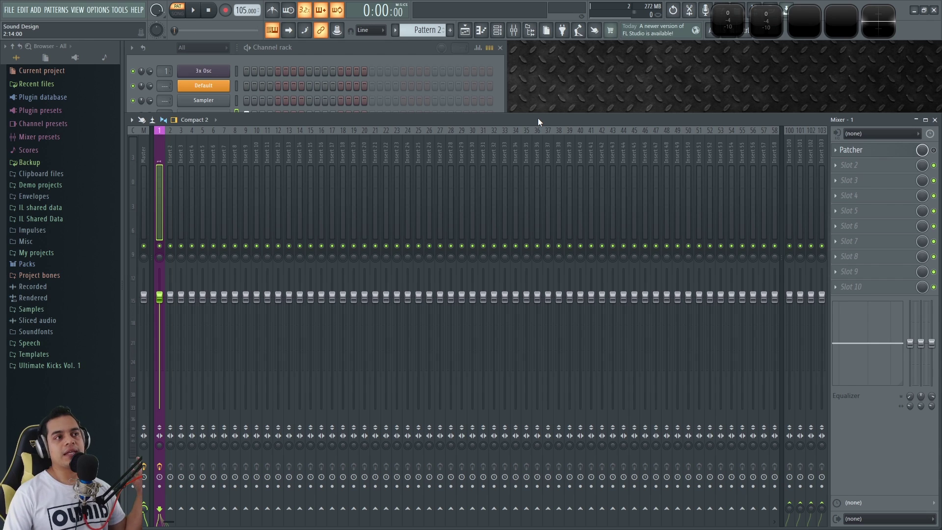
- Review the Move Me sample's sampler settings and play it back with Patcher bypassed
click(379, 51)
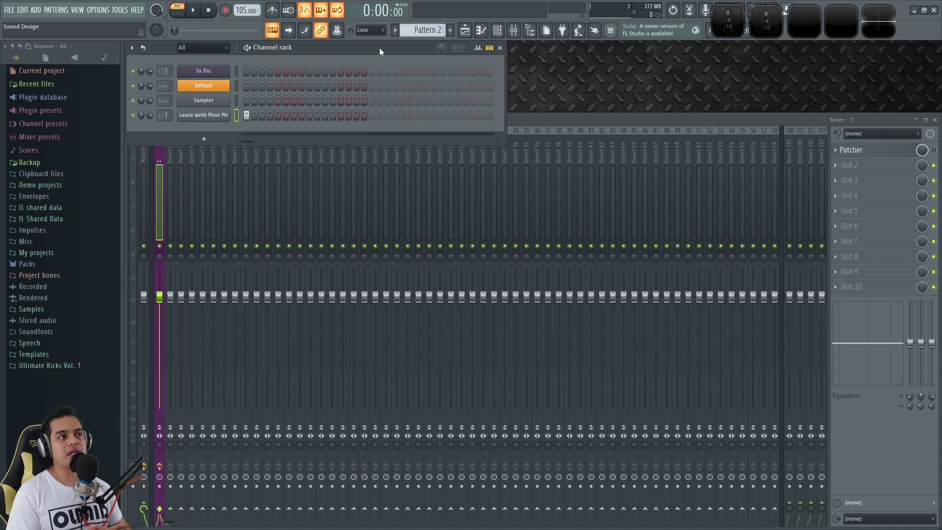
click(223, 116)
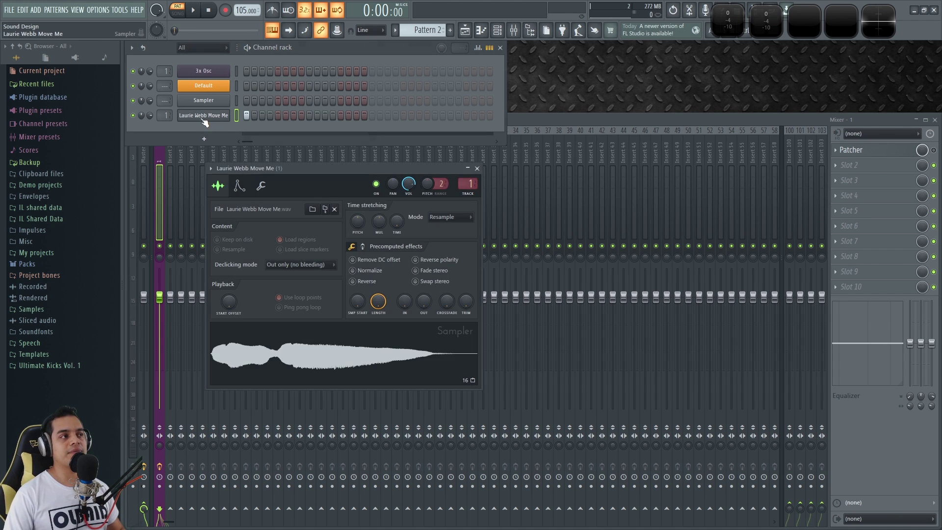
click(477, 168)
key(space)
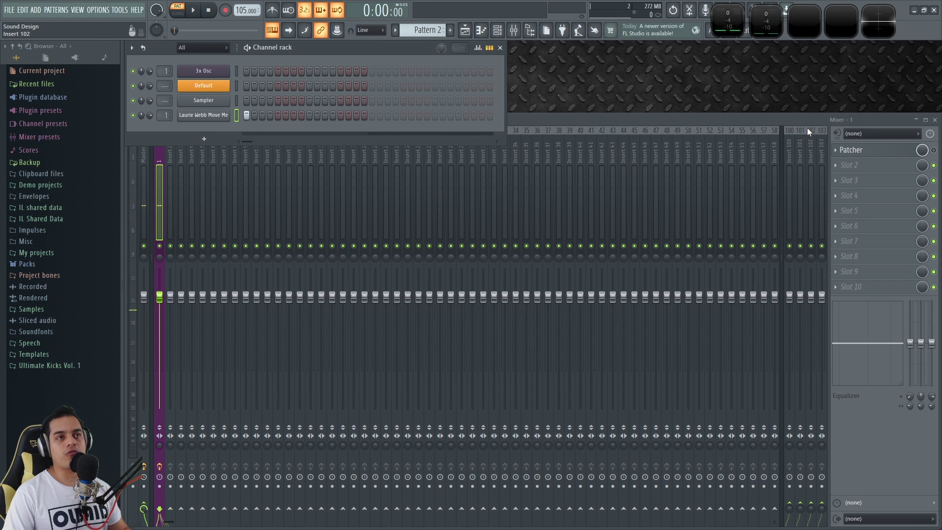
key(space)
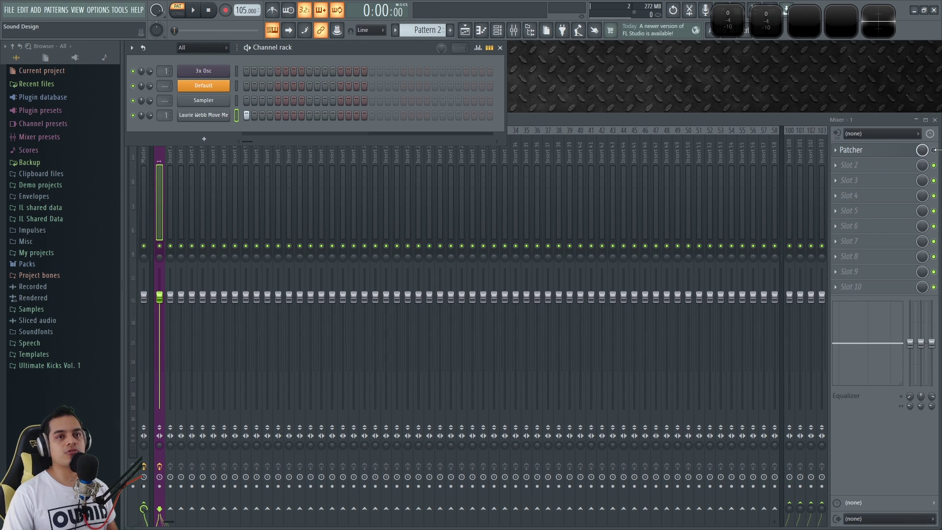
- Enable Patcher on mixer insert 1 and open its mid/side map alongside the channel rack
click(935, 150)
click(852, 150)
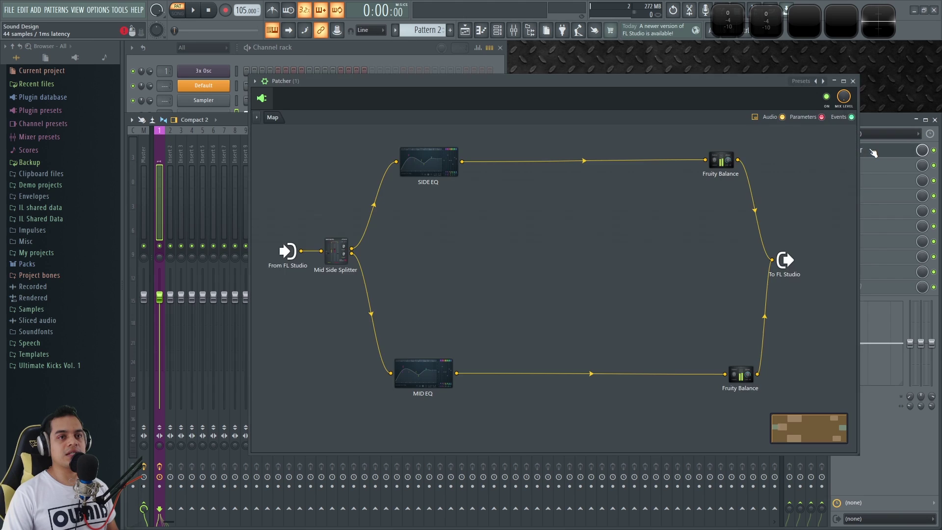
mouse_move(476, 83)
mouse_down()
mouse_move(451, 80)
mouse_move(488, 75)
mouse_up()
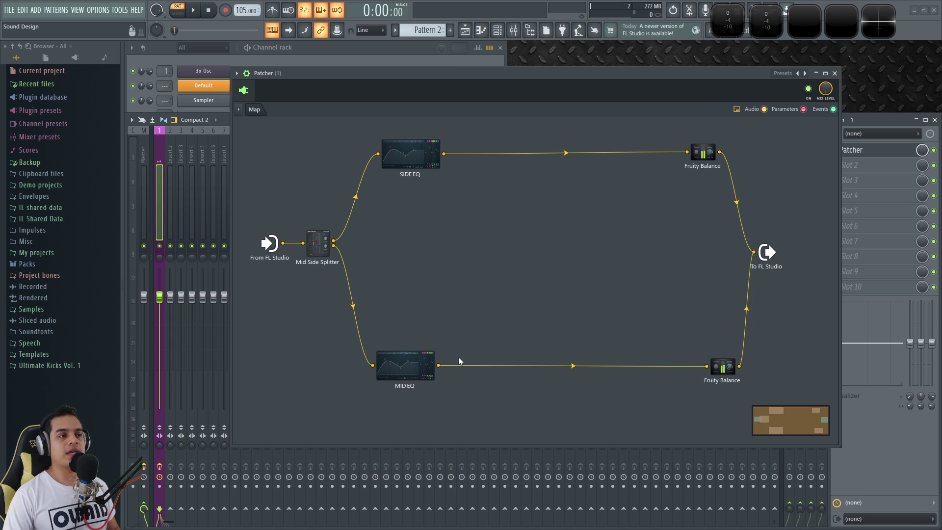
click(198, 53)
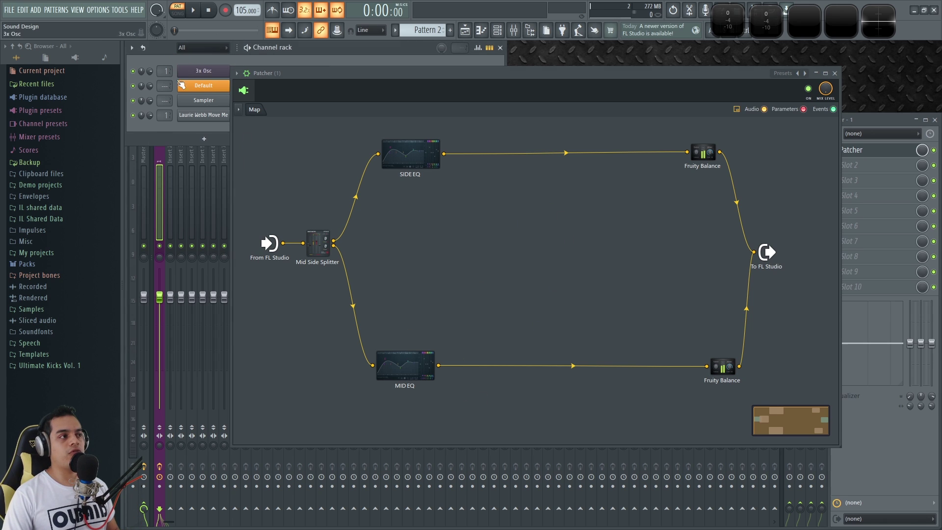
click(518, 78)
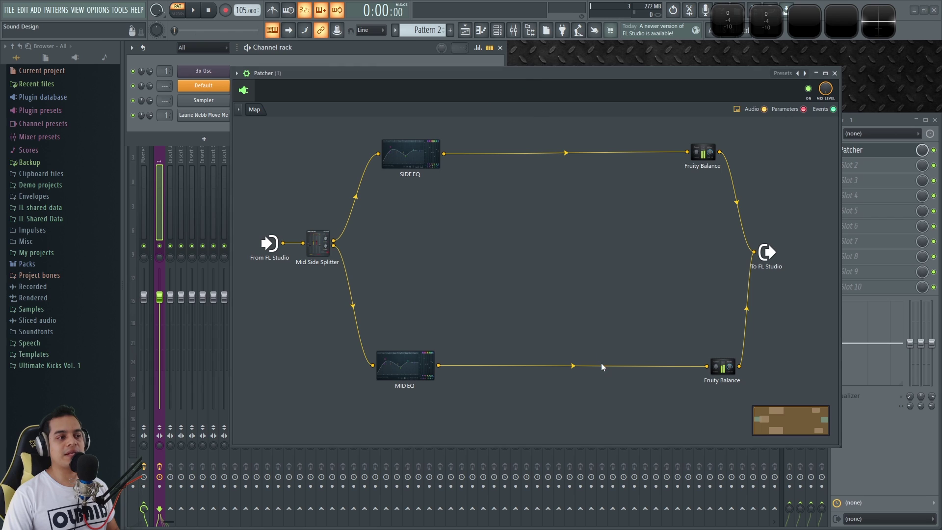
- Play the sample through Patcher with the mid connection muted, and again with only the side connection muted
click(575, 363)
key(space)
key(space)
drag(332, 73, 416, 83)
drag(643, 84, 517, 89)
key(space)
key(space)
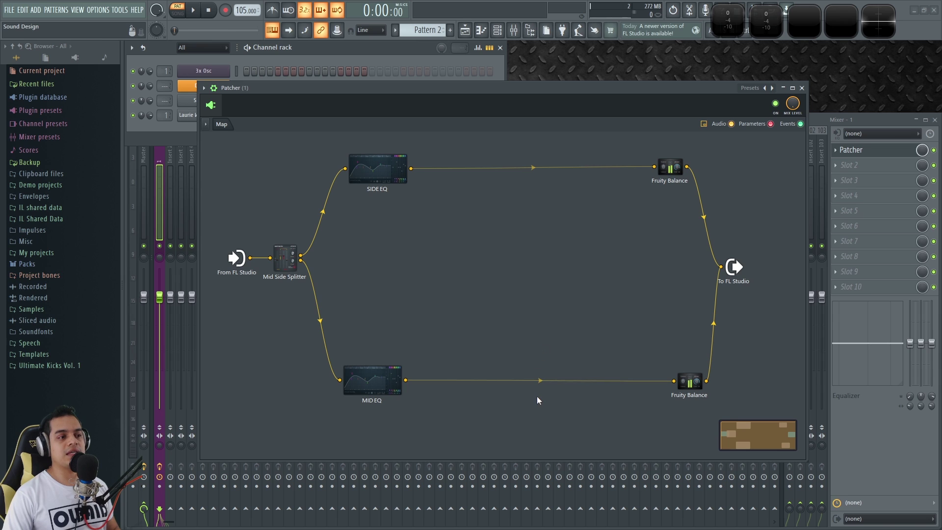
key(space)
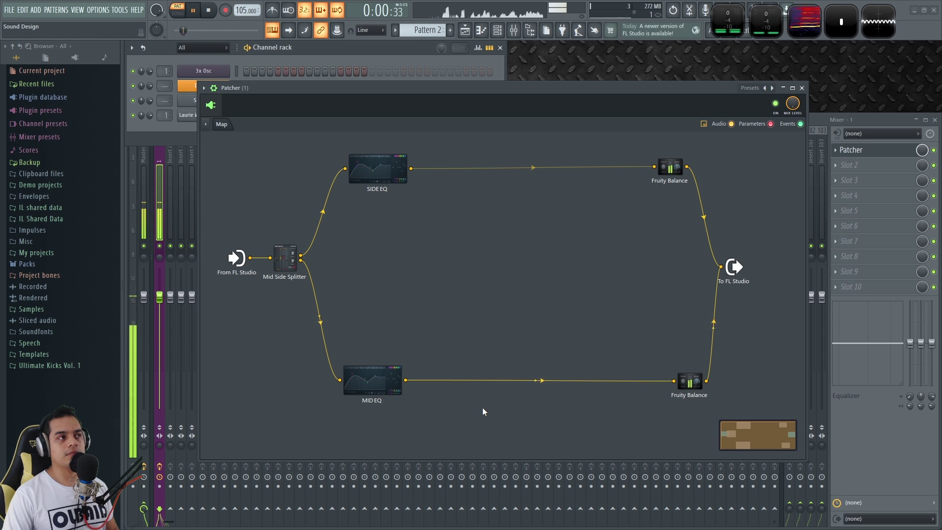
key(space)
- Try insert 1's stereo separation at 70% merged during playback and reset it to original
drag(413, 87, 443, 81)
key(space)
drag(159, 445, 157, 445)
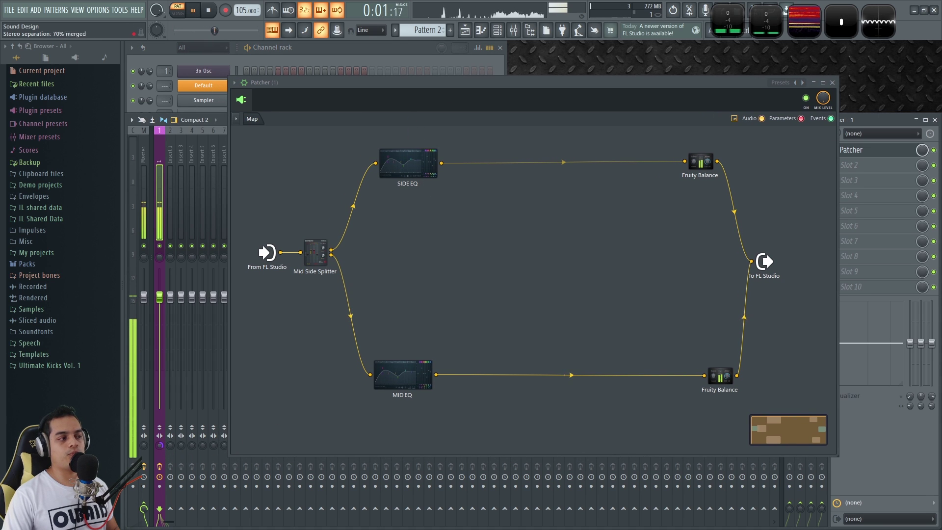
alt+click(158, 446)
key(space)
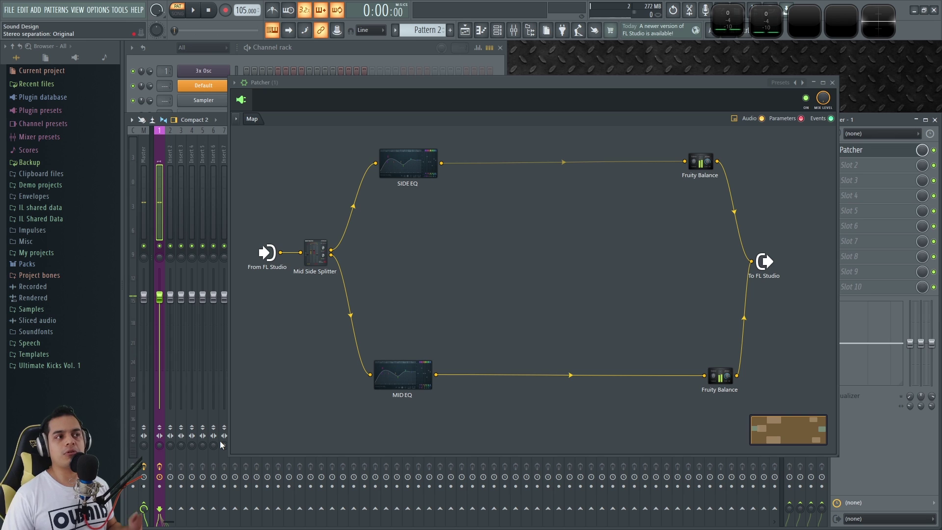
- Bypass Patcher and pan the Move Me channel 100% left
drag(599, 81, 625, 82)
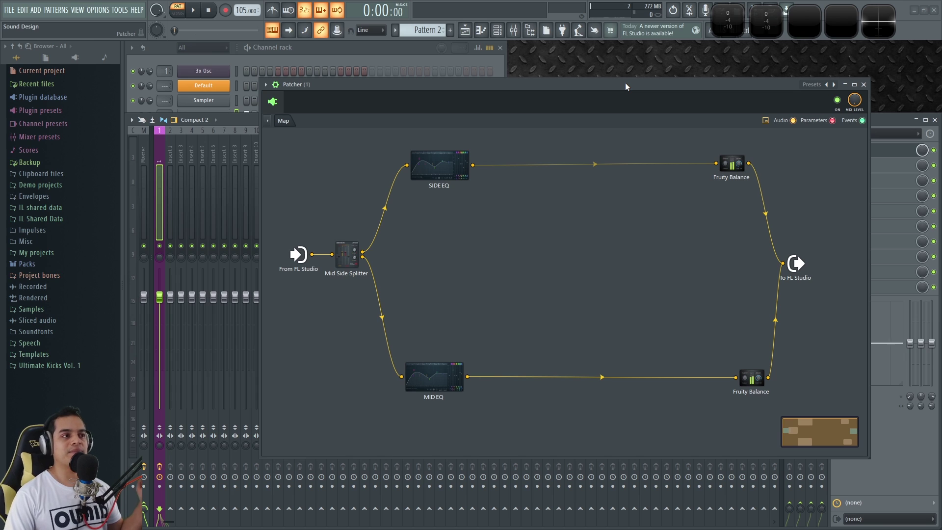
click(838, 100)
click(384, 55)
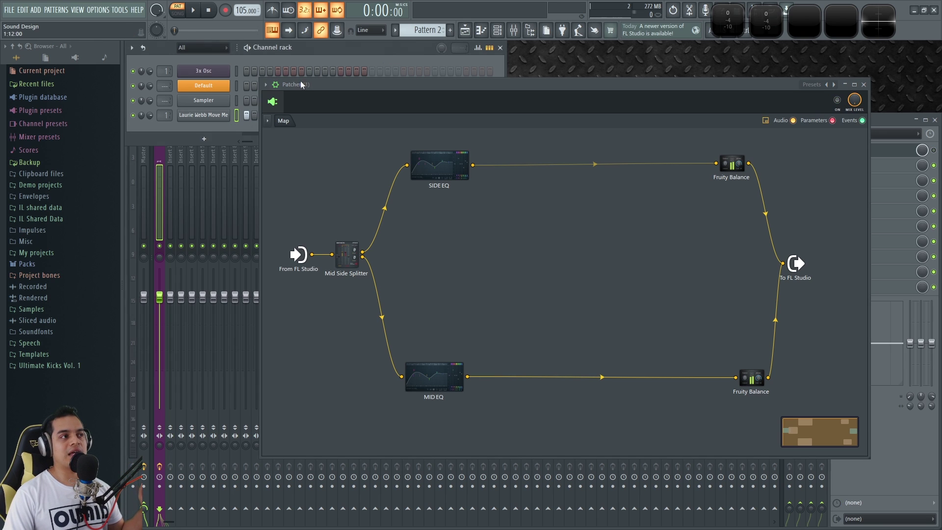
drag(141, 116, 141, 143)
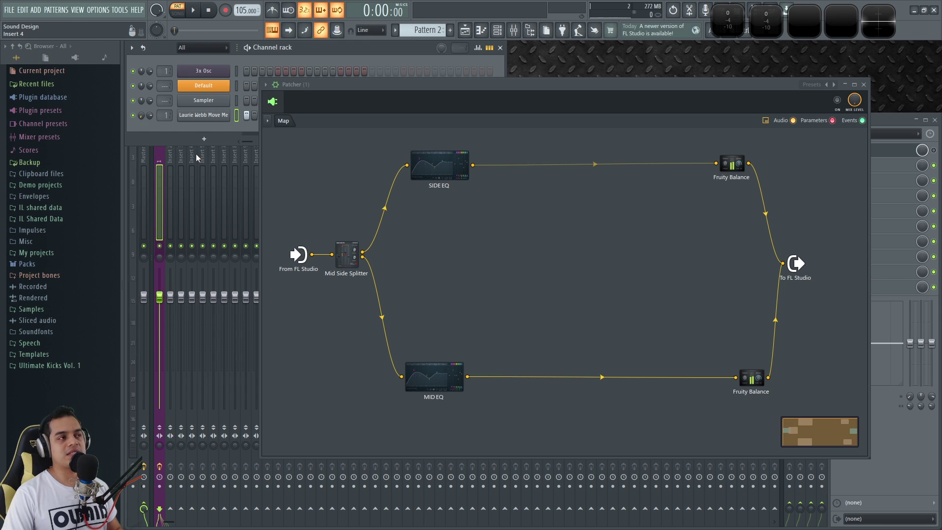
- Play the left-panned sample several times and check its level on the Wave Candy meter
key(space)
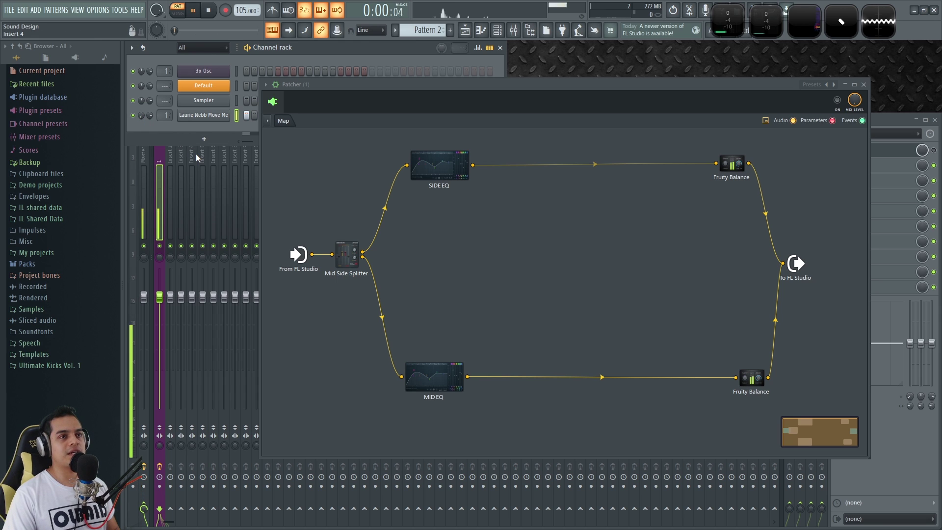
key(space)
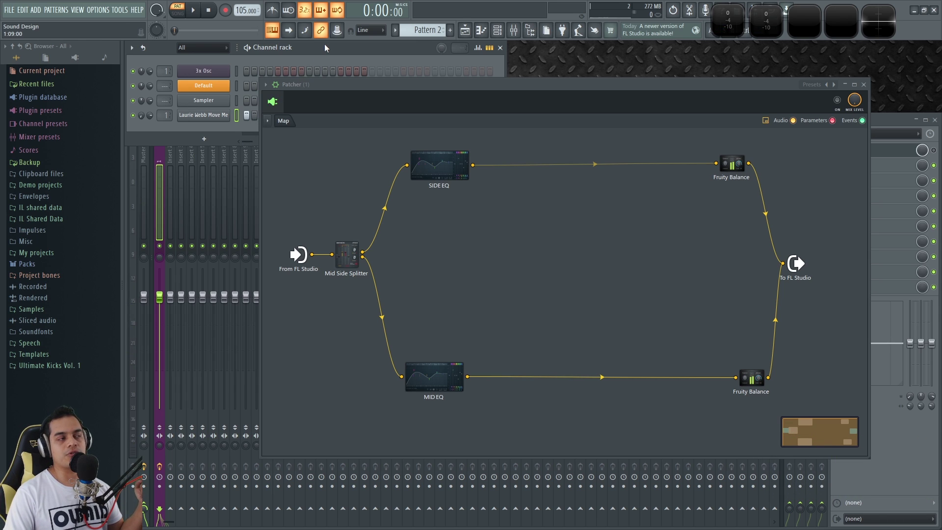
key(space)
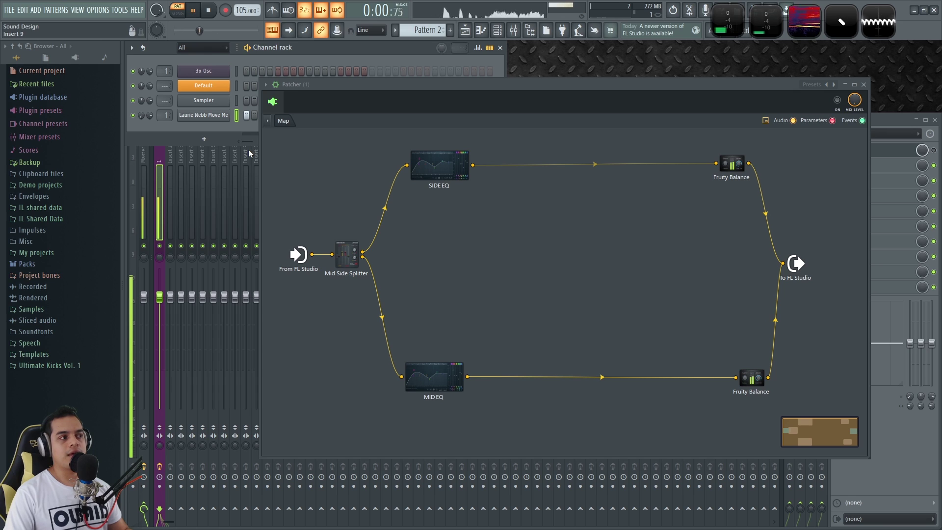
key(space)
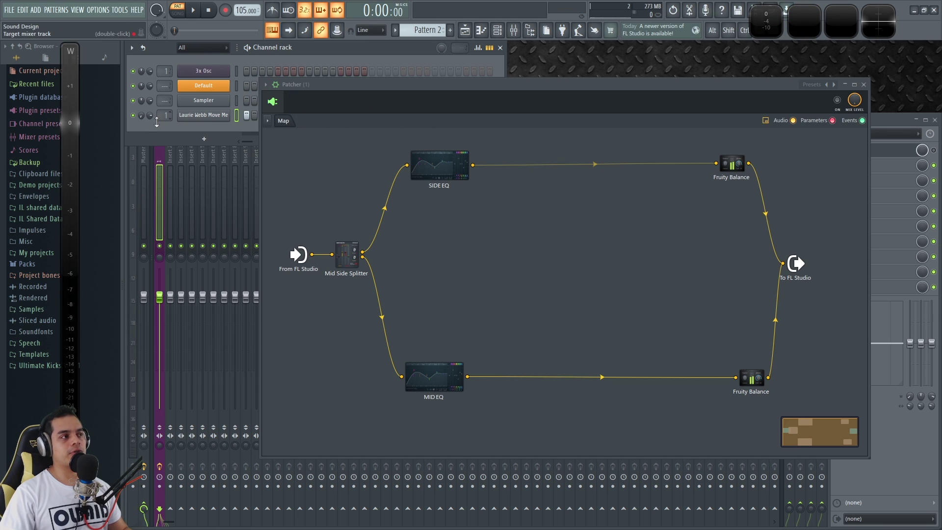
key(space)
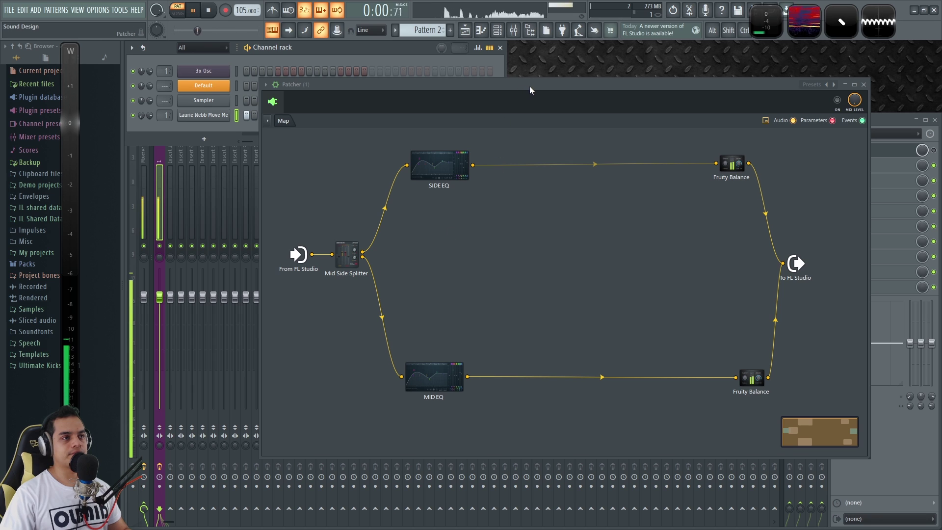
key(space)
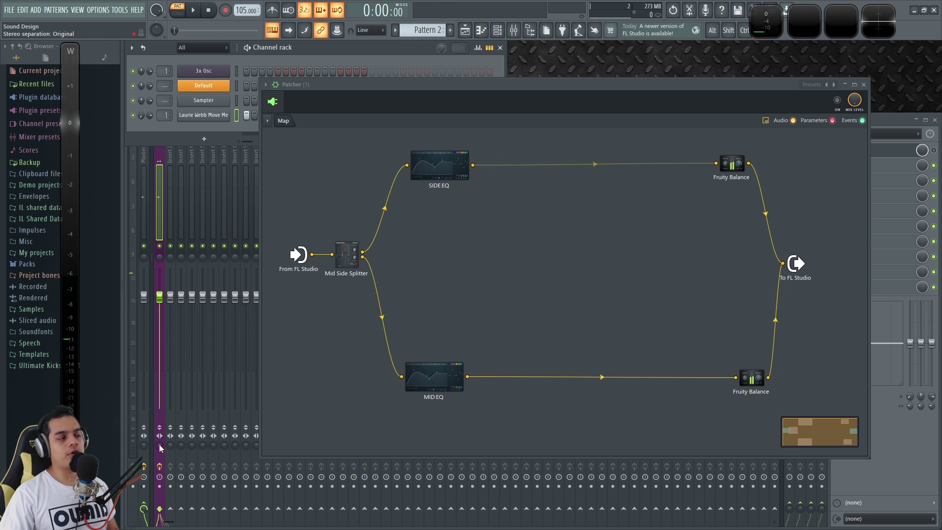
- Try insert 1's stereo separation at 100% merged and check the left and right levels during playback
drag(159, 446, 160, 392)
key(space)
key(space)
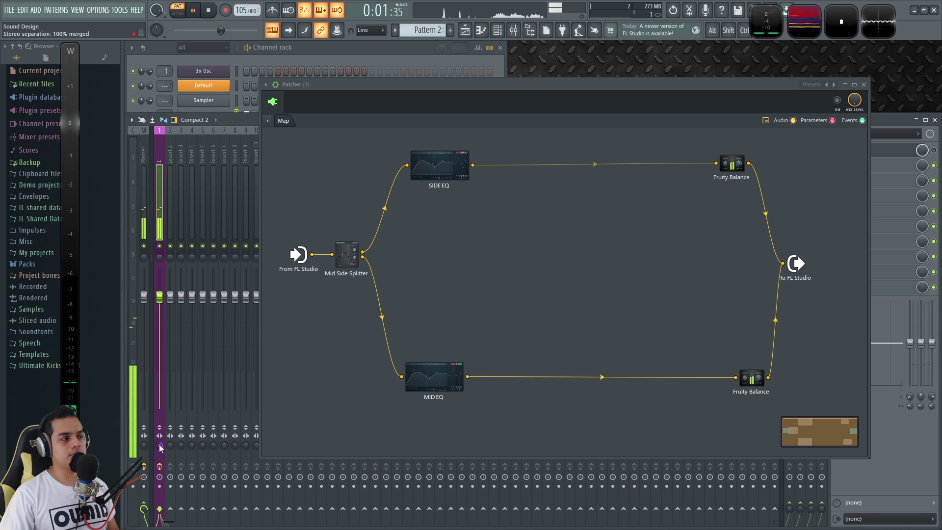
key(space)
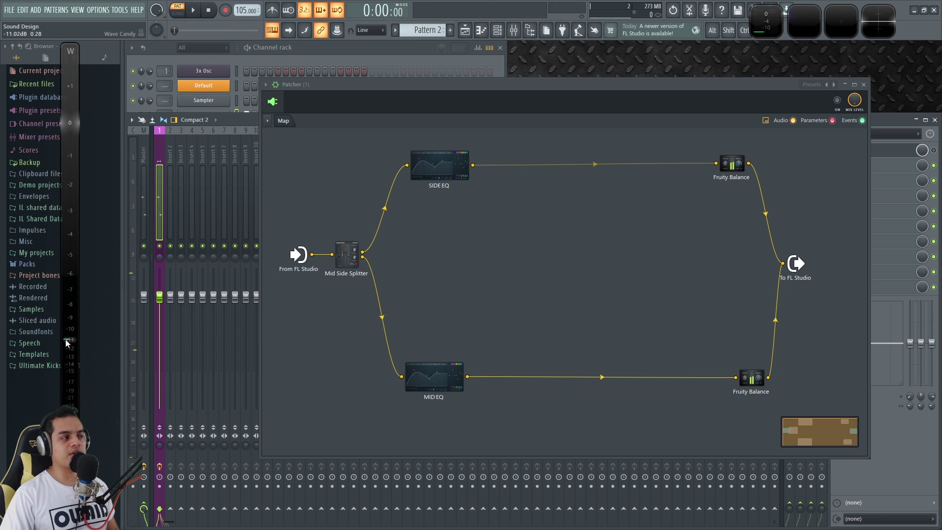
- Compare the sample's meter level at the original stereo separation with its level when merged
key(space)
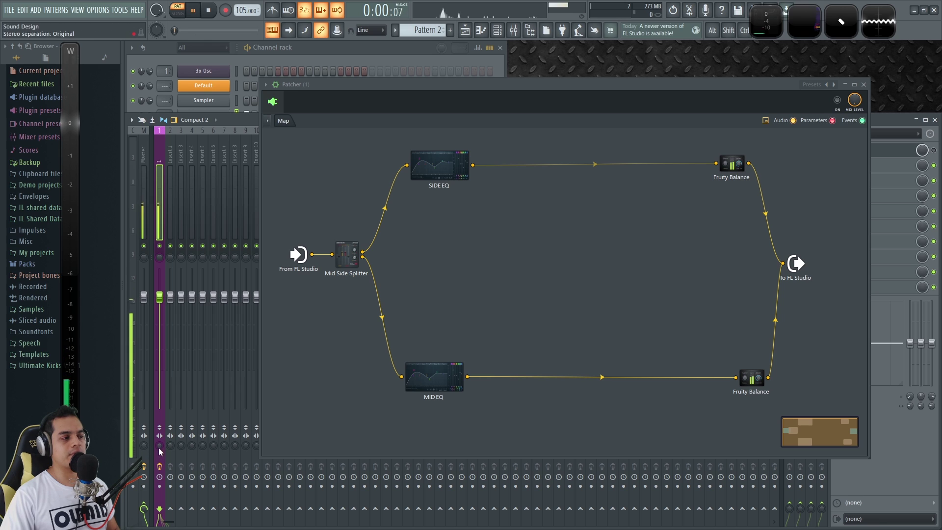
drag(160, 443, 165, 457)
key(space)
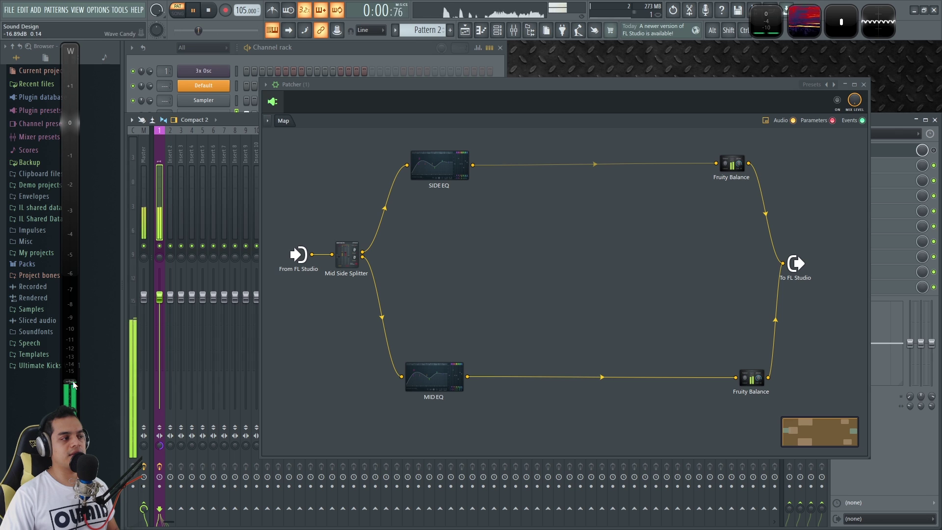
key(space)
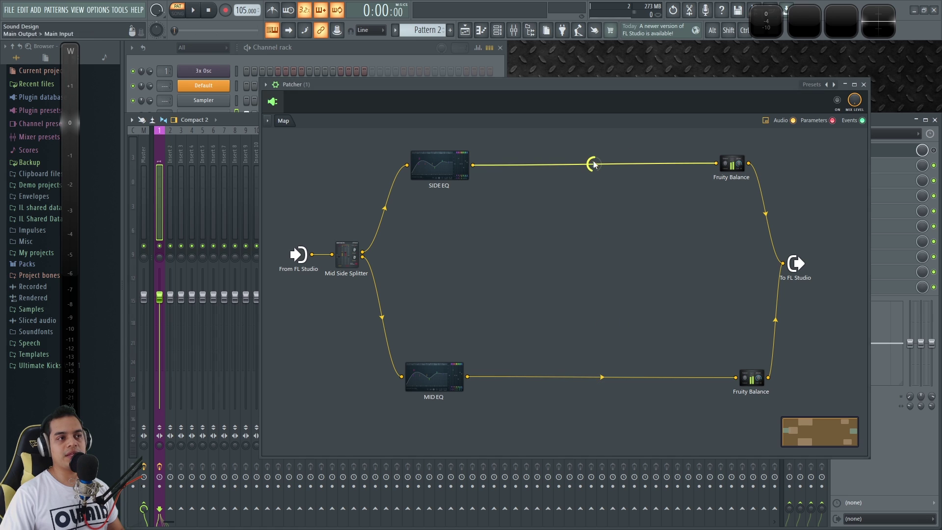
- Play only the mid signal through the enabled Patcher and try merging insert 1's stereo separation
key(space)
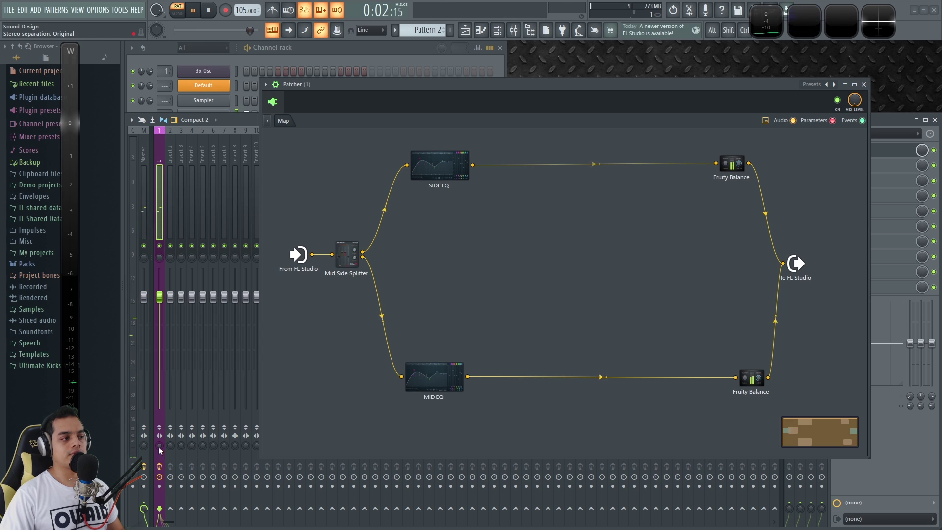
drag(159, 446, 160, 403)
key(space)
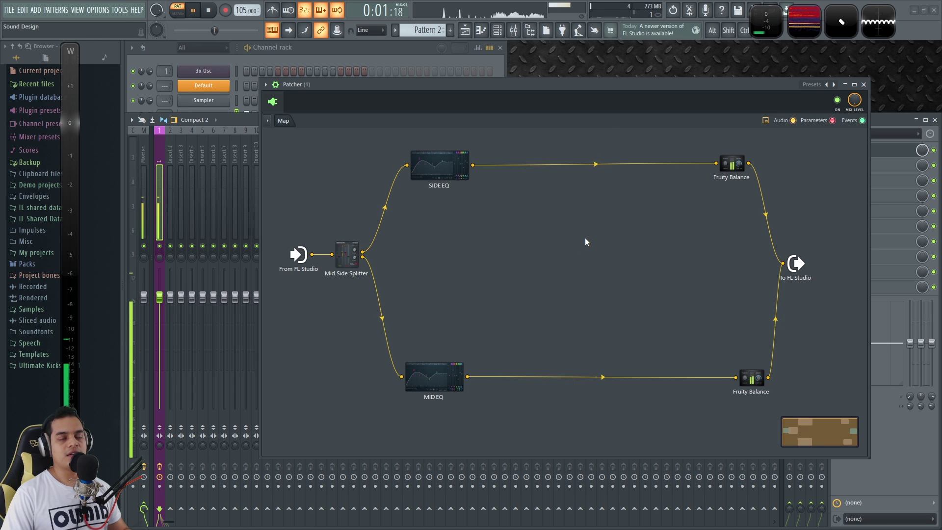
- Turn Patcher off and back on during playback to compare the bypassed and processed signals
click(837, 101)
key(space)
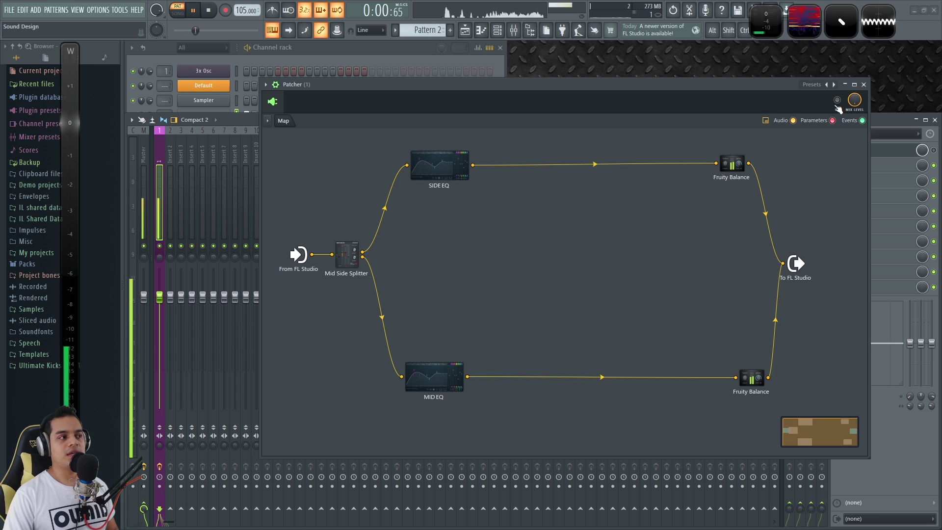
click(836, 104)
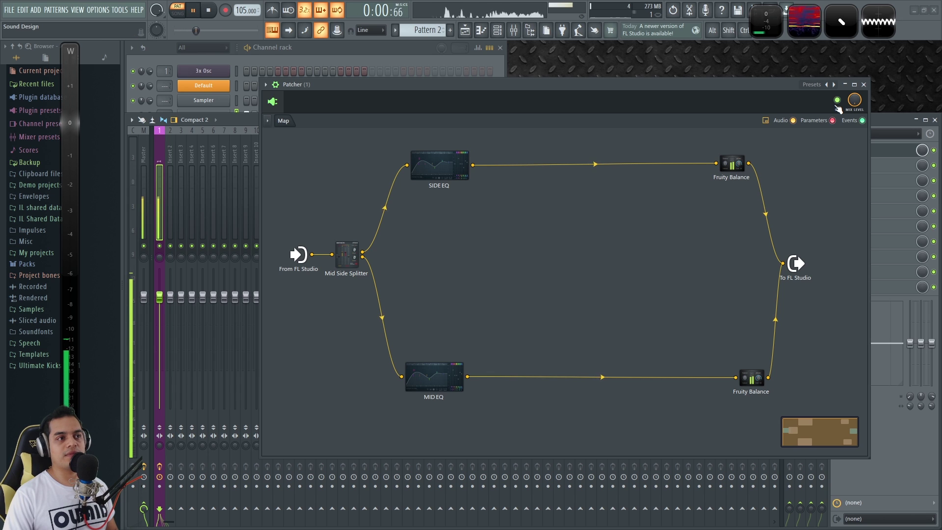
key(space)
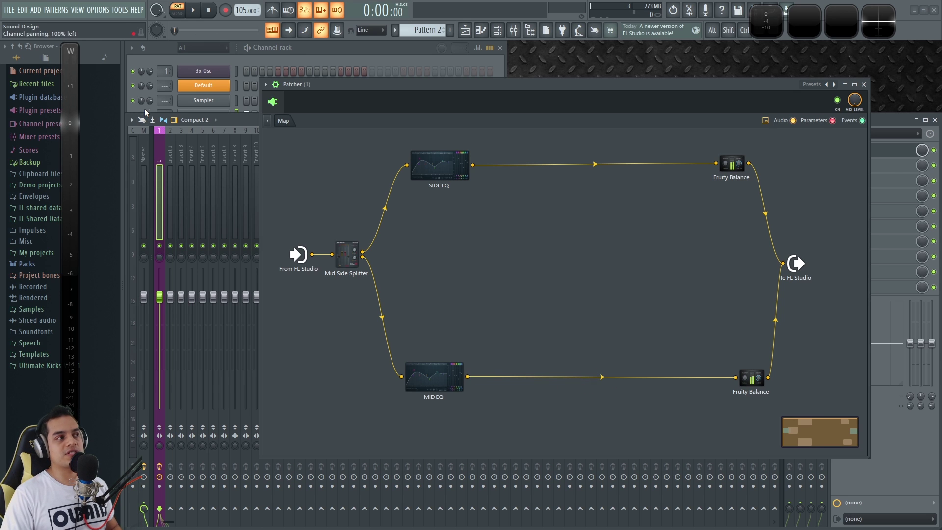
- Play the mid and side signals separately by muting the opposite Patcher connection, and enlarge the Wave Candy vectorscope
key(space)
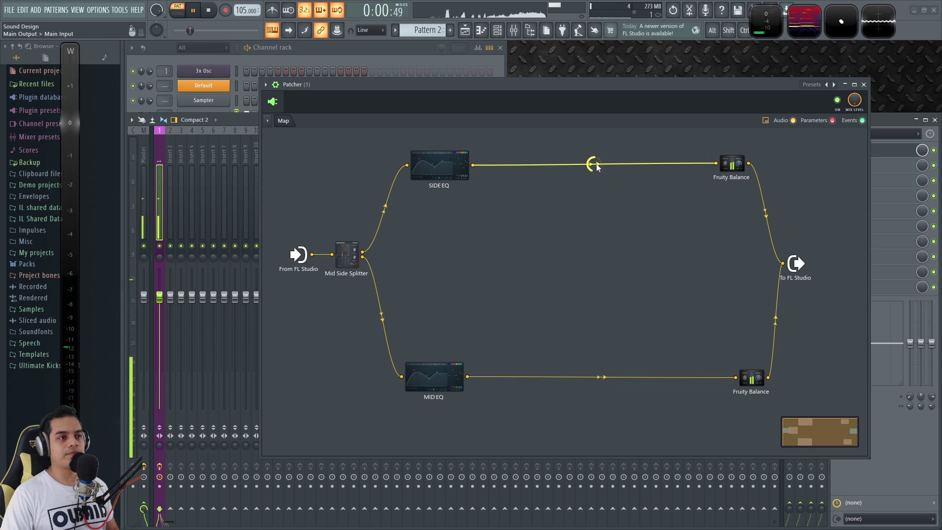
key(space)
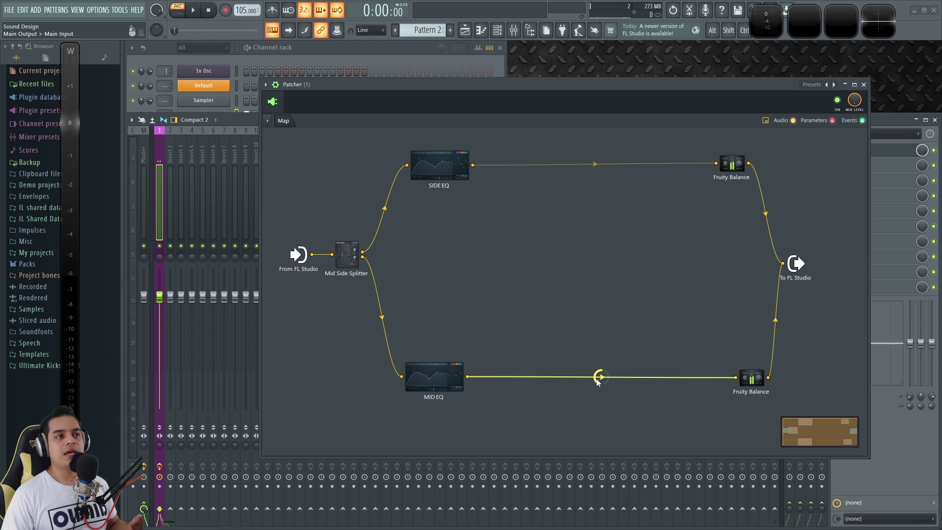
key(space)
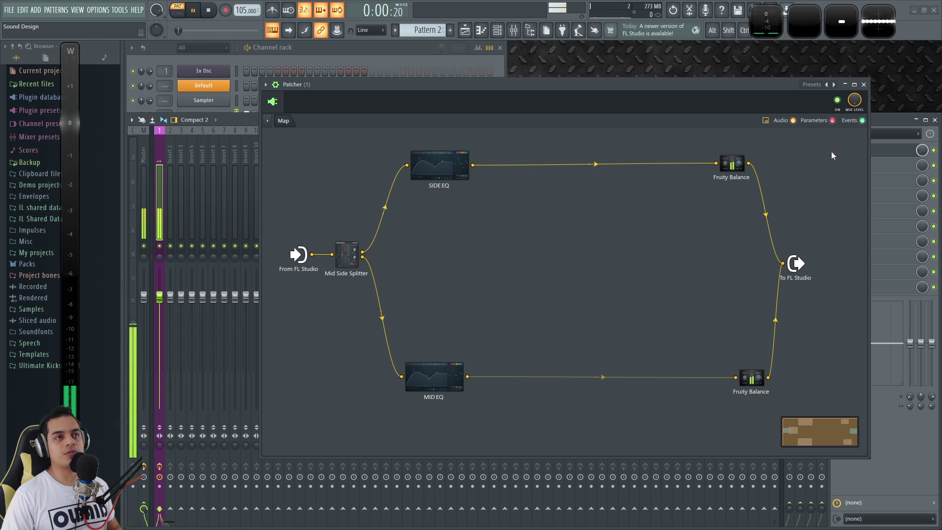
click(845, 20)
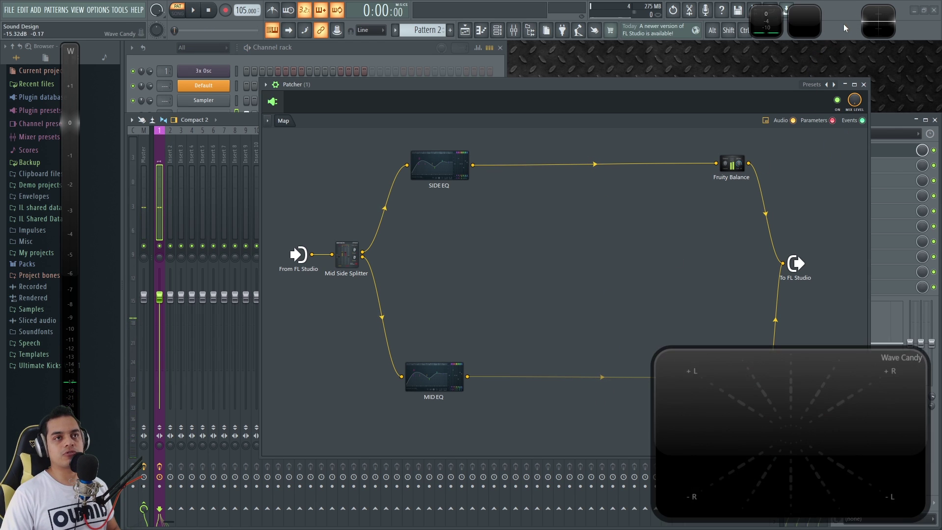
- Adjust the sample's channel panning in the channel rack and return the enlarged Wave Candy vectorscope to its small size
key(space)
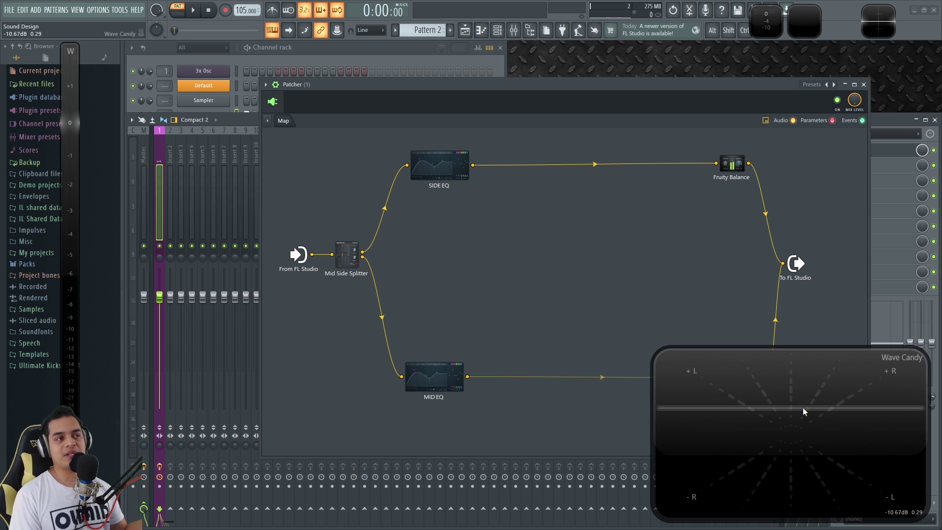
click(376, 57)
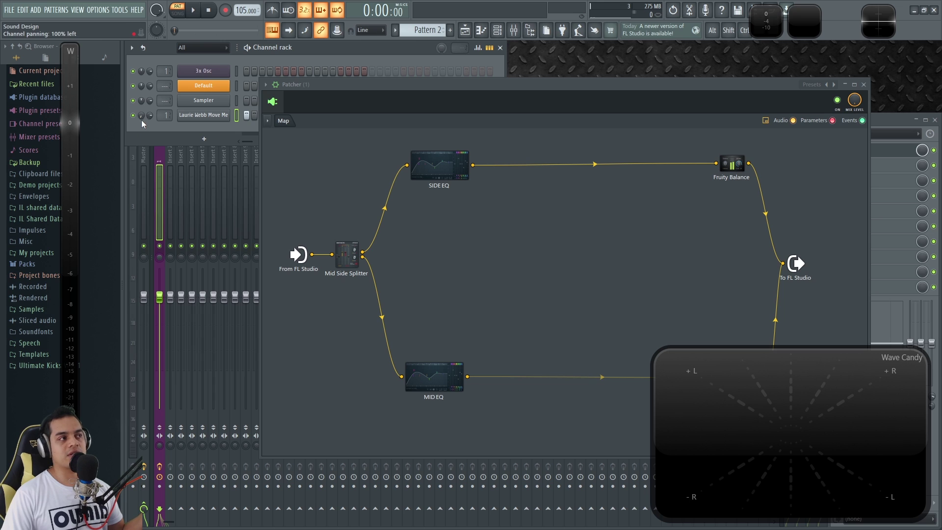
drag(141, 116, 141, 67)
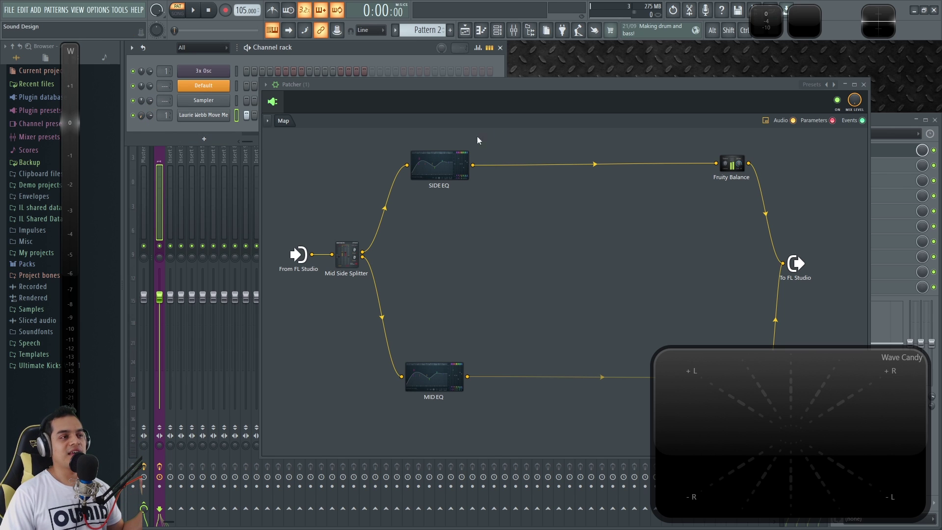
drag(767, 420, 637, 308)
double_click(637, 308)
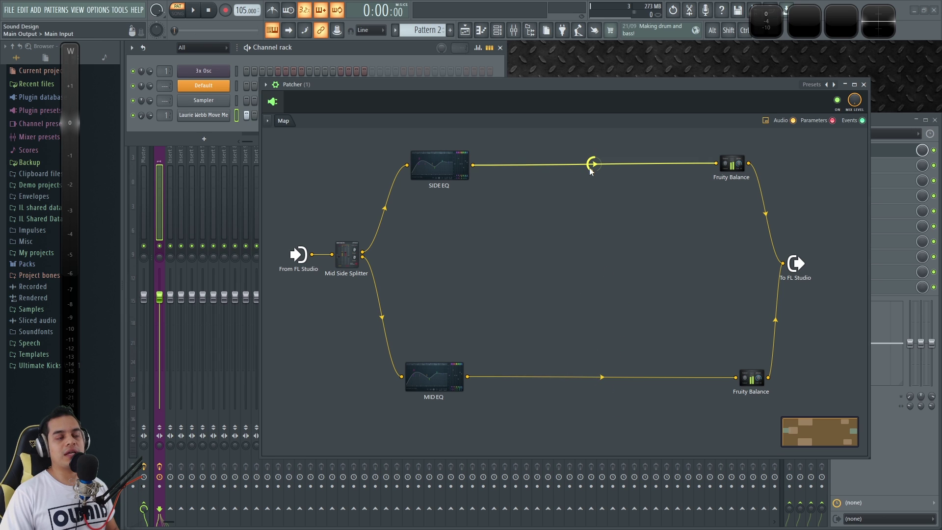
- Play the hard-left sample through Patcher's mid and side paths and check how it registers on the meters
click(144, 116)
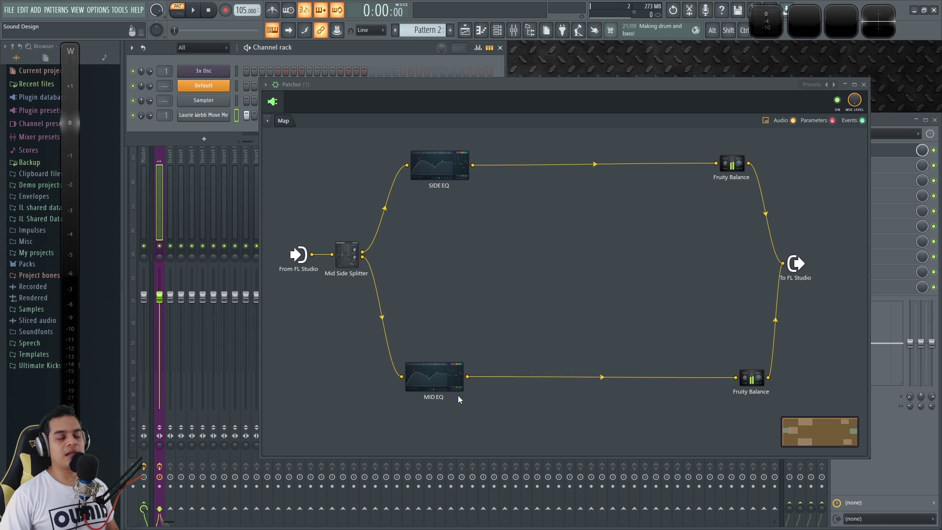
key(space)
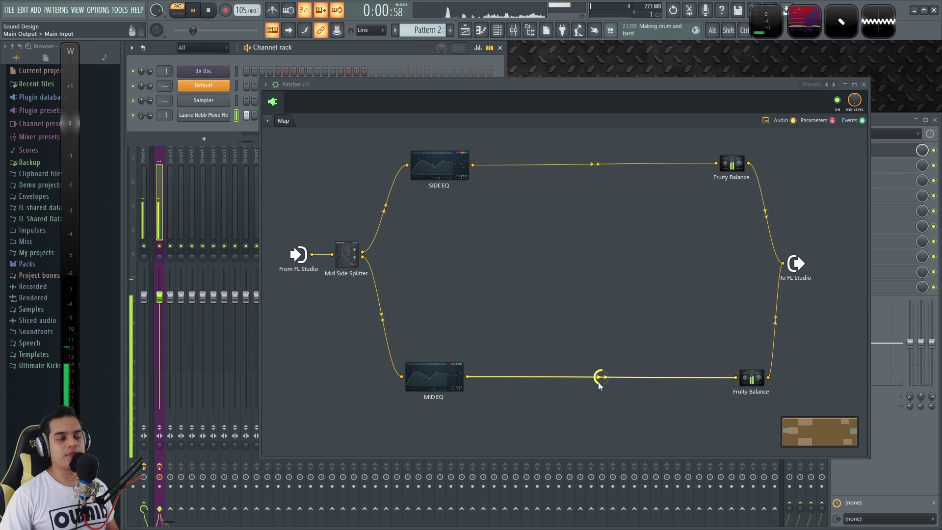
key(space)
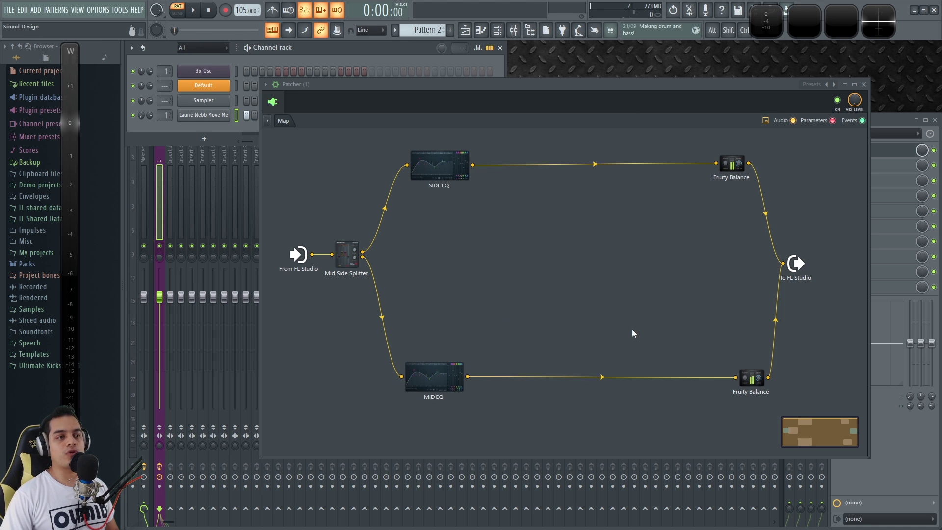
key(space)
key(space)
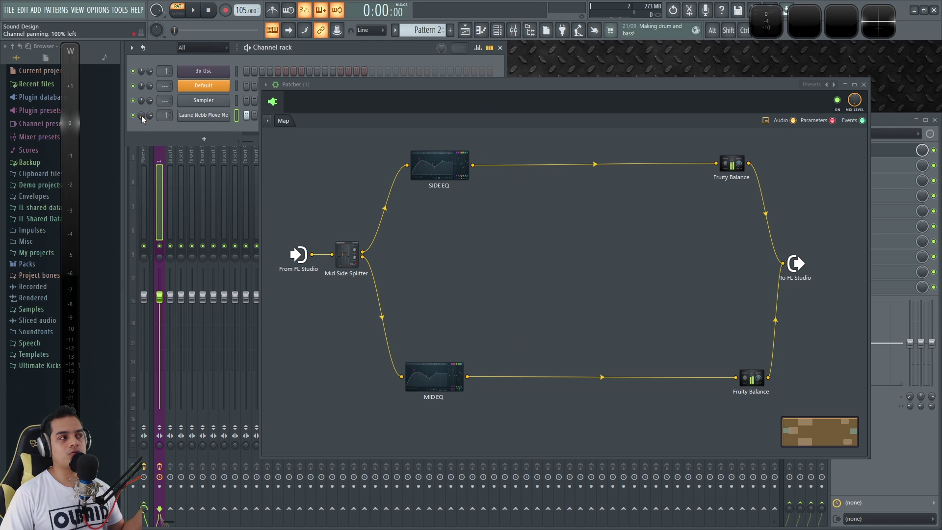
- Keep the sample's channel panning at 100% left and shift the side path's Fruity Balance slightly closer to the Patcher output
drag(141, 115, 142, 165)
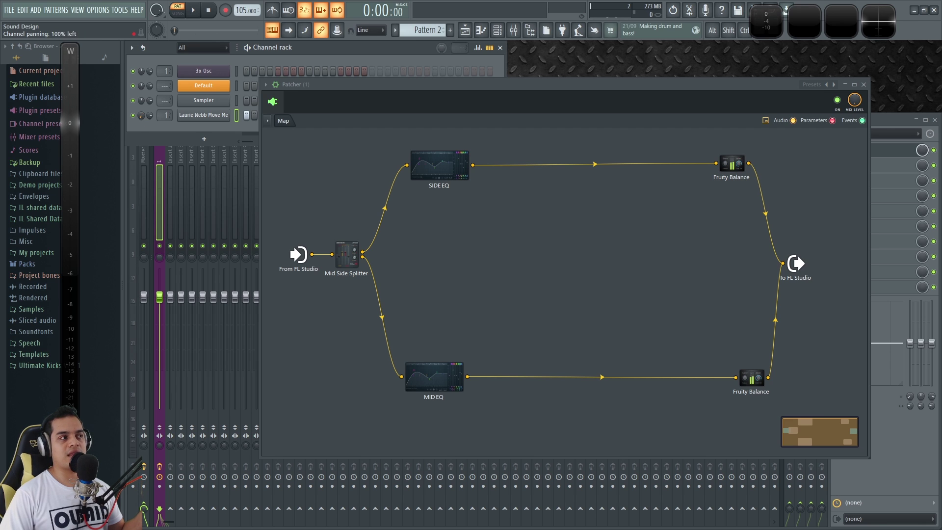
click(592, 84)
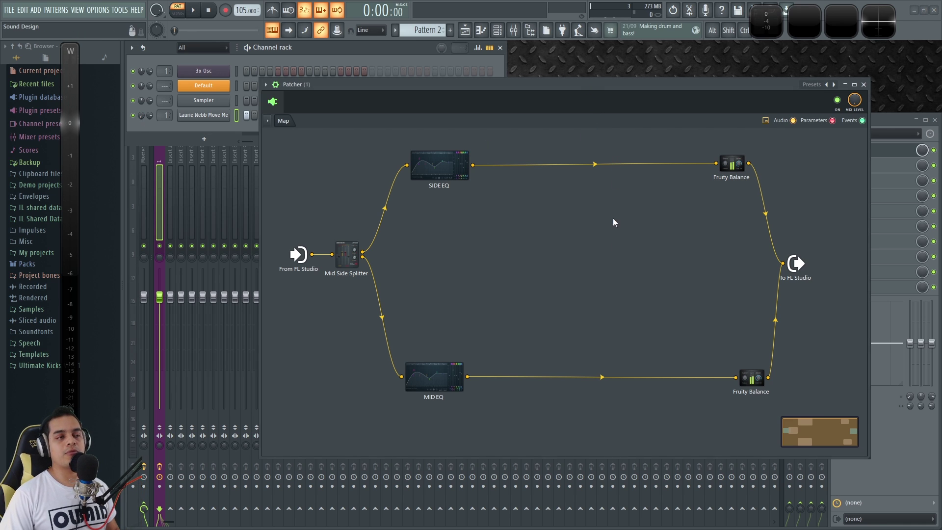
click(602, 378)
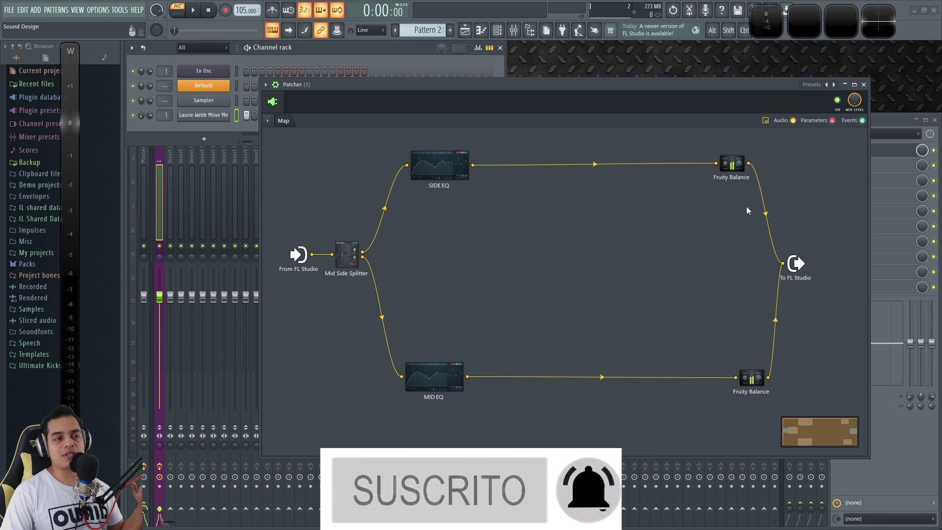
drag(731, 163, 746, 164)
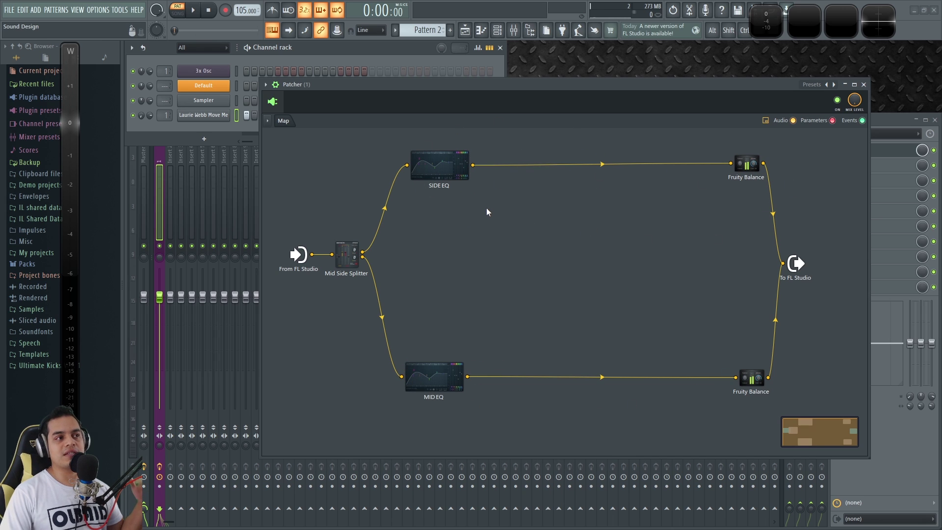
- Play the sample with the SIDE EQ open, and mute the MID EQ connection to isolate the side signal
double_click(450, 171)
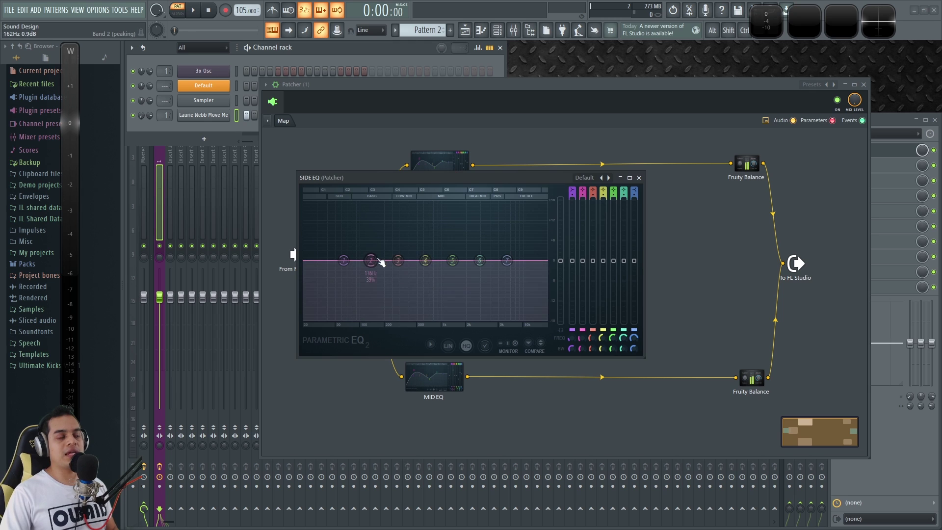
key(space)
mouse_move(482, 180)
mouse_down()
mouse_move(523, 246)
mouse_move(453, 213)
mouse_move(497, 187)
mouse_up()
key(space)
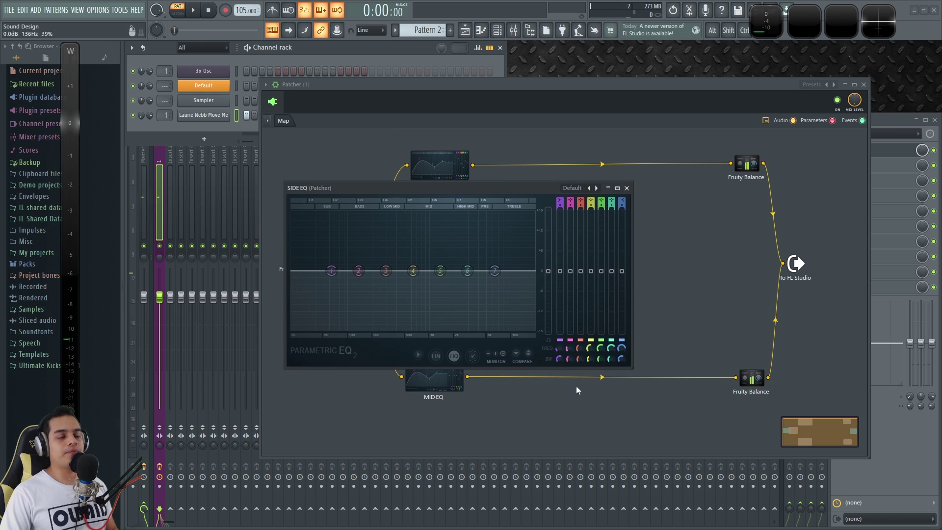
click(606, 378)
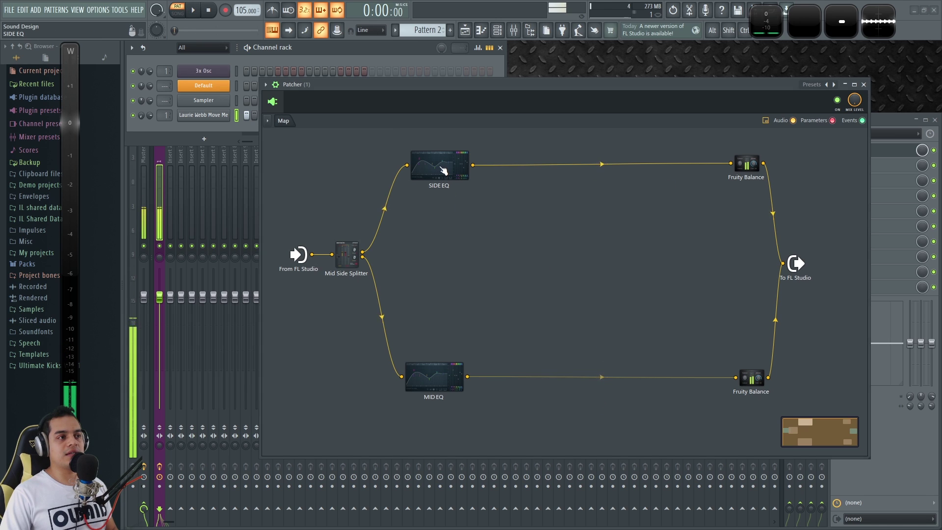
- Change the SIDE EQ's monitor input option and test it by playing the side signal
click(442, 167)
drag(431, 180, 493, 178)
click(493, 342)
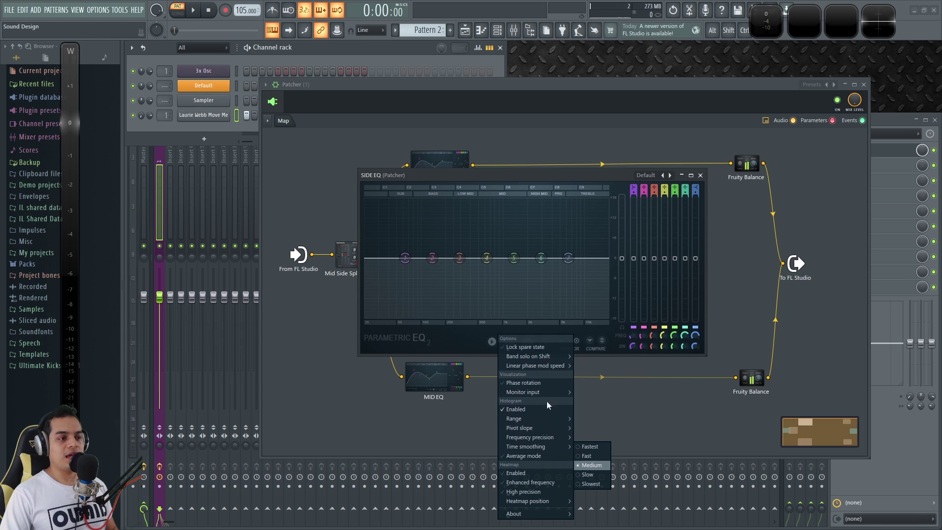
click(590, 403)
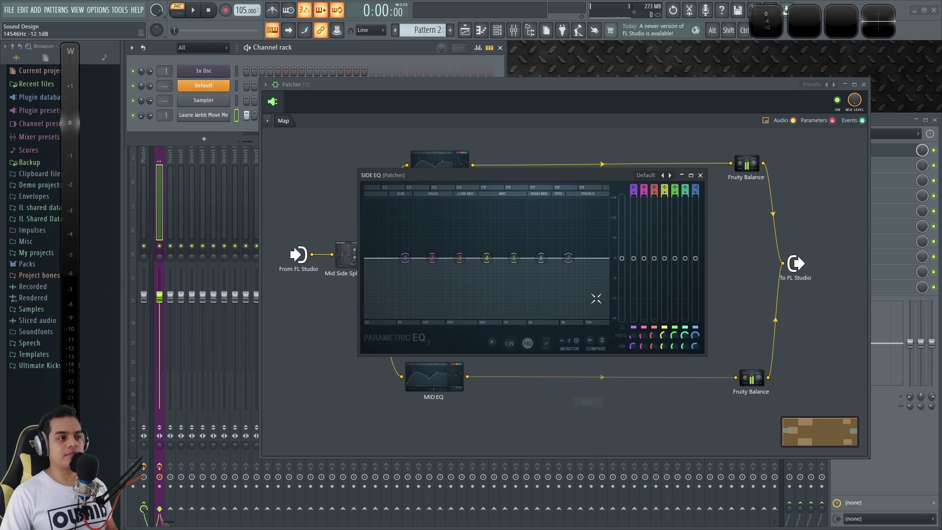
key(space)
key(space)
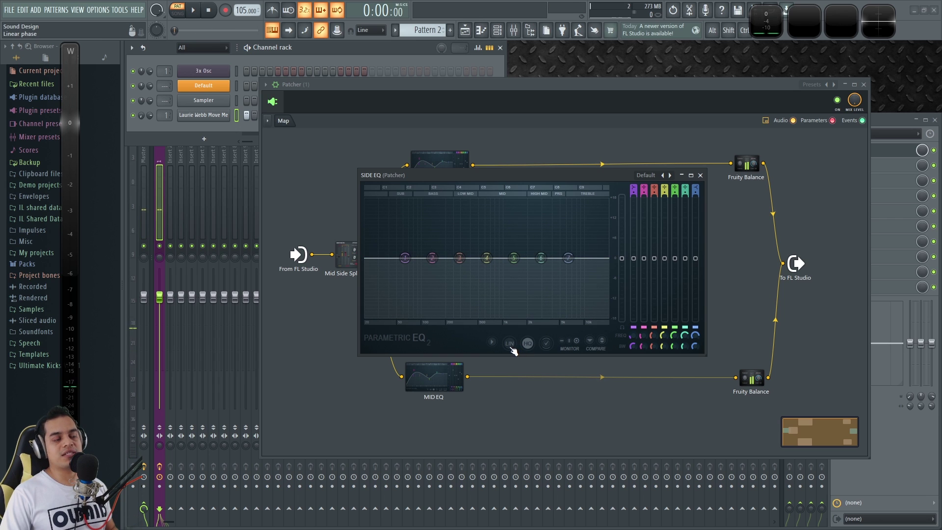
- Reposition the SIDE EQ window, play the isolated side signal to examine its spectrum, and close the equalizer
drag(599, 190, 563, 216)
key(space)
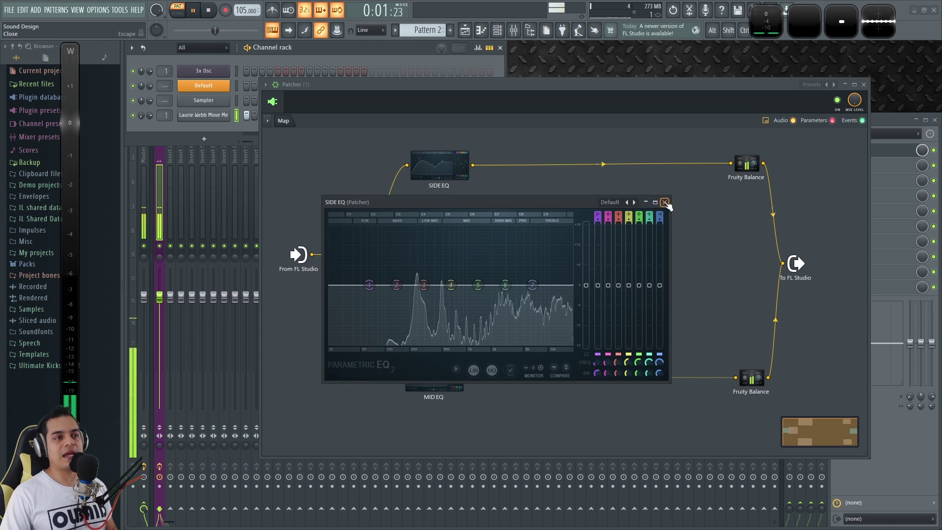
click(664, 202)
key(space)
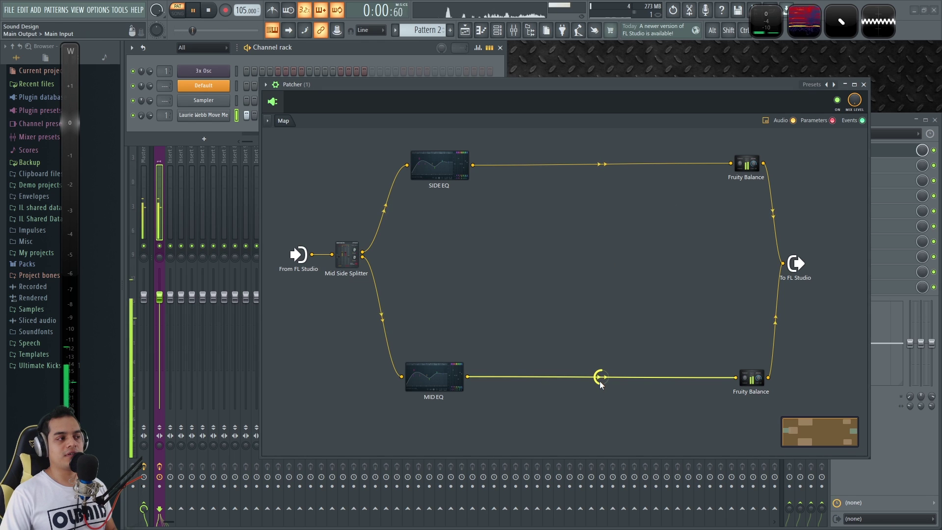
- Play the sample with both Patcher paths active and compare the spectra in the SIDE EQ and MID EQ
click(438, 166)
key(space)
click(665, 202)
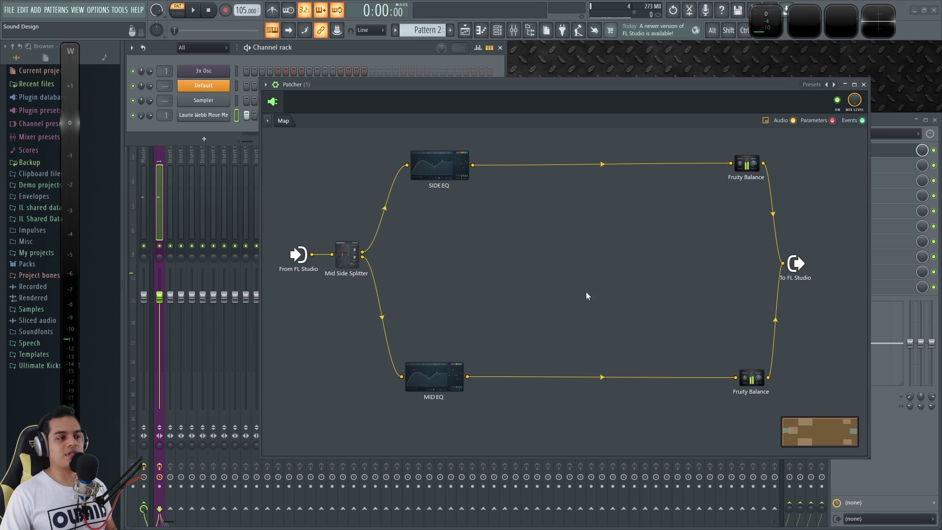
key(space)
click(427, 381)
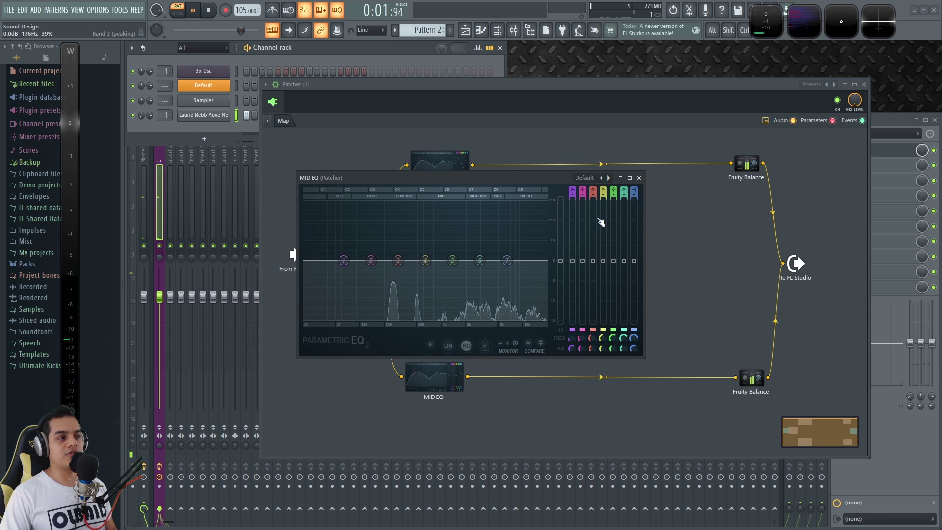
click(638, 177)
click(438, 166)
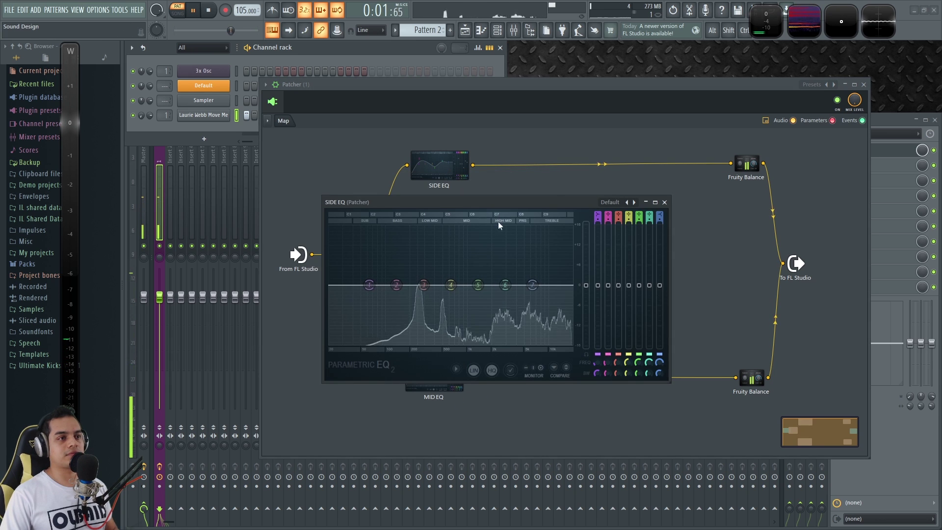
- Shape the SIDE EQ during playback by boosting band 4 about 5 dB around 850 Hz and cutting band 6
key(space)
drag(455, 289, 512, 294)
key(space)
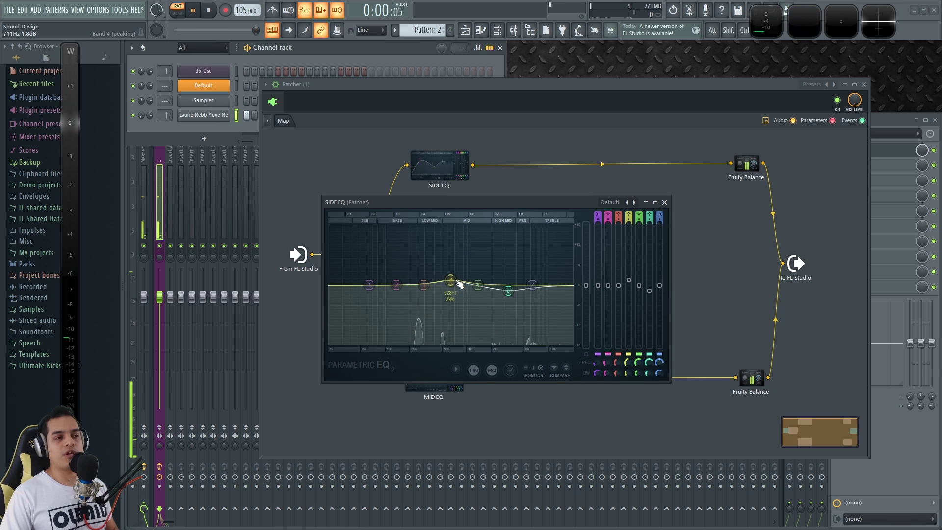
drag(450, 280, 444, 266)
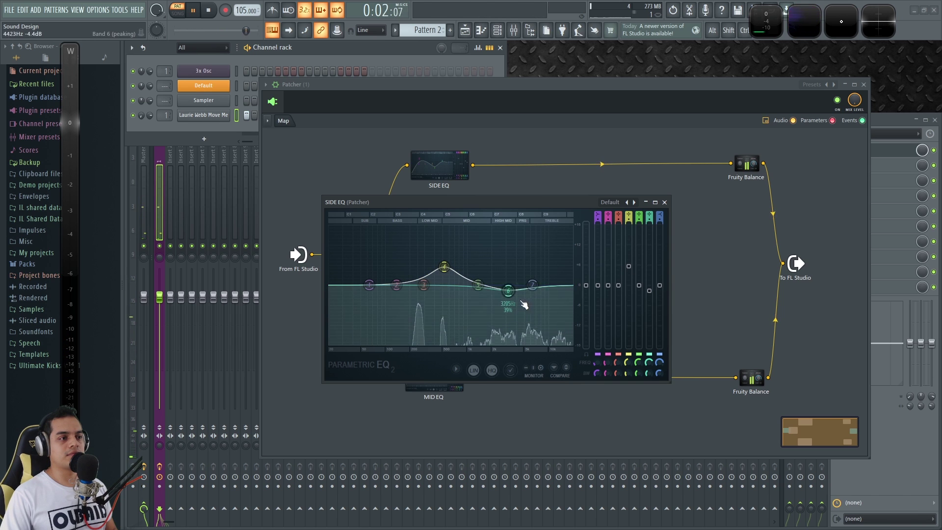
drag(508, 291, 510, 303)
mouse_move(449, 272)
mouse_down()
mouse_move(414, 267)
mouse_move(462, 270)
mouse_up()
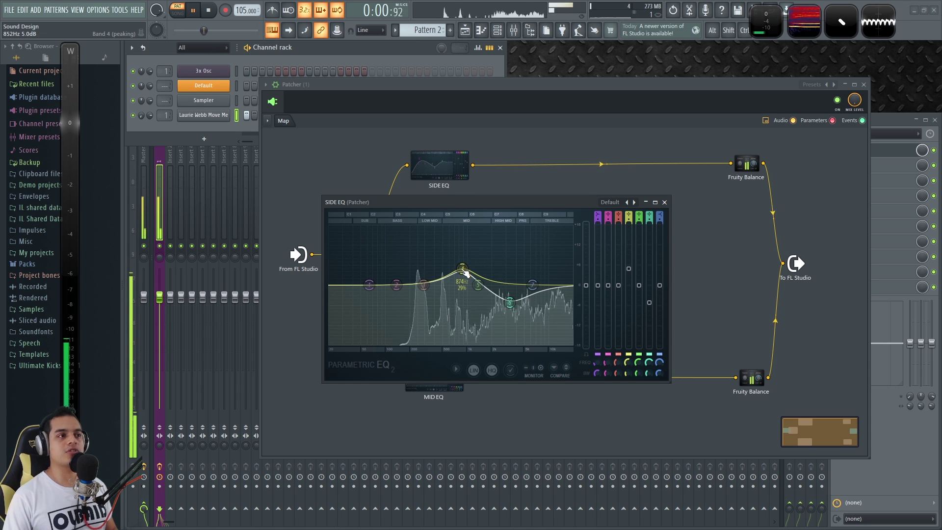
- Try setting insert 1's stereo separation to 100% merged while the equalized sample plays
drag(482, 202, 504, 198)
drag(158, 445, 159, 446)
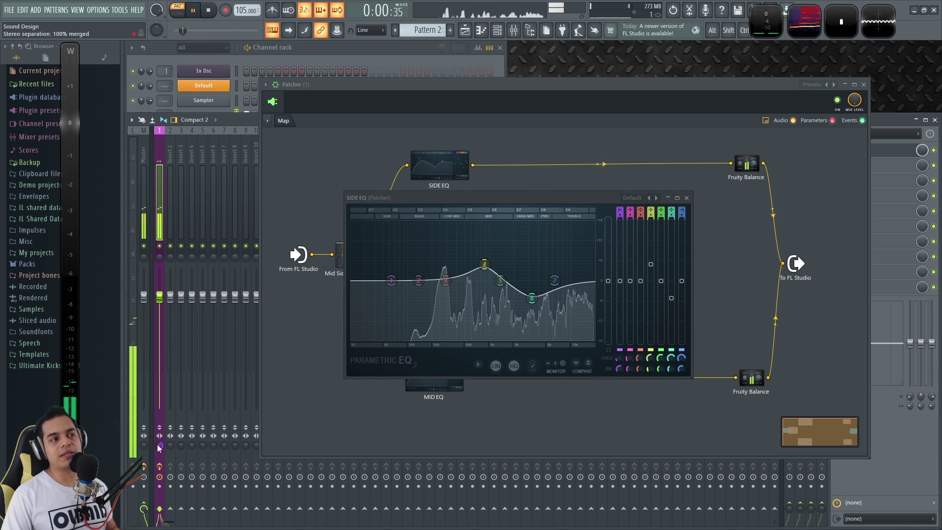
key(space)
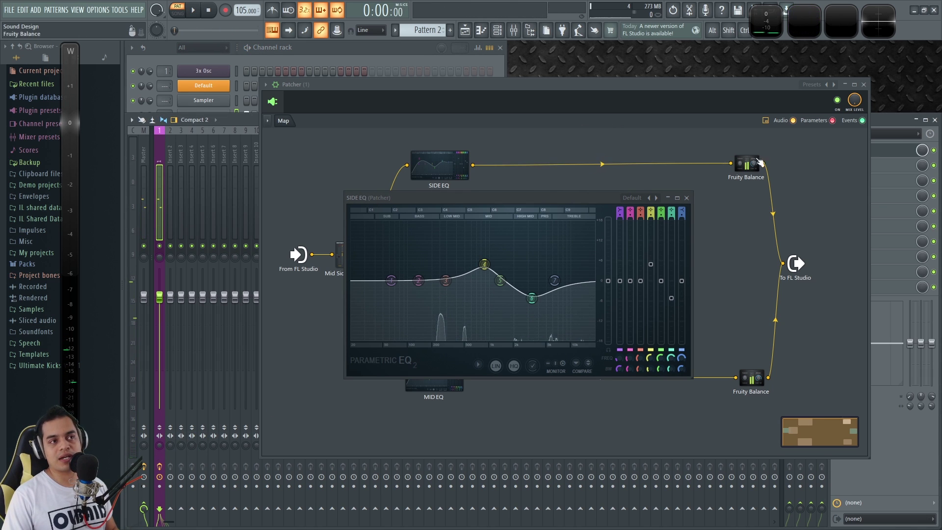
- Play the sample to watch the side spectrum against the modified SIDE EQ curve, and close the equalizer
drag(588, 199, 561, 228)
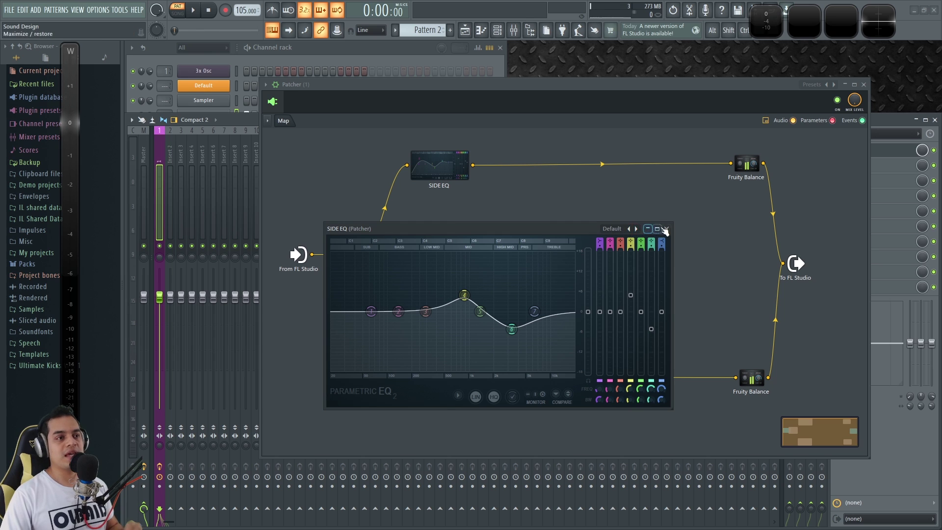
key(space)
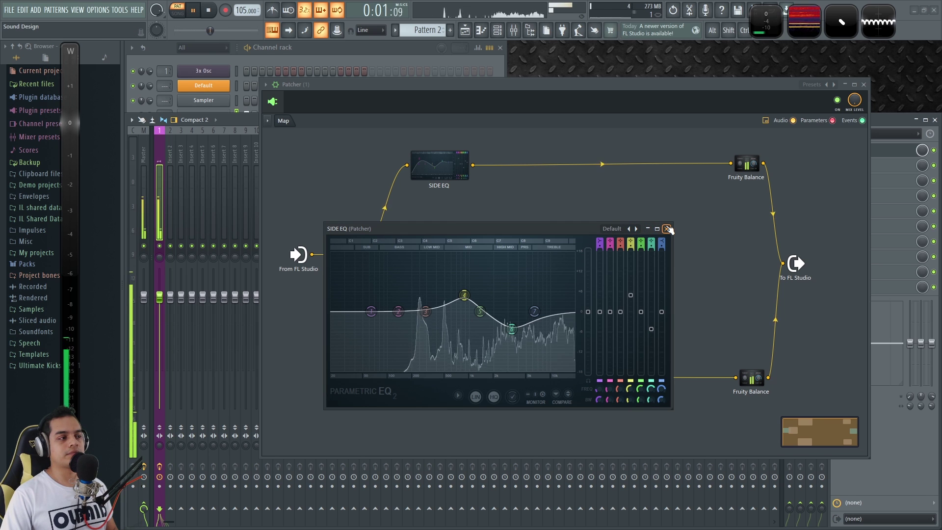
key(space)
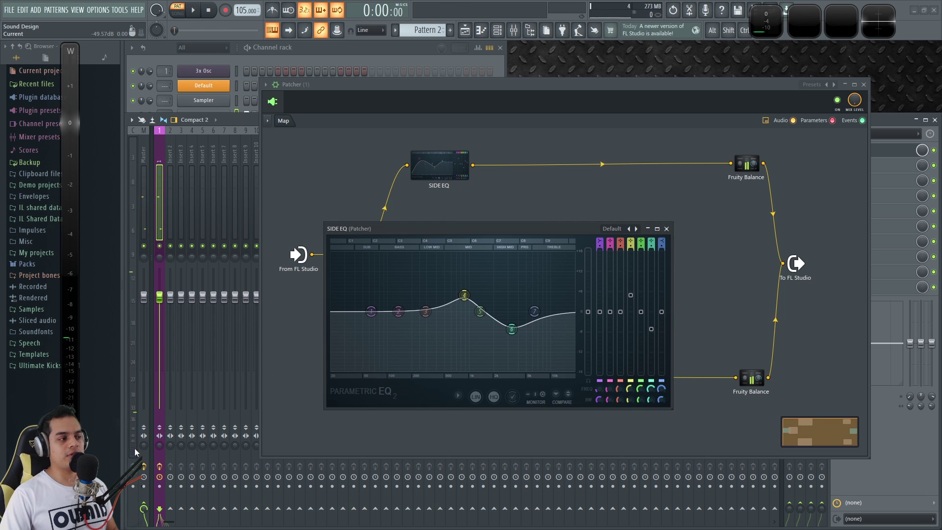
key(space)
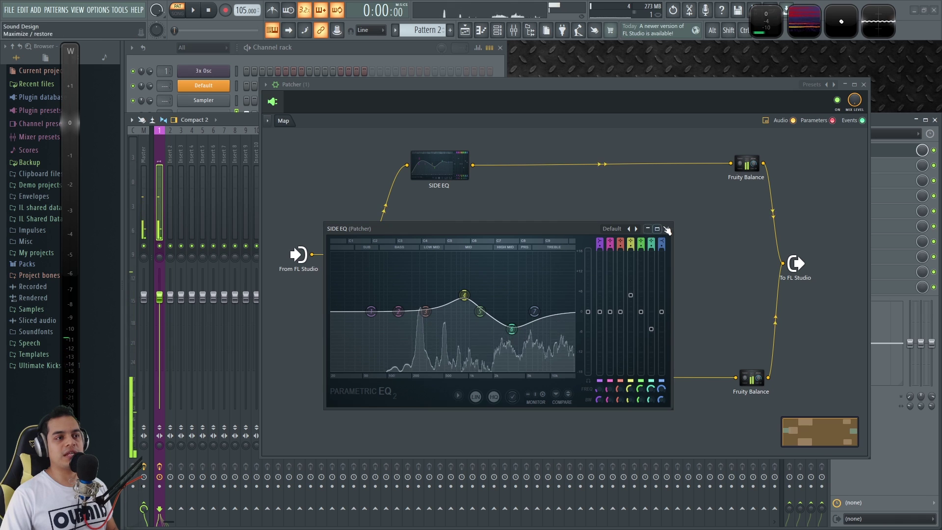
click(666, 228)
key(space)
click(439, 168)
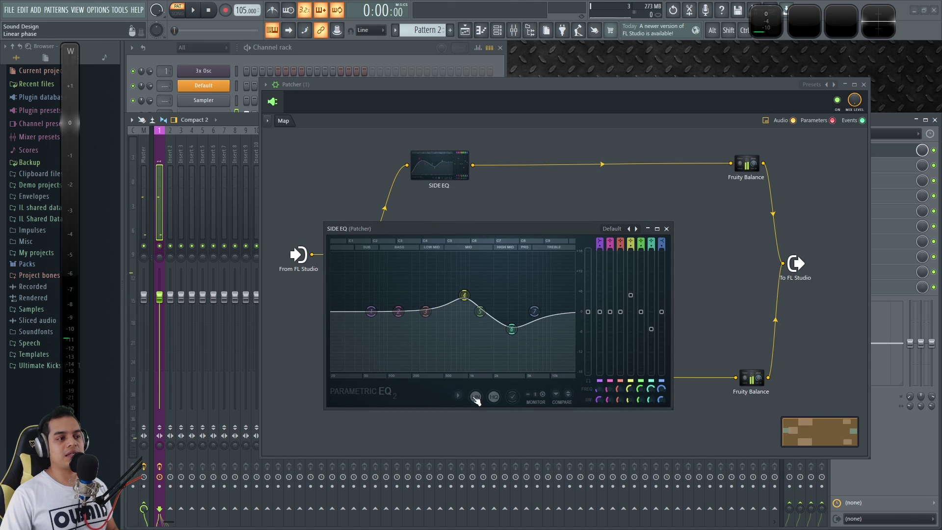
click(666, 228)
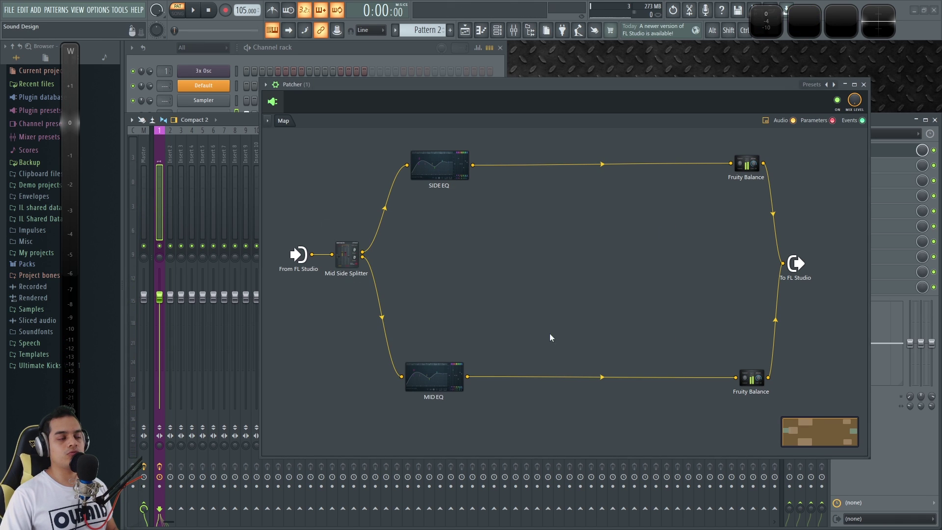
- Open the MID EQ and select its default preset
click(434, 375)
right_click(608, 178)
click(621, 207)
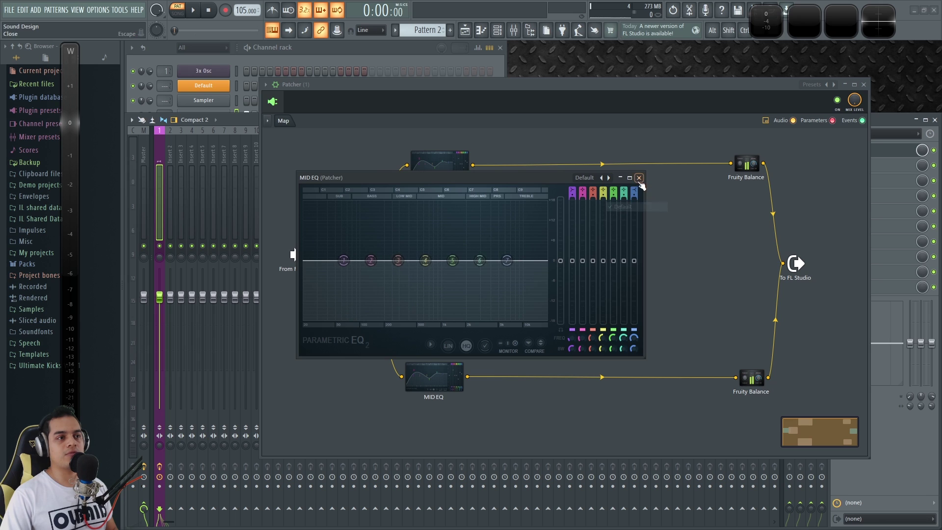
- Close the MID EQ, reset the SIDE EQ to its Default preset and close it
click(638, 178)
click(439, 167)
right_click(635, 229)
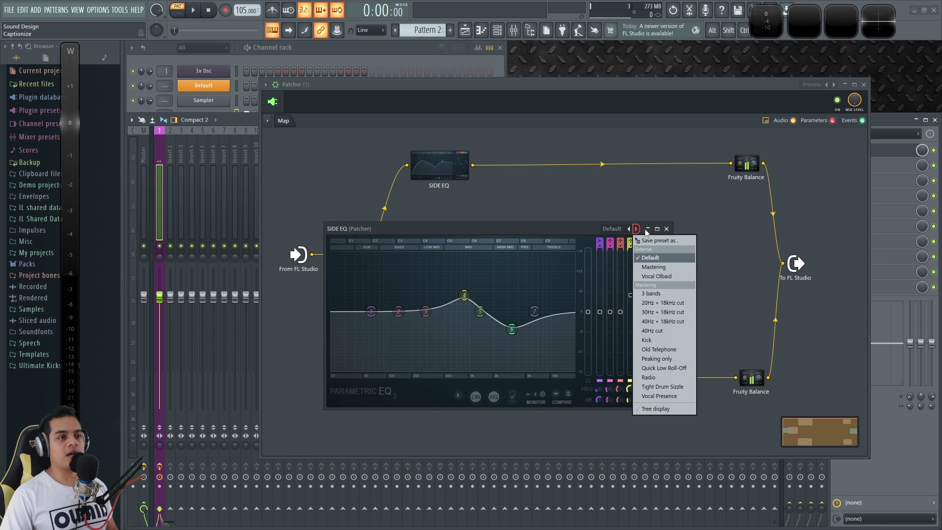
click(665, 257)
click(666, 228)
- Play the sample through both reset equalizers, and inspect the SIDE EQ's settings including its linear phase option
key(space)
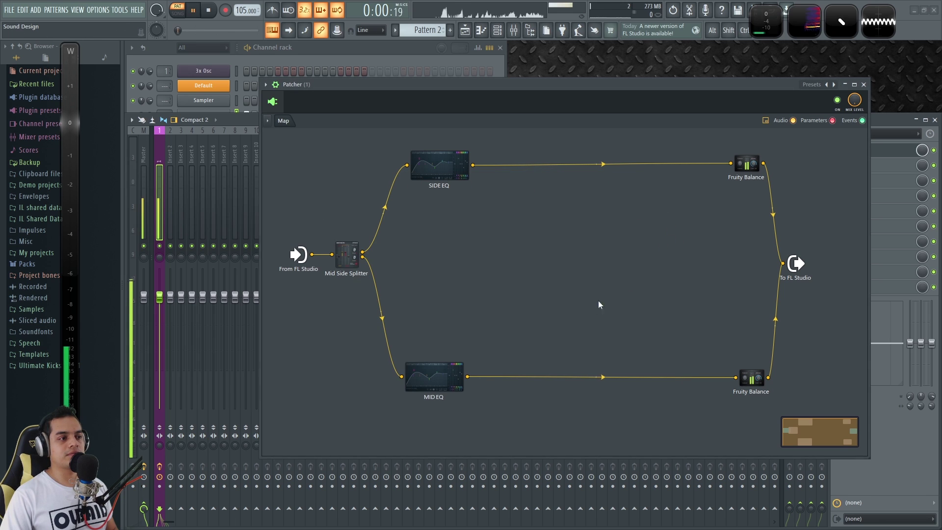
key(space)
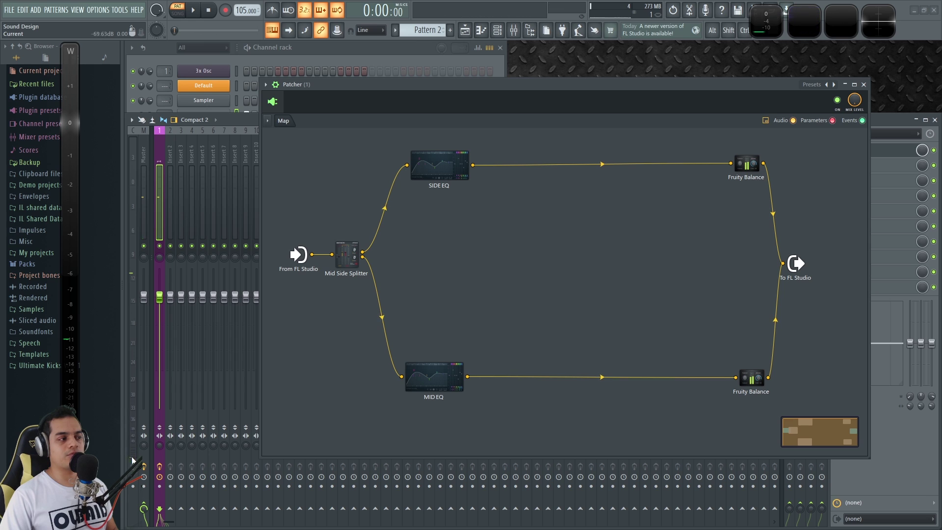
click(437, 175)
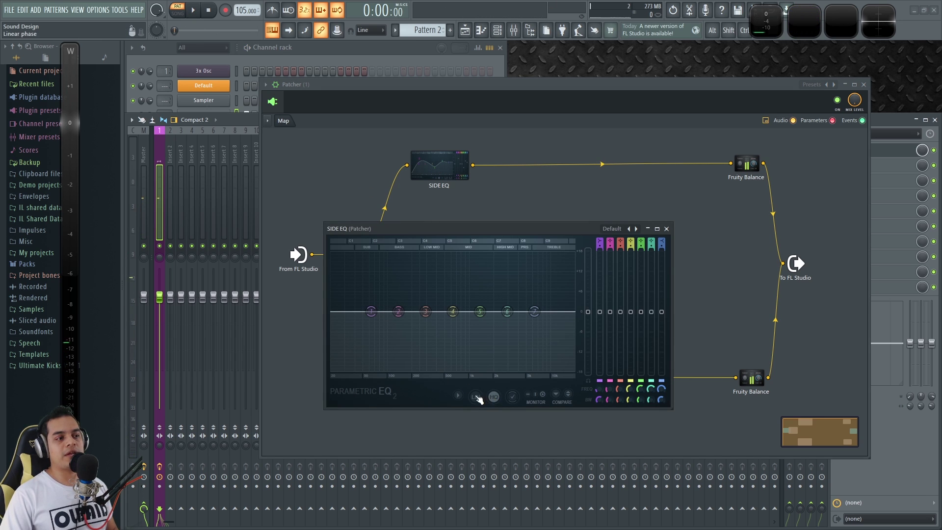
click(666, 229)
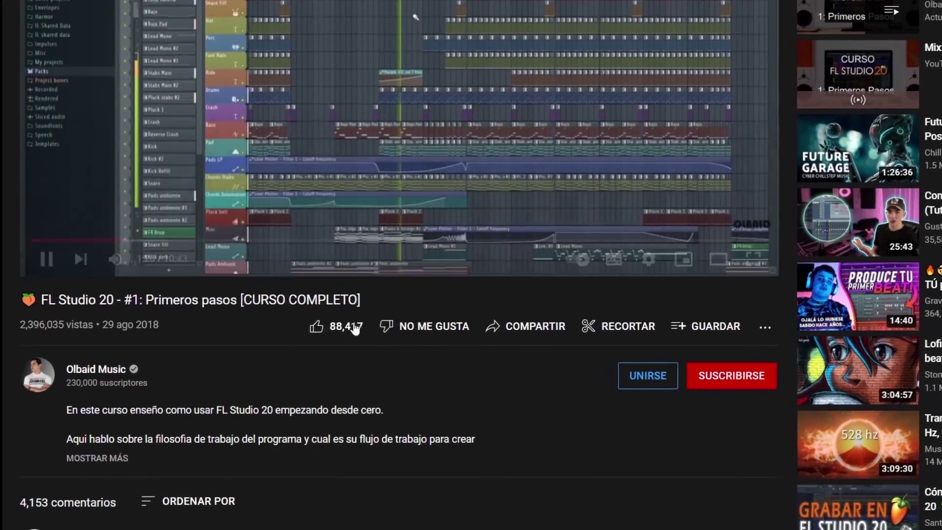
- Switch to YouTube, like the FL Studio 20 course video and subscribe to its channel with all notifications
click(276, 349)
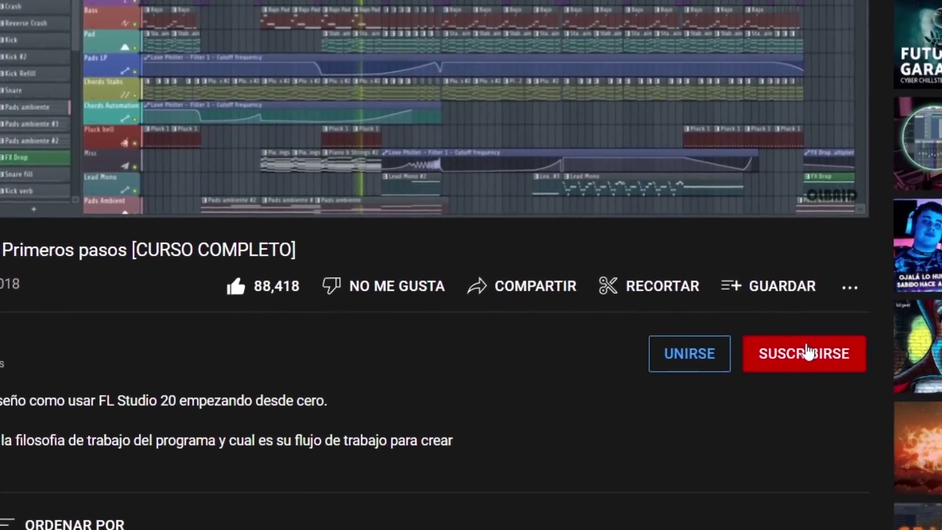
click(832, 346)
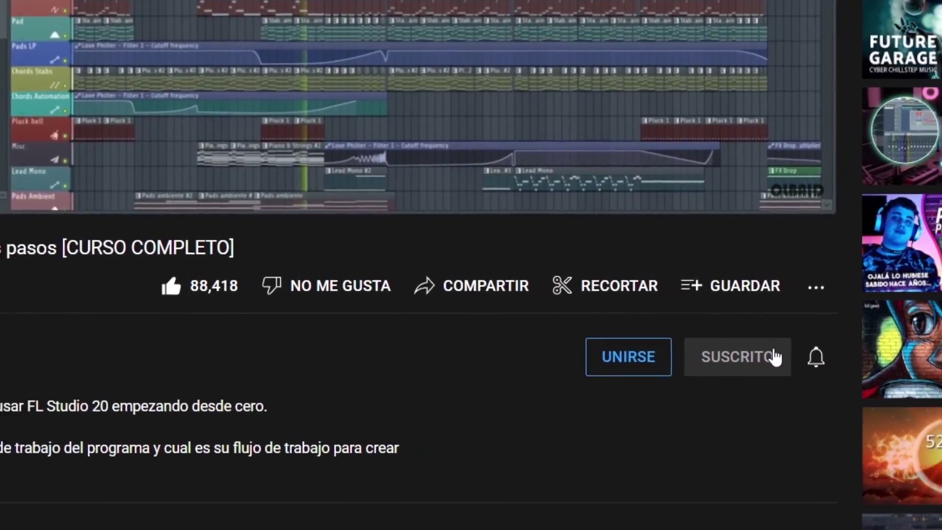
click(895, 347)
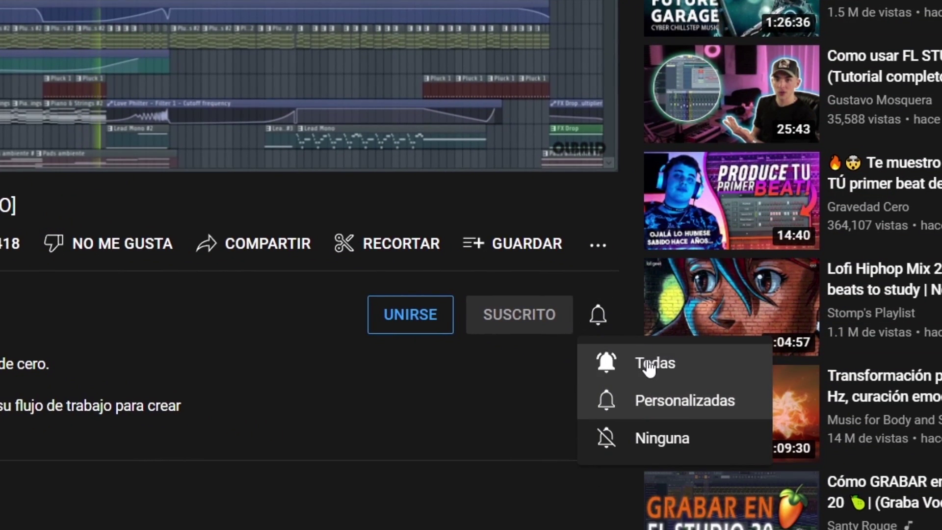
click(660, 366)
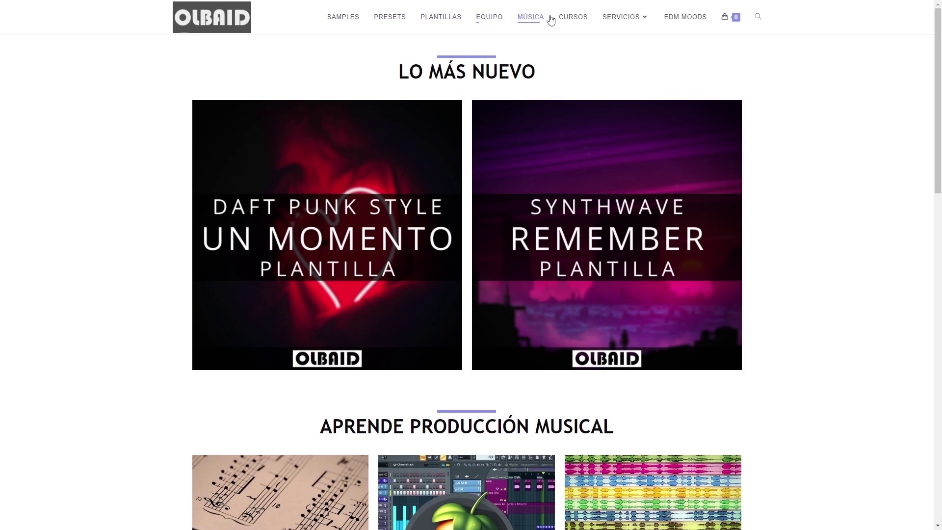
- Switch to the Olbaid website and look through its home page from the newest templates to the social media links
mouse_move(610, 19)
scroll(819, 279, down, 10)
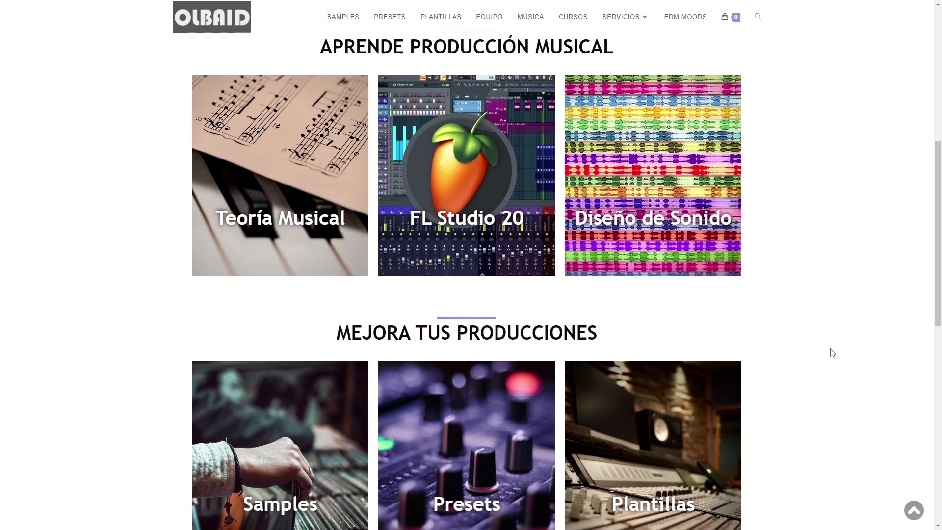
scroll(830, 367, down, 7)
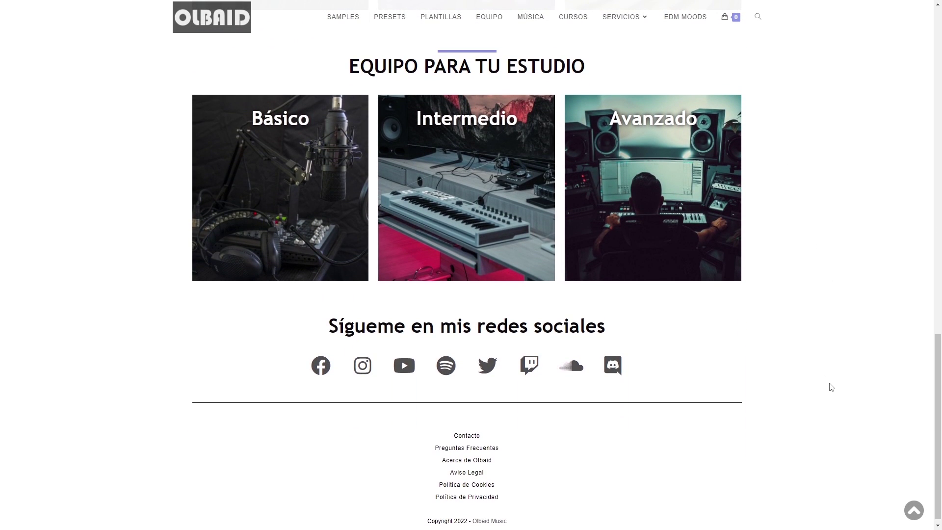
scroll(832, 388, up, 3)
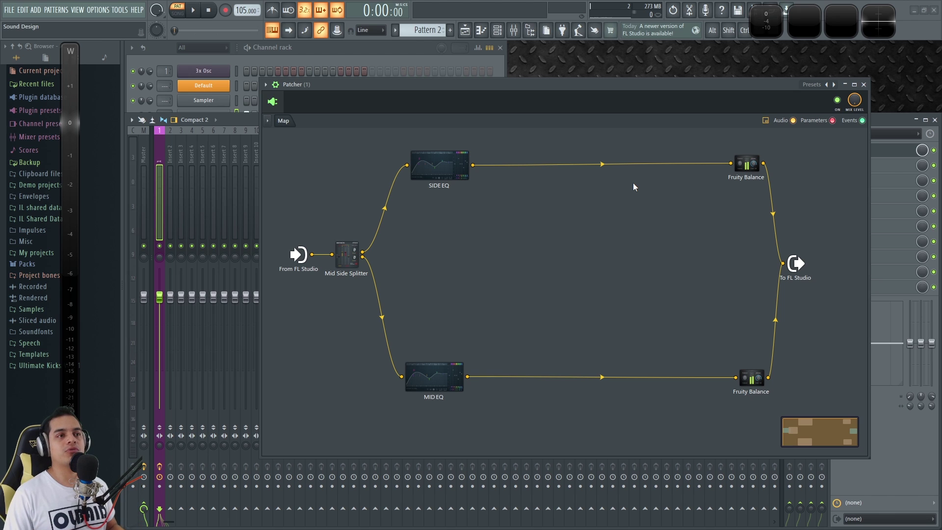
- Return to Patcher and insert a Distructor effect between the SIDE EQ and its Fruity Balance, rewiring the audio through it
drag(730, 165, 529, 199)
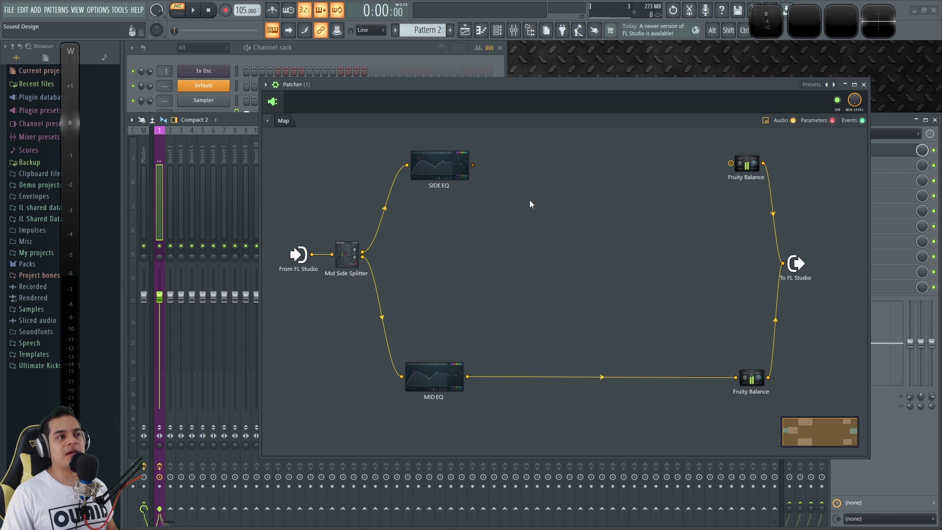
right_click(529, 199)
mouse_move(588, 225)
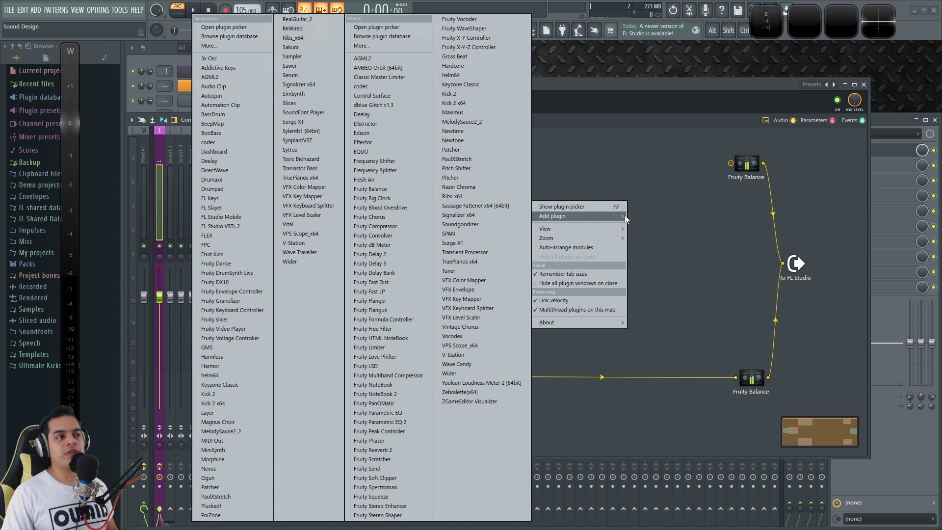
click(388, 125)
drag(505, 224, 730, 164)
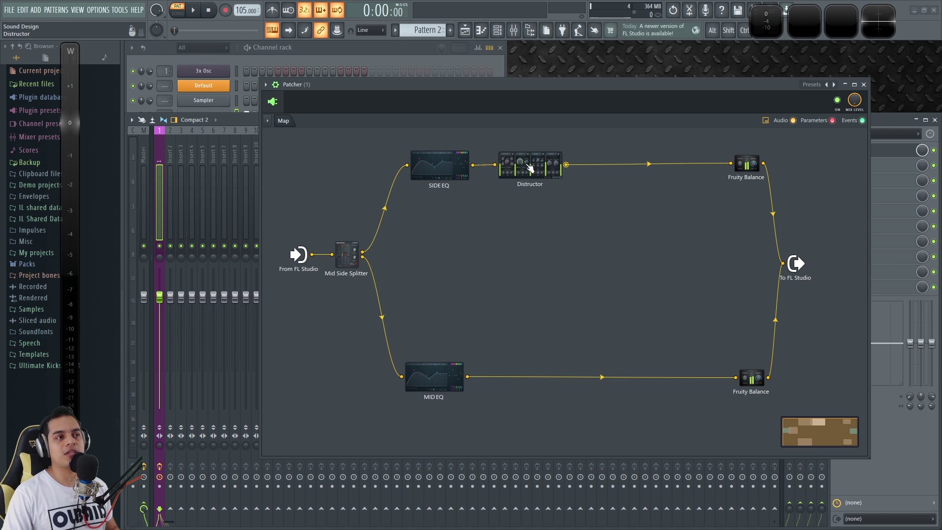
- Open Distructor, leave only its filter module enabled and set the filter type to All pass
click(525, 166)
drag(497, 173, 510, 225)
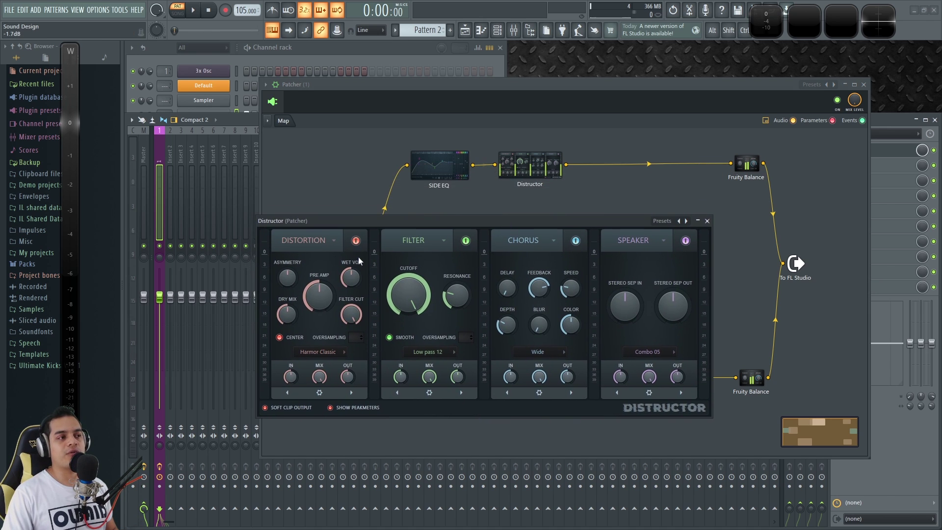
click(576, 240)
click(686, 241)
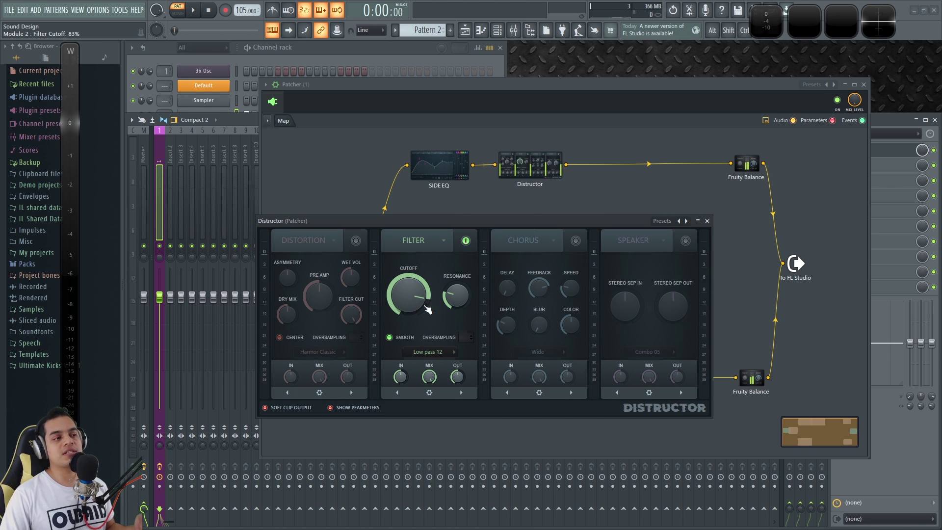
click(435, 353)
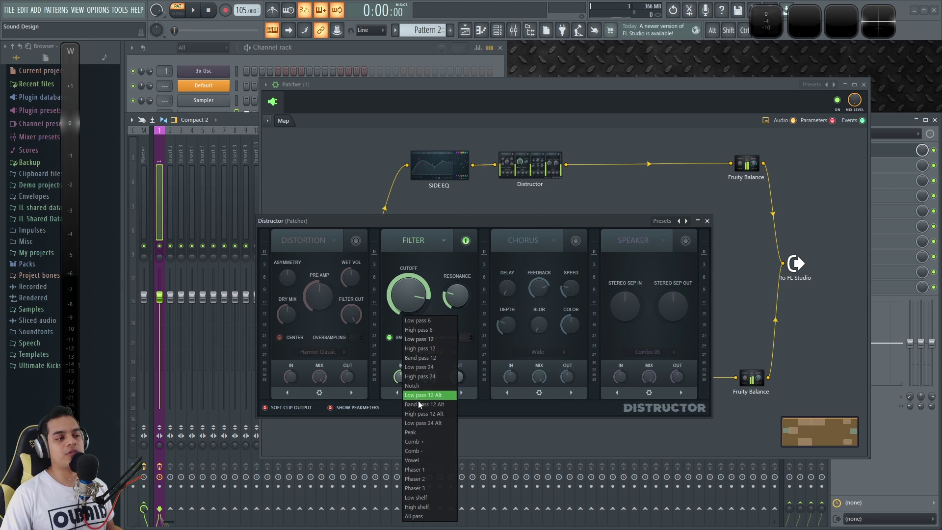
click(424, 517)
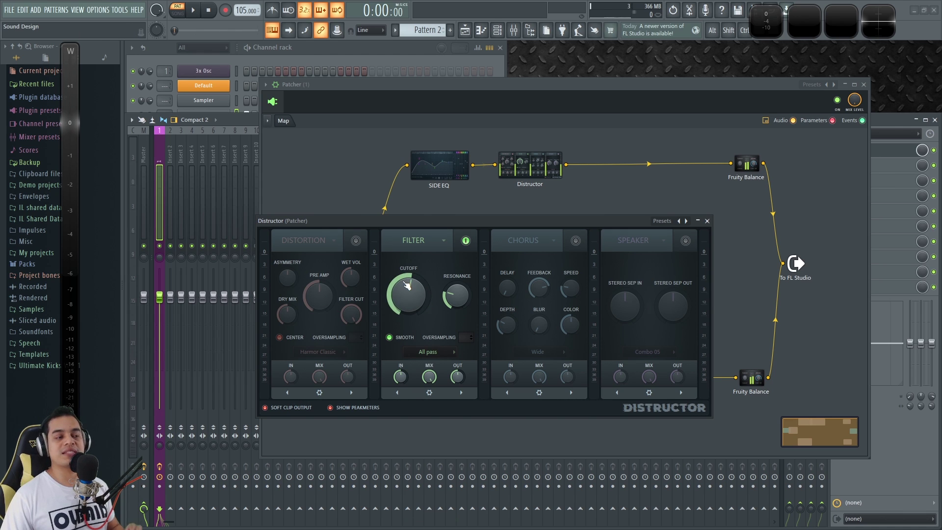
- Place Distructor below the side chain and try a 15% cutoff with minimum resonance on the all-pass filter during playback
drag(440, 223, 469, 265)
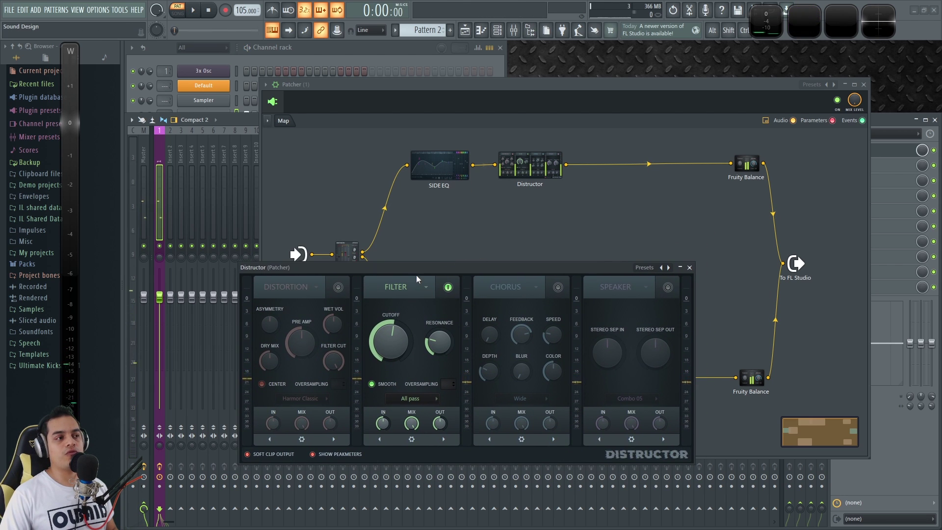
drag(417, 279, 414, 254)
drag(522, 226, 294, 231)
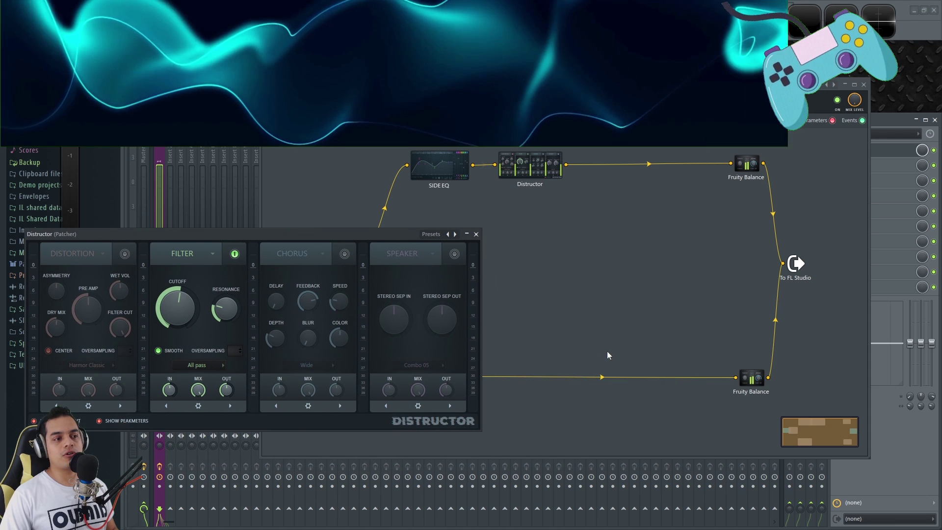
click(600, 377)
drag(245, 259, 527, 270)
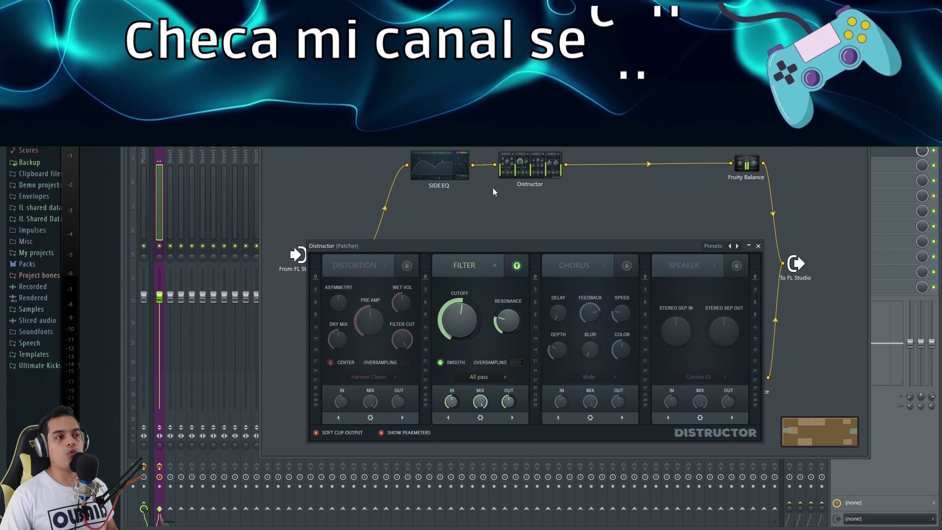
mouse_move(467, 333)
mouse_down()
mouse_move(466, 319)
mouse_move(467, 338)
mouse_move(507, 309)
mouse_move(459, 314)
mouse_move(459, 304)
mouse_move(462, 323)
mouse_move(460, 302)
mouse_move(462, 324)
mouse_up()
key(space)
key(space)
key(space)
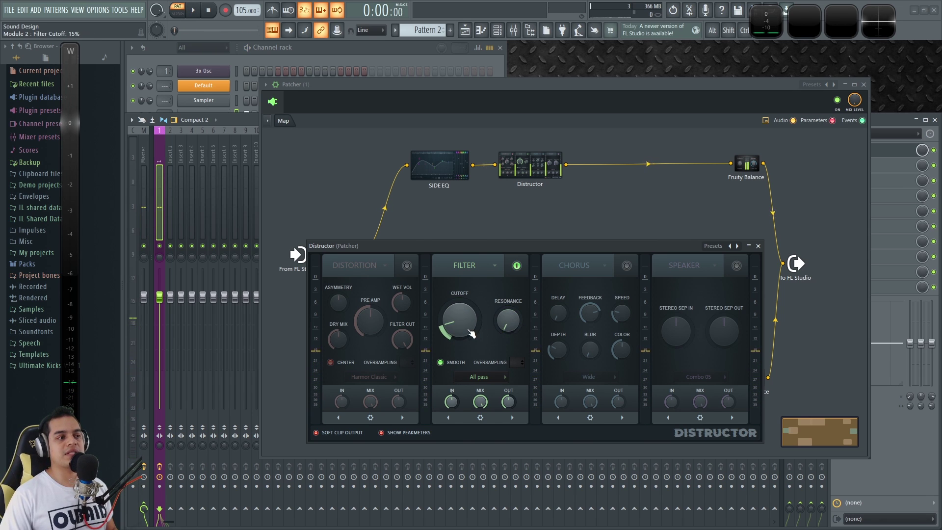
- Uncover the Patcher routing, bring Distructor back over the map and set the all-pass filter's cutoff to 46% during playback
drag(590, 246, 305, 225)
click(630, 183)
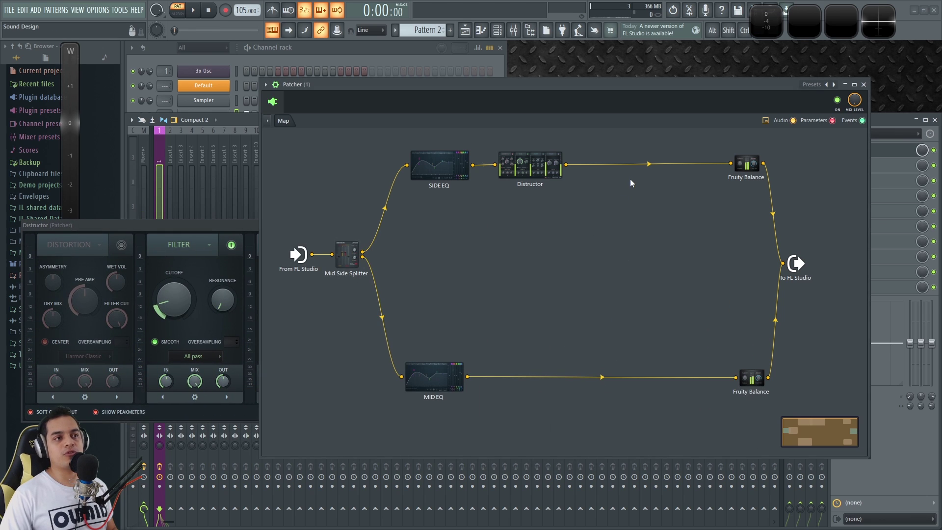
drag(153, 225, 402, 216)
key(space)
key(space)
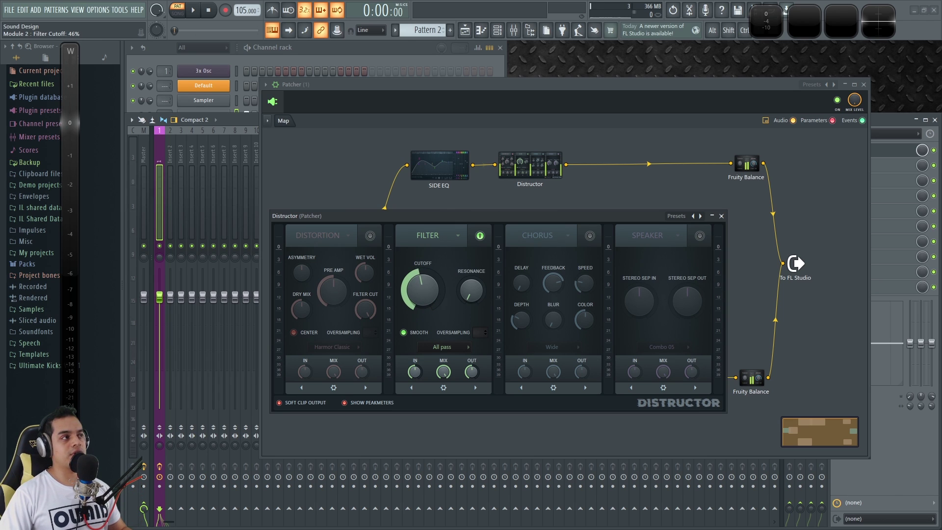
- Enlarge the Wave Candy vectorscope and compare the playing sample's stereo image with insert 1's stereo separation normal and merged
key(space)
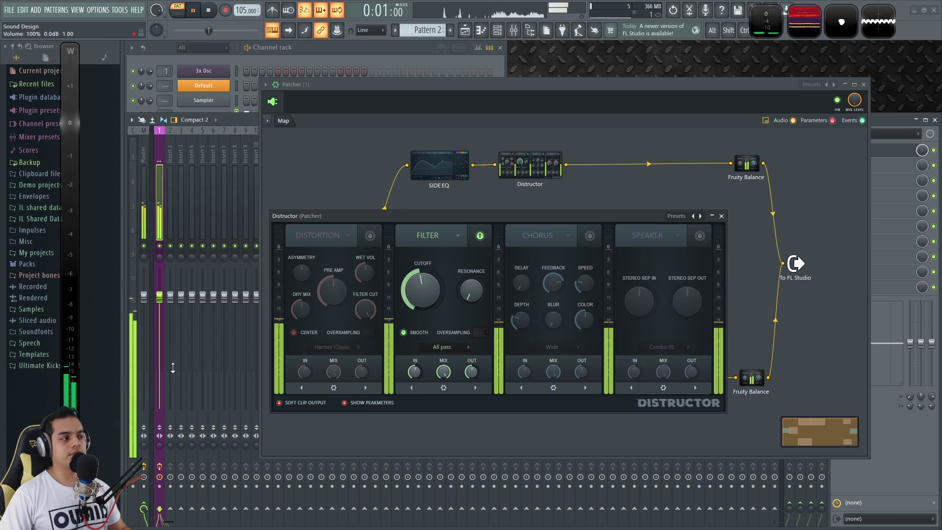
key(space)
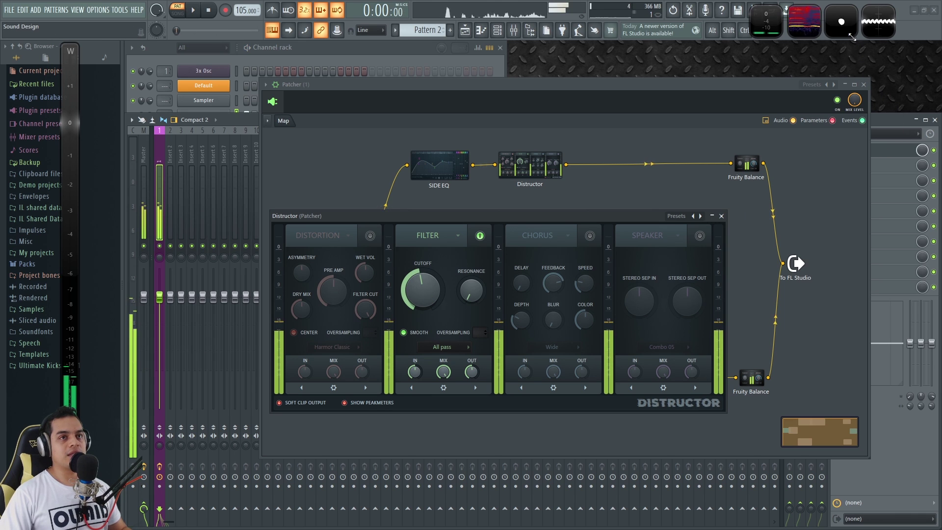
double_click(841, 21)
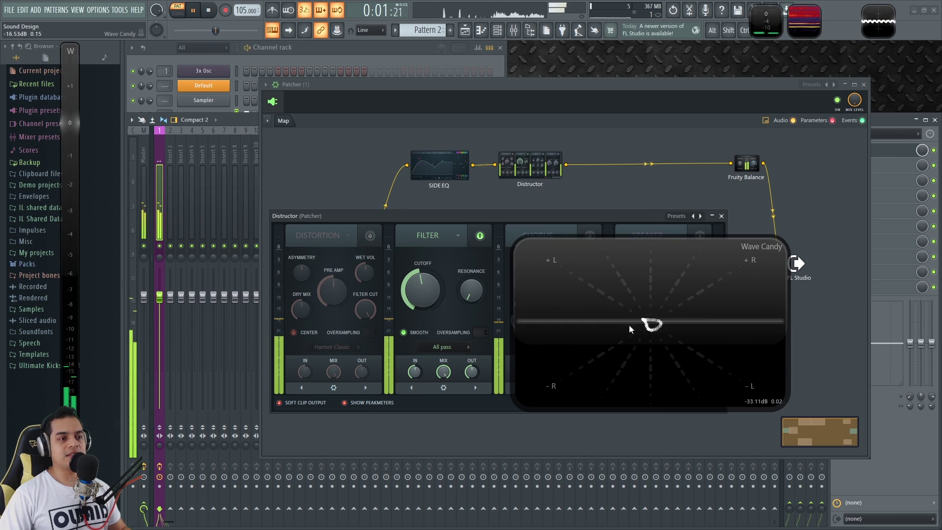
key(space)
key(space)
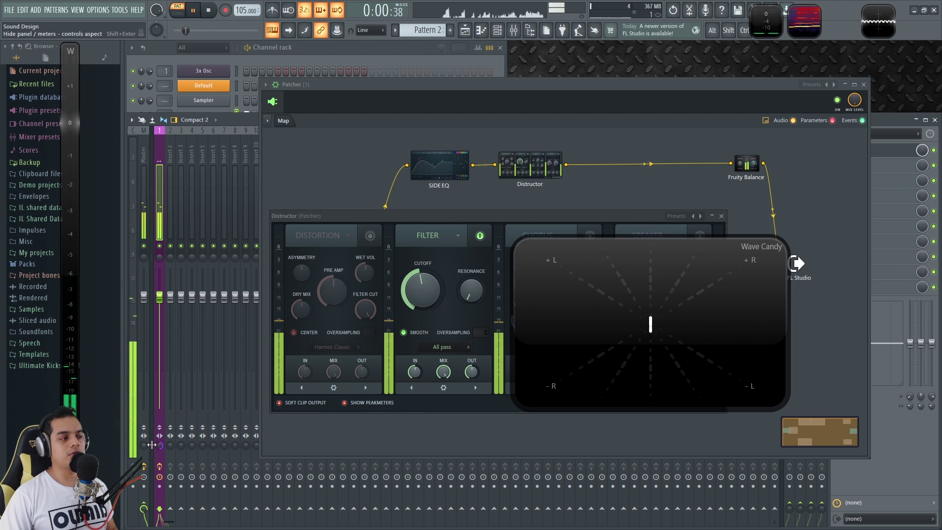
key(space)
- Compare the merged playback with Patcher bypassed and enabled
click(838, 112)
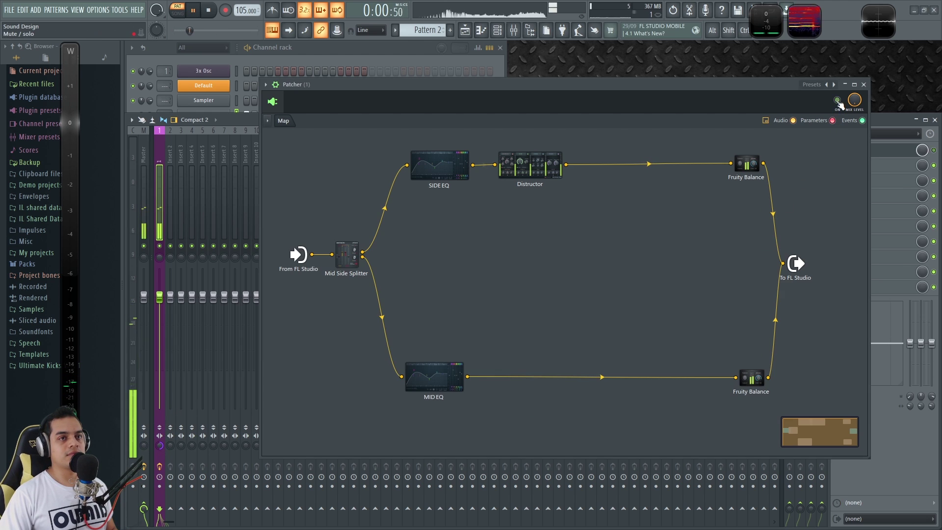
key(space)
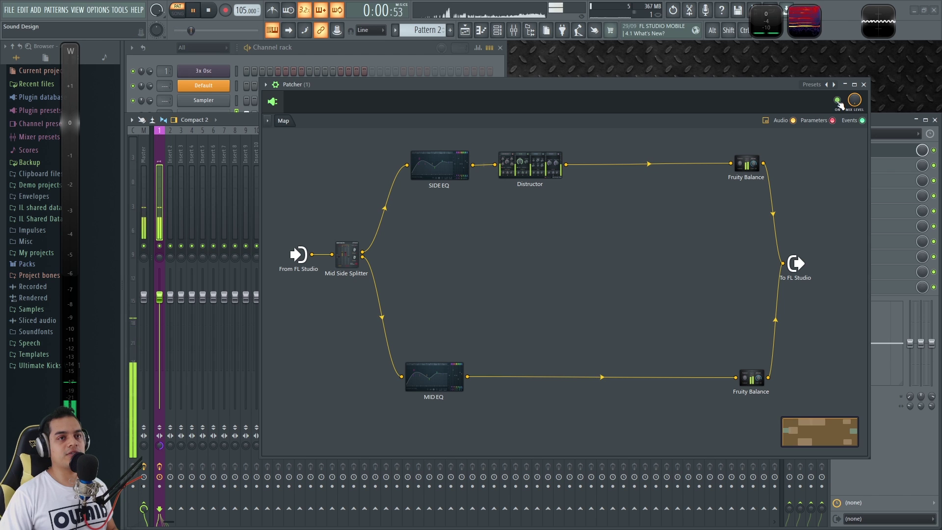
key(space)
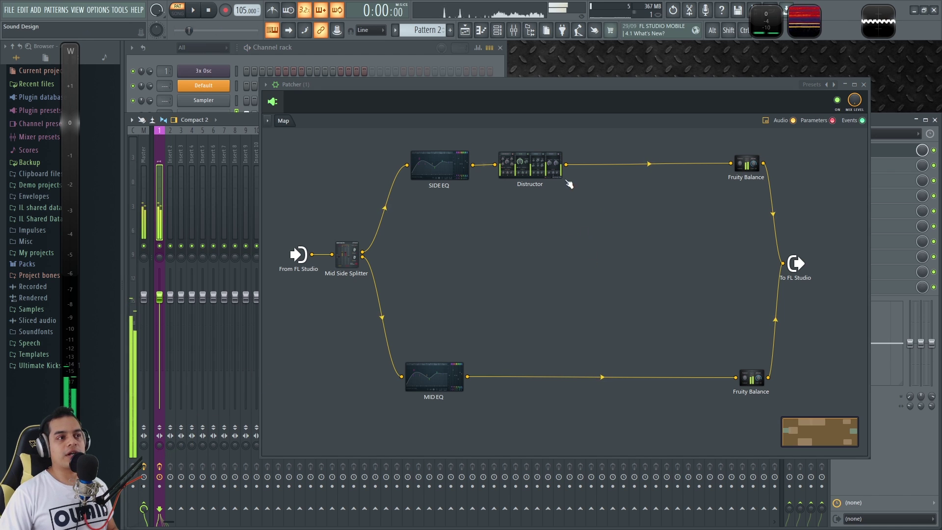
- Reopen Distructor and sweep the all-pass filter's cutoff and resonance during playback, settling on 46% cutoff with low resonance
click(541, 172)
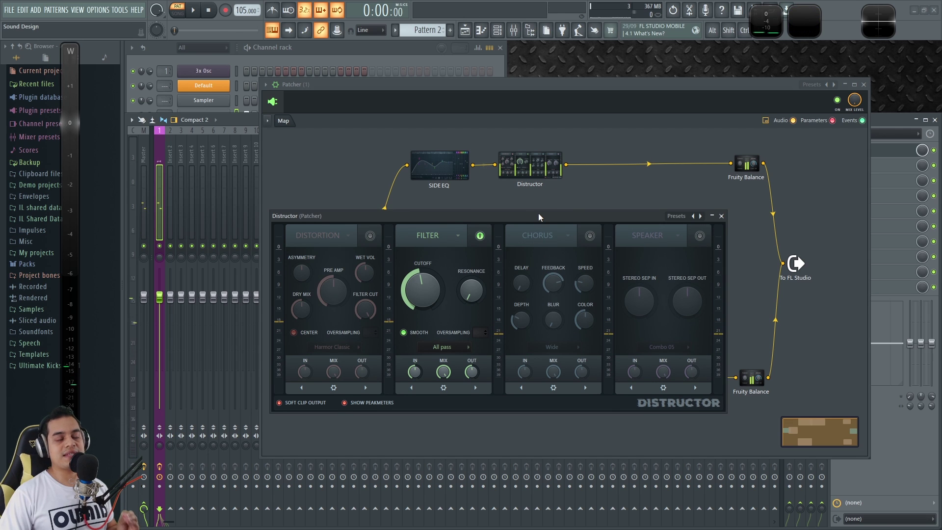
drag(537, 213, 539, 208)
key(space)
drag(472, 286, 427, 314)
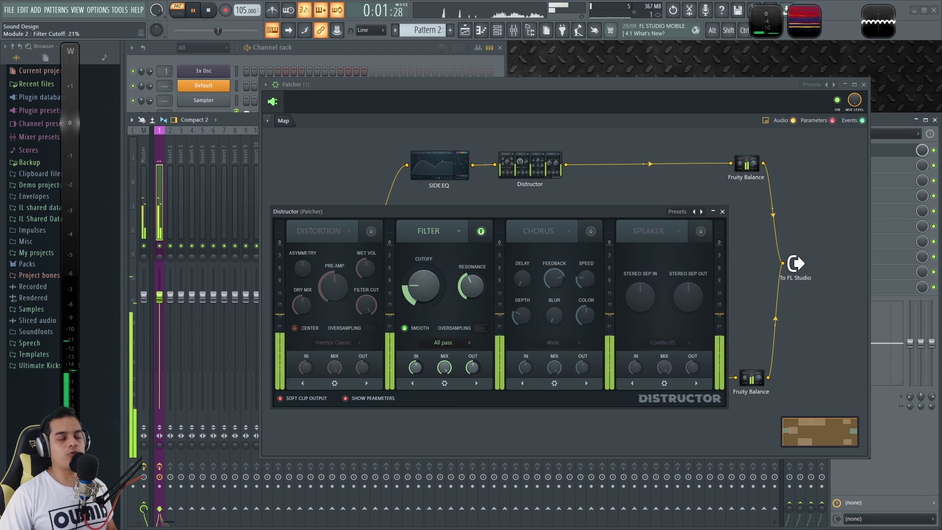
drag(432, 293, 424, 311)
drag(471, 289, 472, 309)
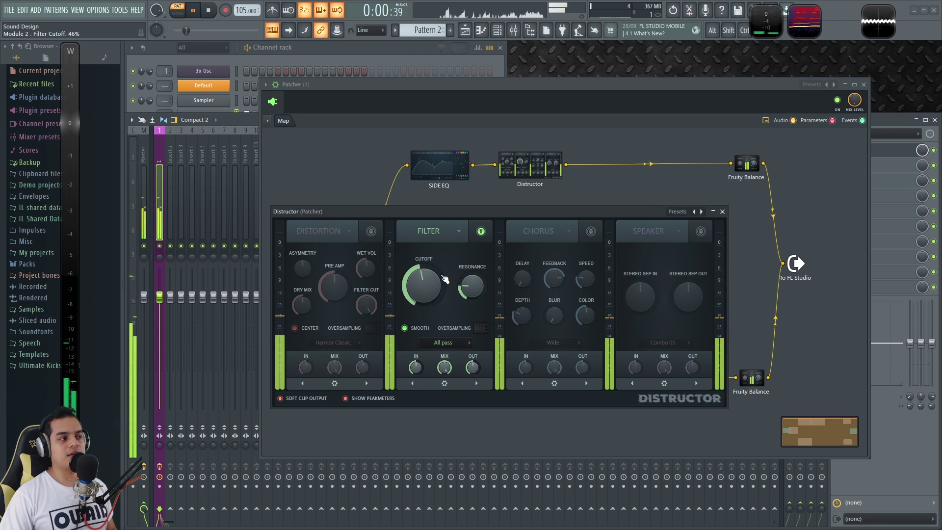
- Pan insert 1 to 41% right and replay the sample to hear the panned stereo image
key(space)
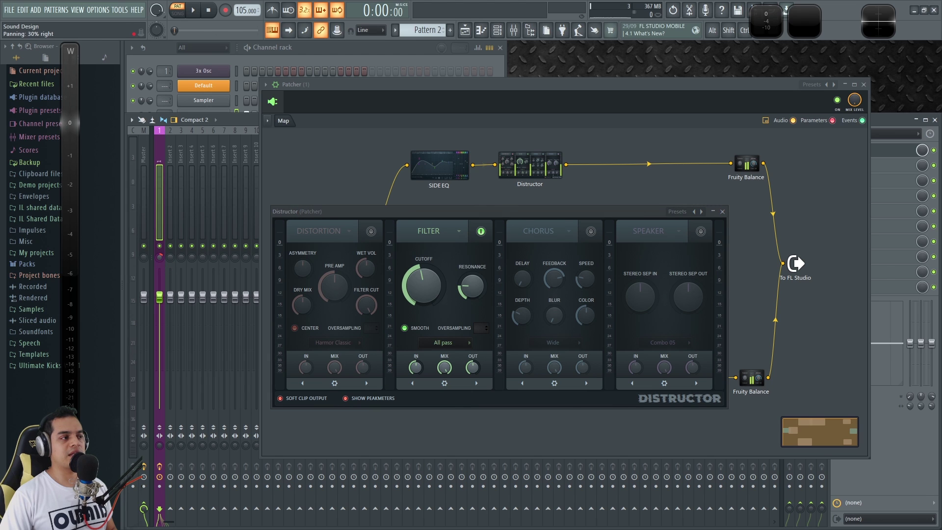
key(space)
drag(158, 258, 158, 253)
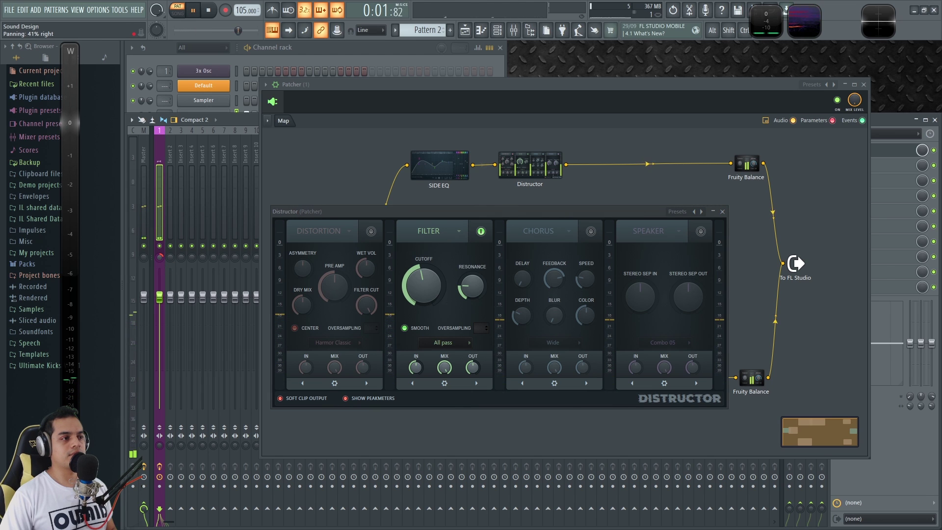
key(space)
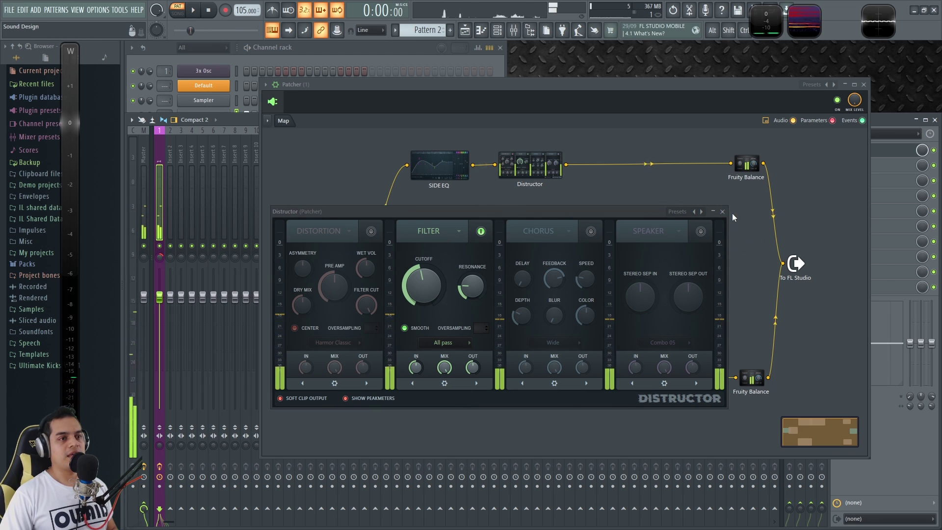
- Close Distructor and arrange the Patcher window and the enlarged Wave Candy vectorscope so the routing and stereo image can both be monitored
click(722, 211)
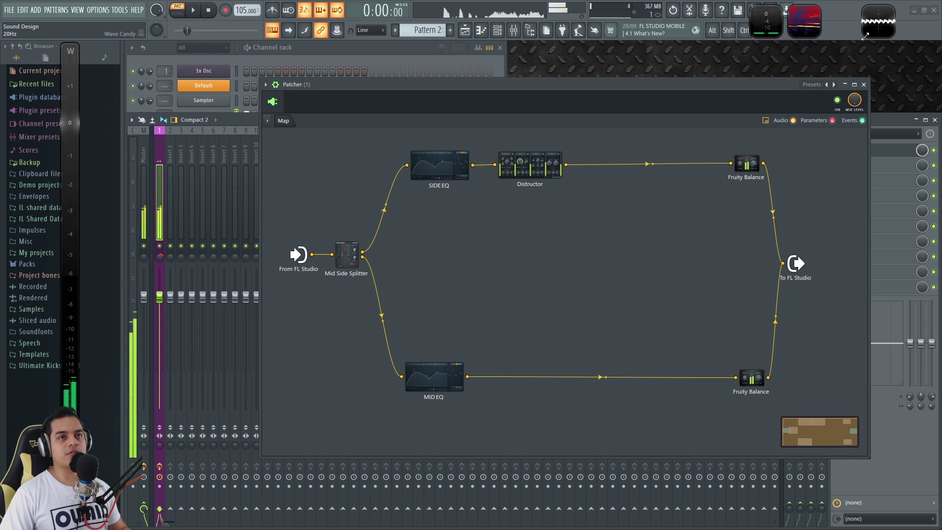
key(space)
drag(750, 80, 585, 87)
drag(741, 275, 859, 335)
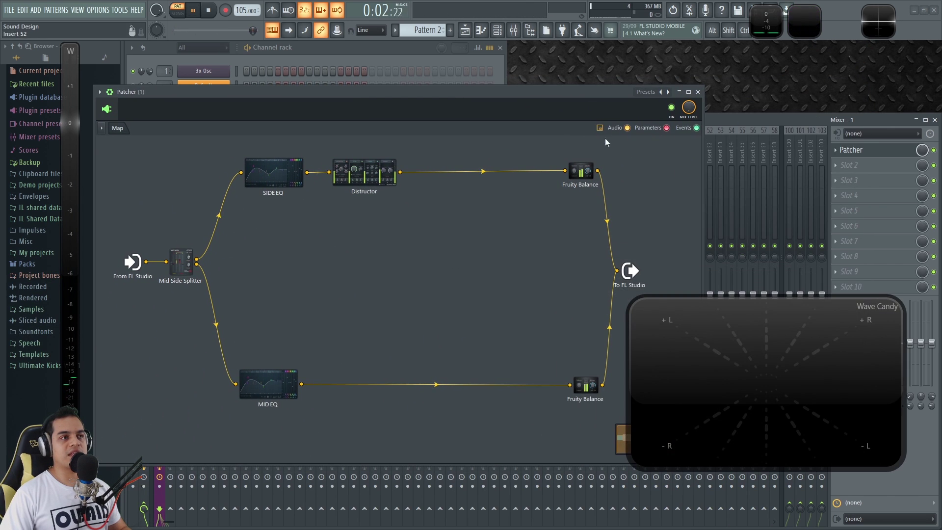
drag(469, 90, 584, 66)
drag(742, 373, 762, 394)
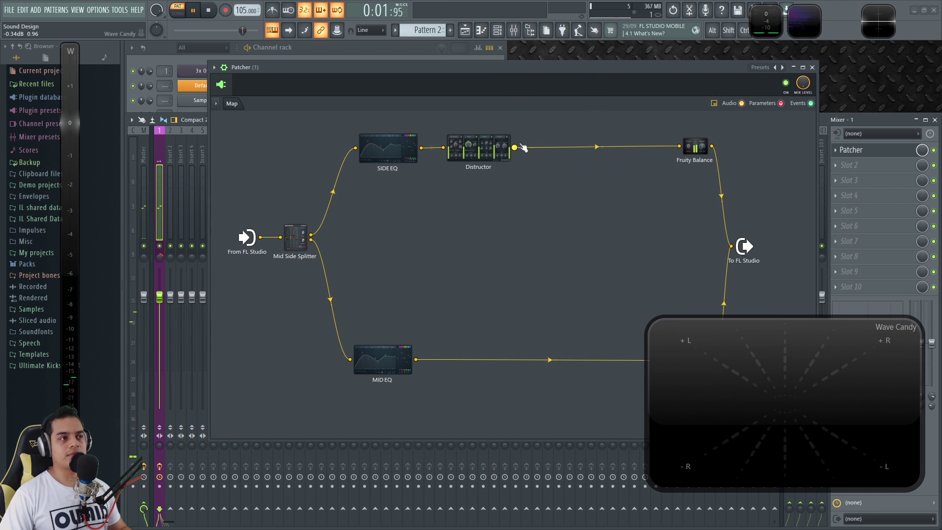
- Compare insert 1's stereo image on the vectorscope with separation merged and normal, and with panning centred and turned right, during playback
drag(159, 445, 159, 402)
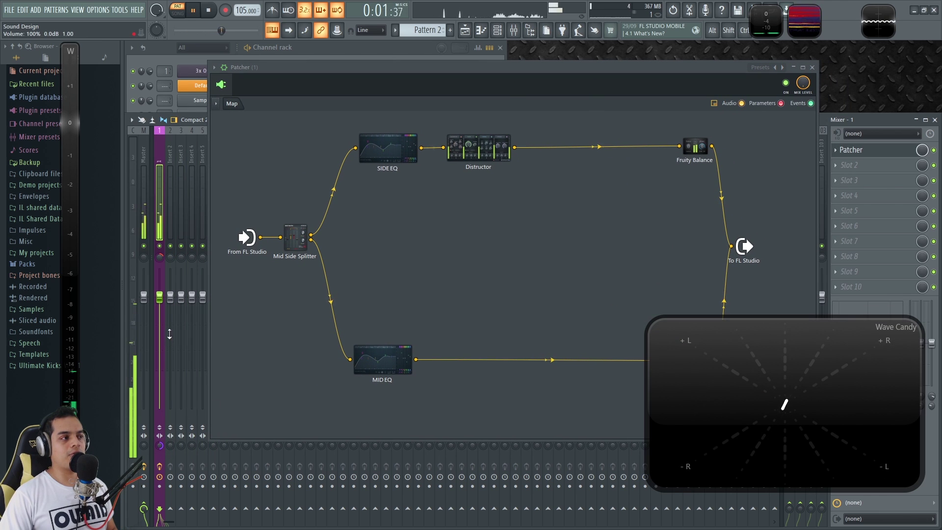
alt+click(160, 256)
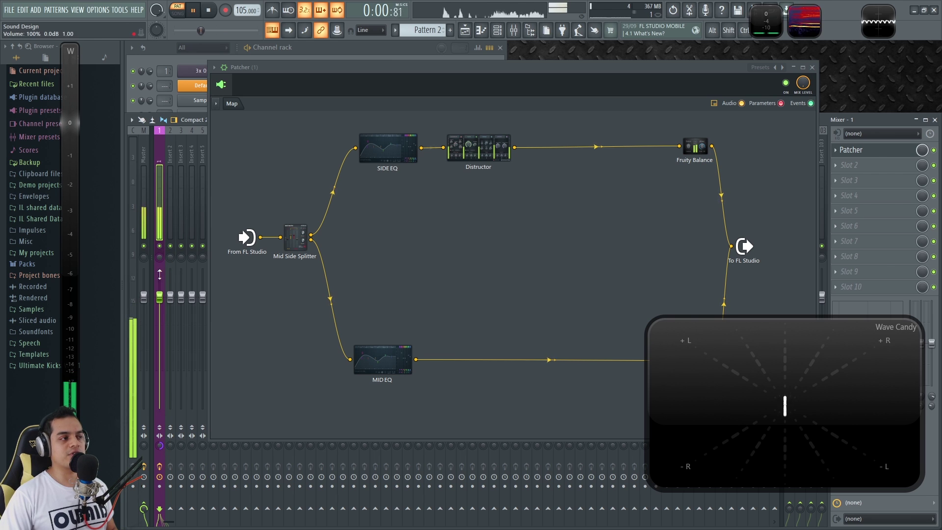
key(space)
drag(160, 259, 159, 237)
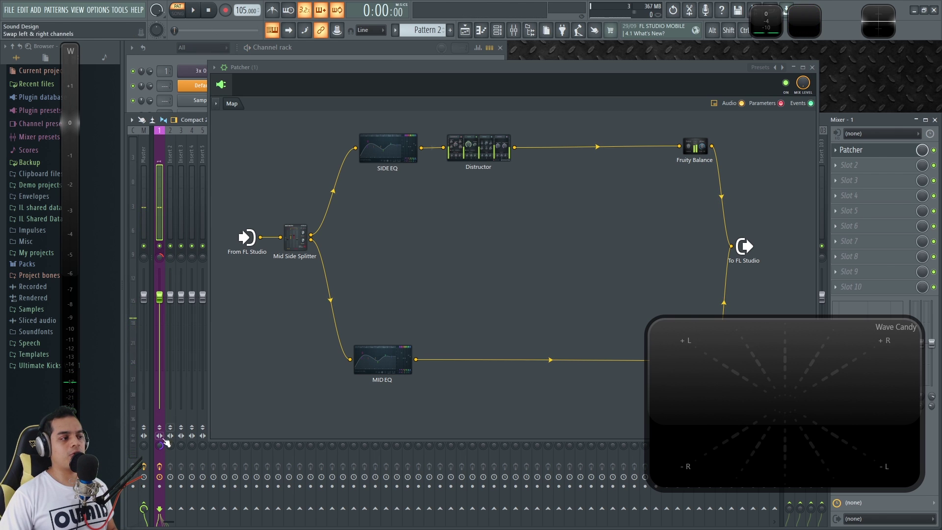
key(space)
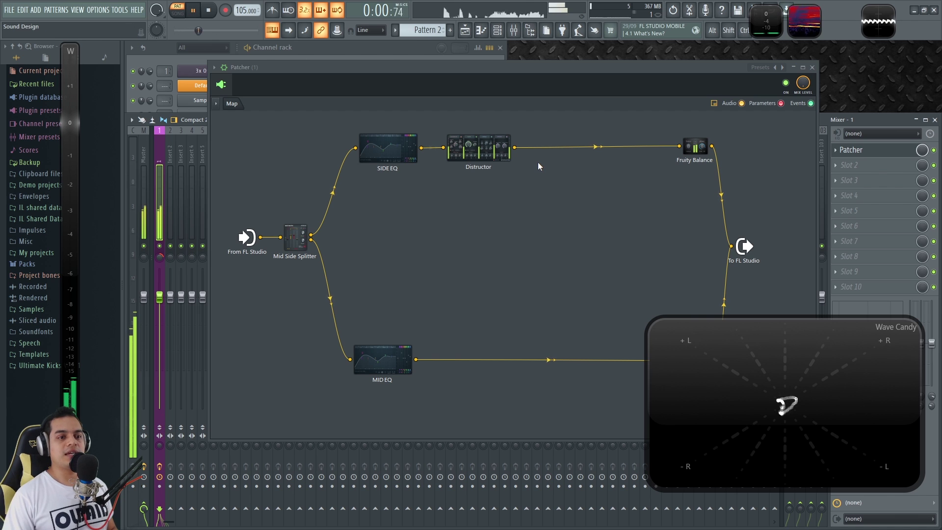
- Replay the sample with the vectorscope over the map and review Distructor's all-pass filter before closing both and stopping playback
key(space)
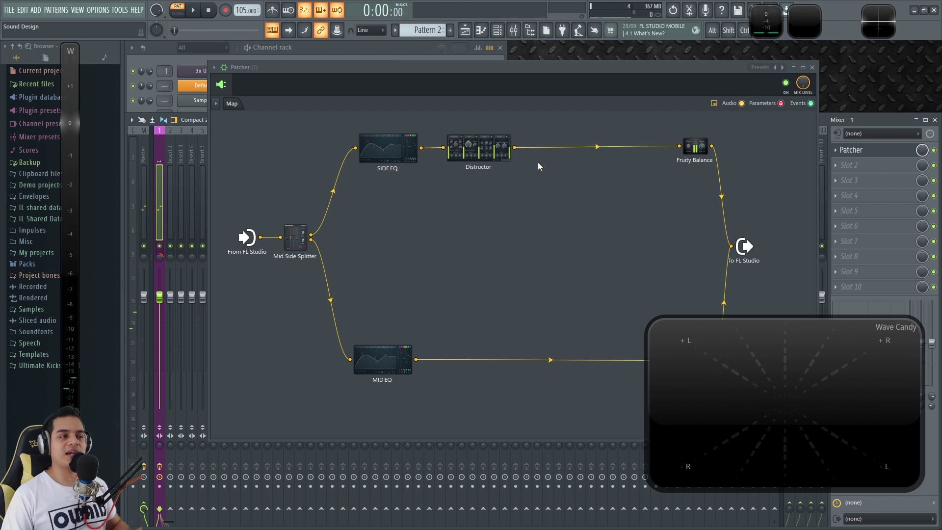
key(space)
drag(730, 395, 450, 293)
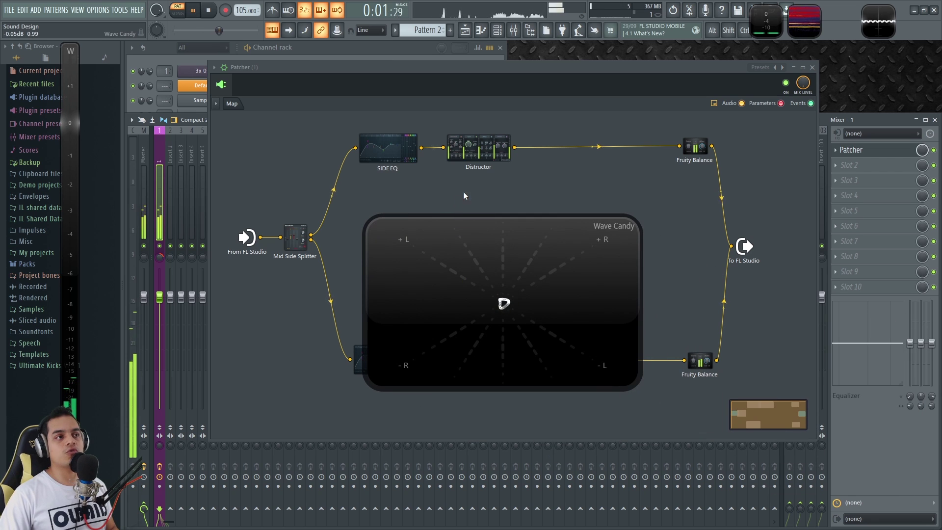
click(493, 154)
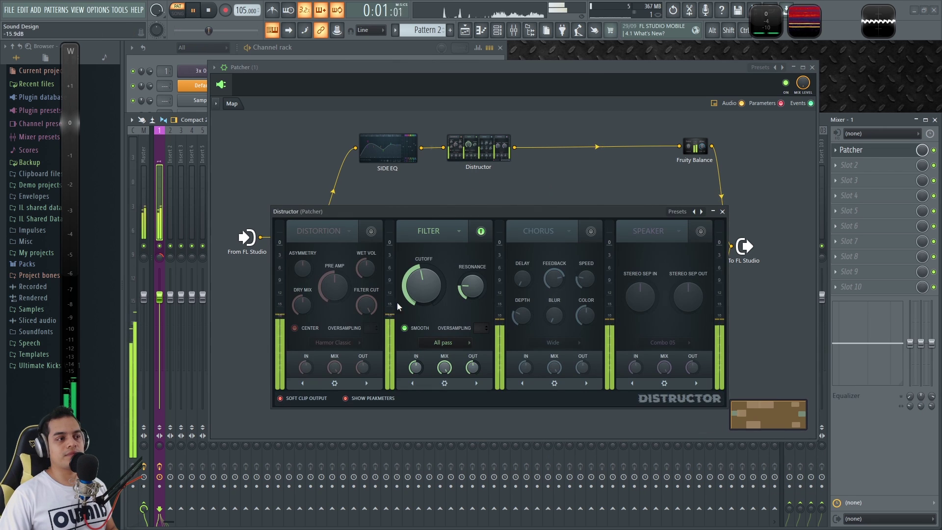
click(723, 212)
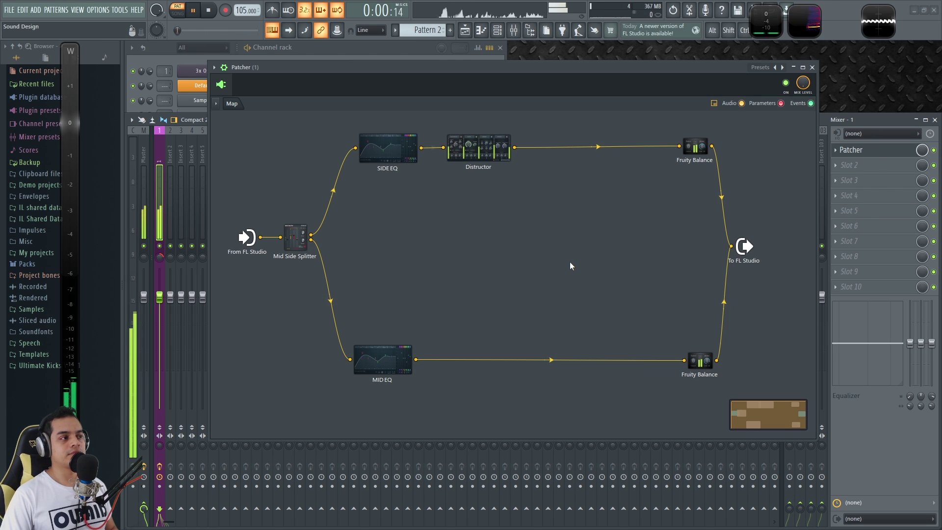
key(space)
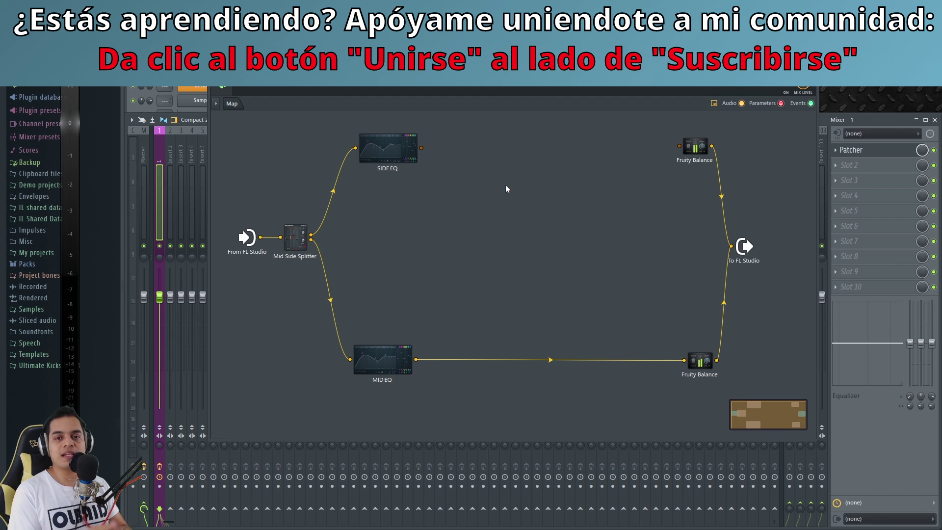
- Add a Fruity Delay Bank to the Patcher map and connect it between SIDE EQ and the side chain's Fruity Balance
right_click(456, 189)
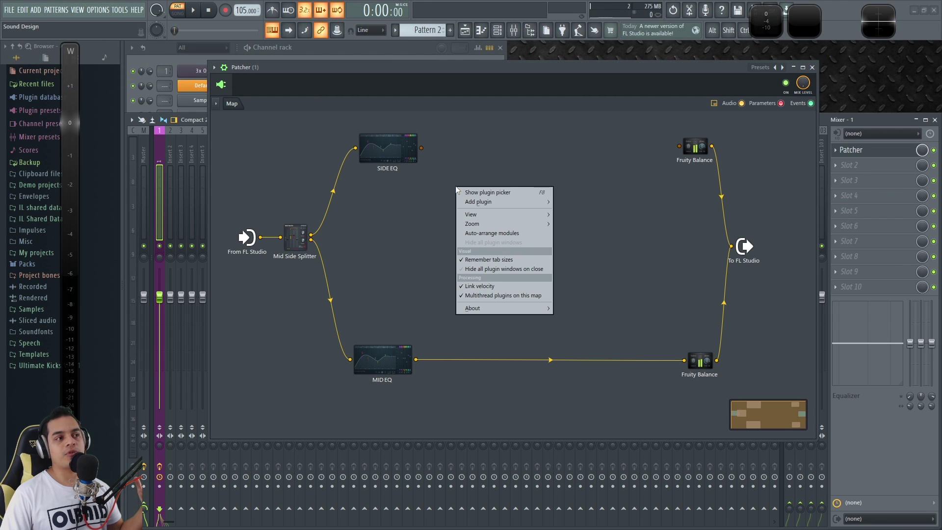
mouse_move(528, 201)
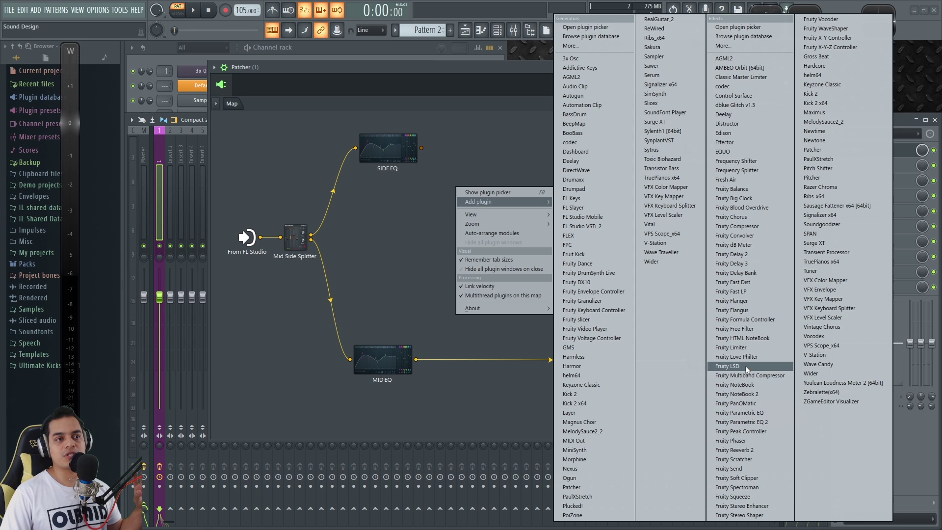
click(735, 273)
drag(485, 199, 679, 146)
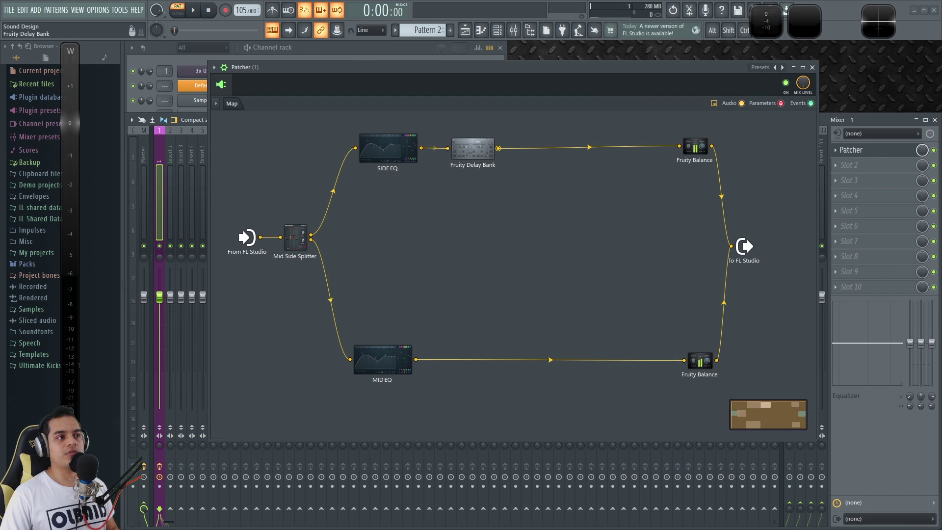
drag(475, 155, 482, 154)
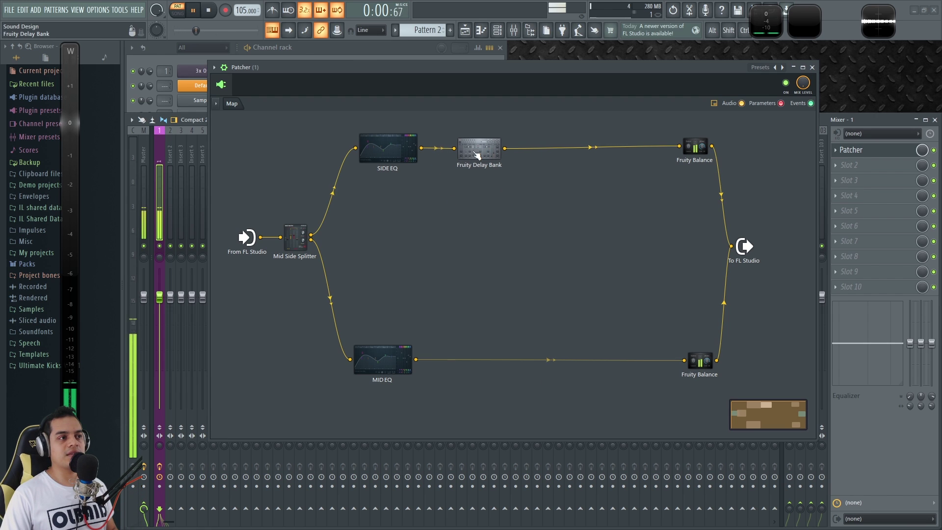
- Open the Fruity Delay Bank and raise its global feedback to 50% with dry at 0%, auditioning the sample
double_click(482, 155)
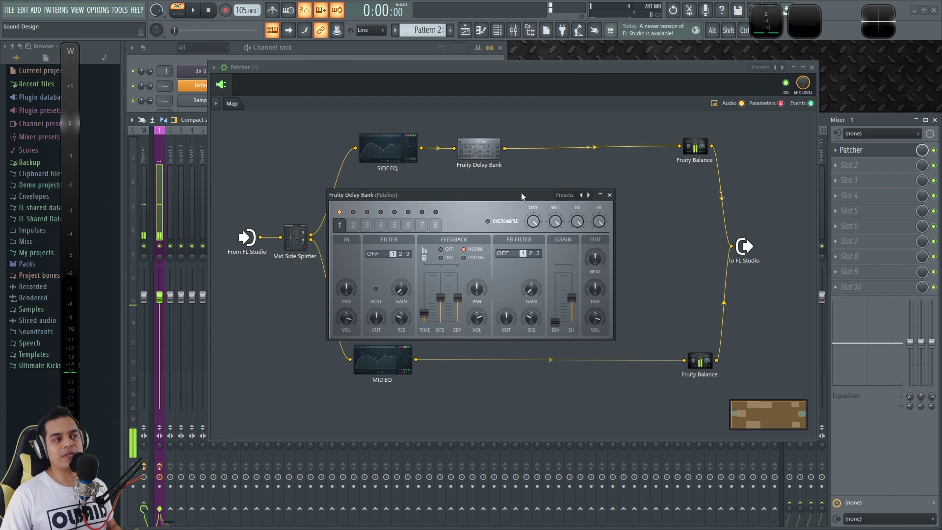
drag(522, 192, 539, 190)
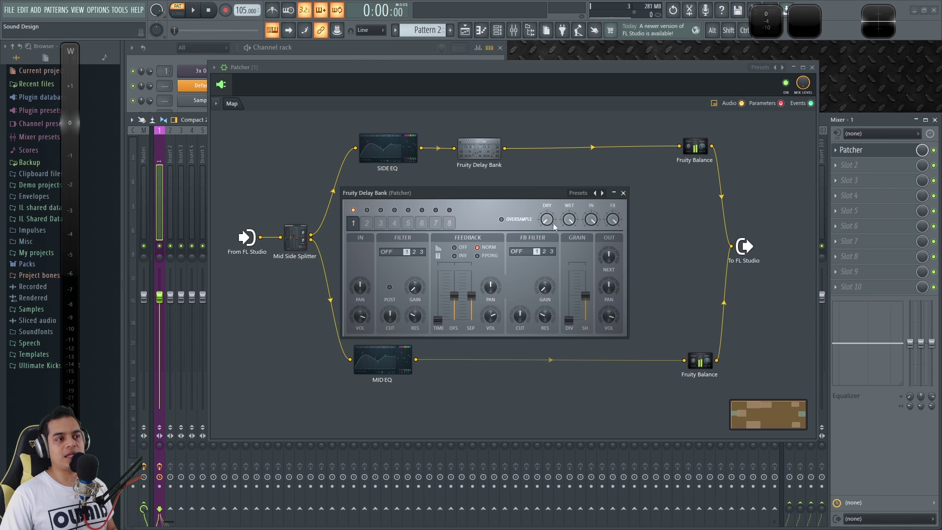
key(space)
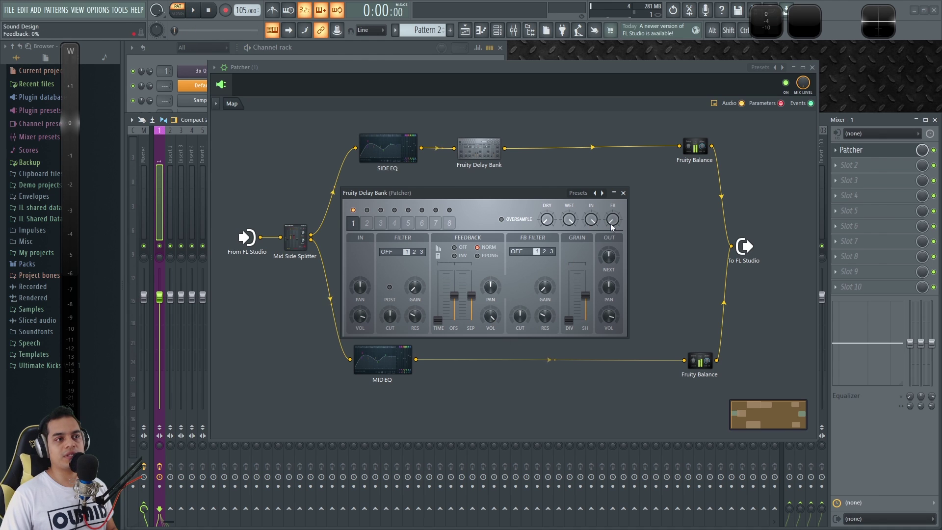
key(space)
key(space)
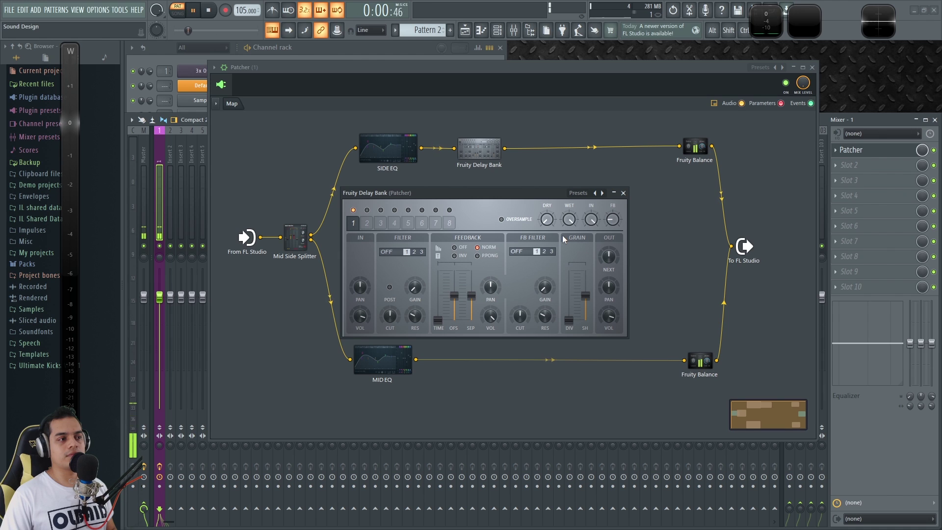
drag(526, 212, 537, 207)
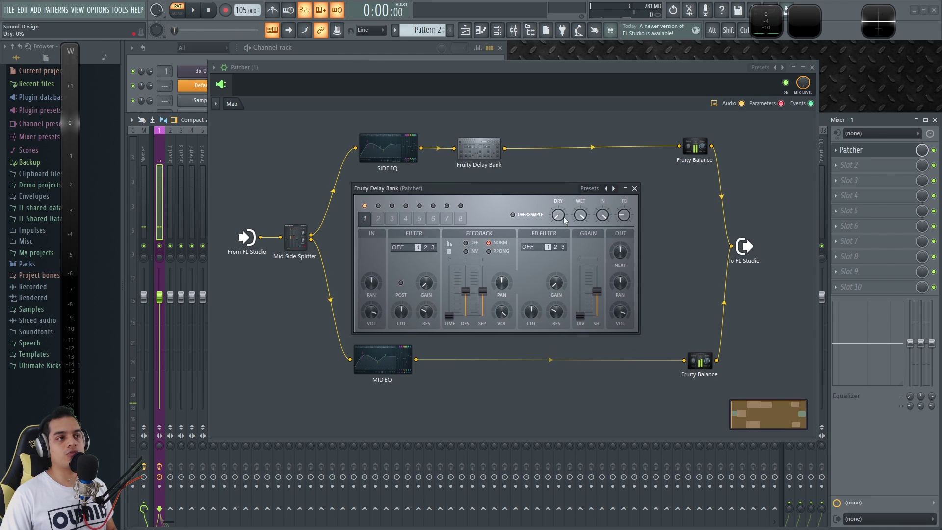
drag(622, 214, 623, 217)
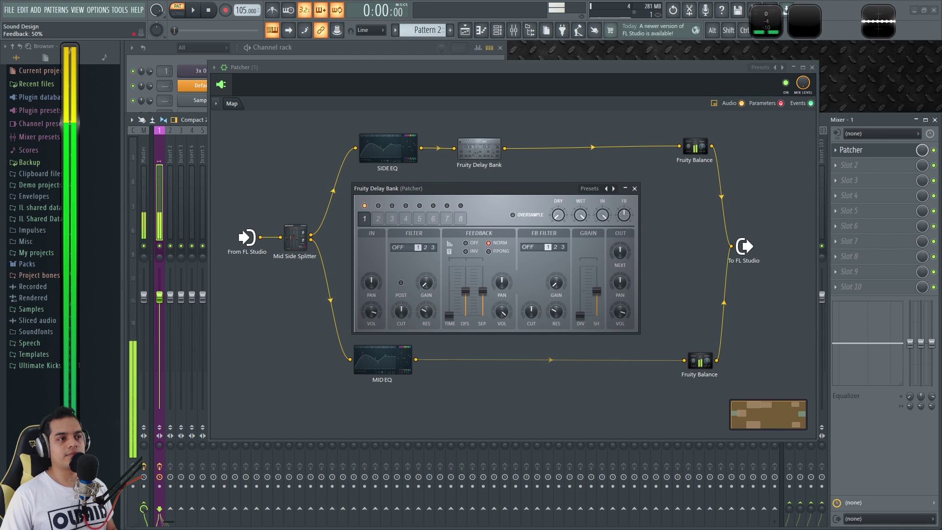
- Audition the Delay Bank at 61% feedback while trying a delay time of 0:46 and returning it to minimum
key(space)
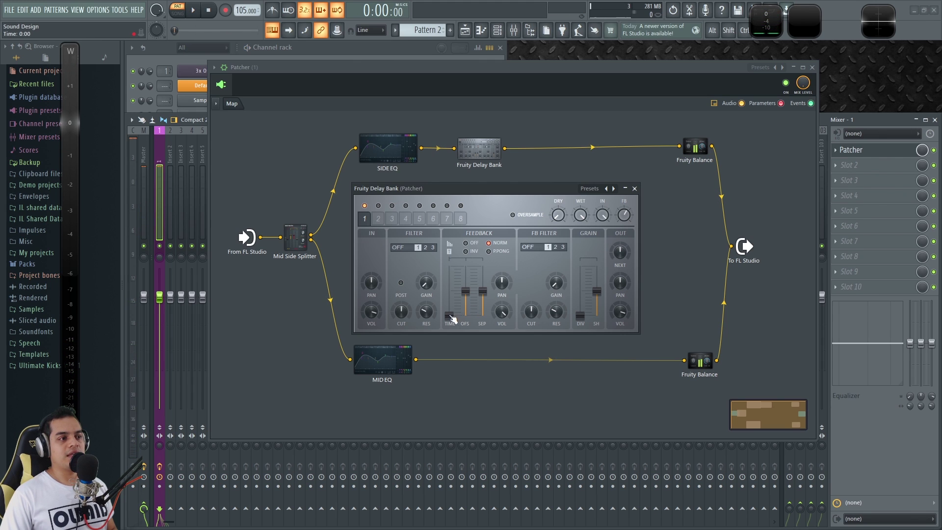
key(space)
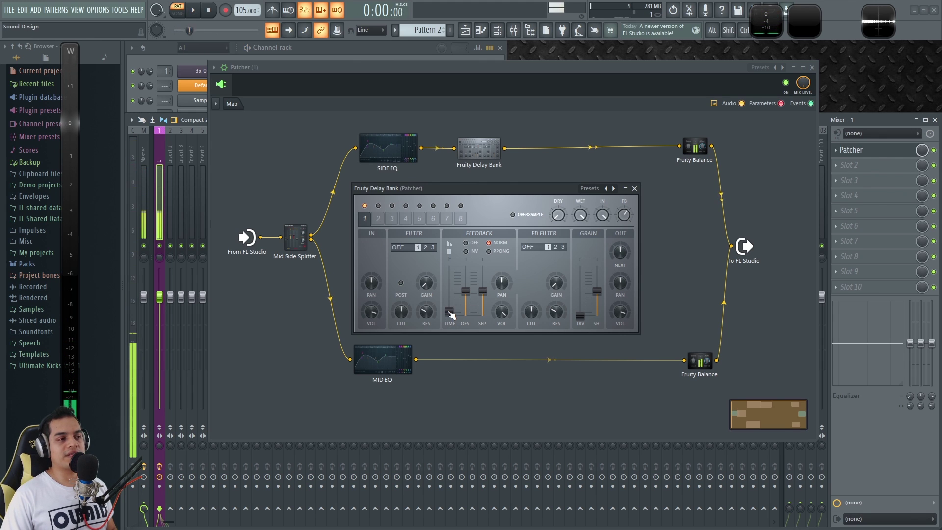
drag(449, 312, 450, 312)
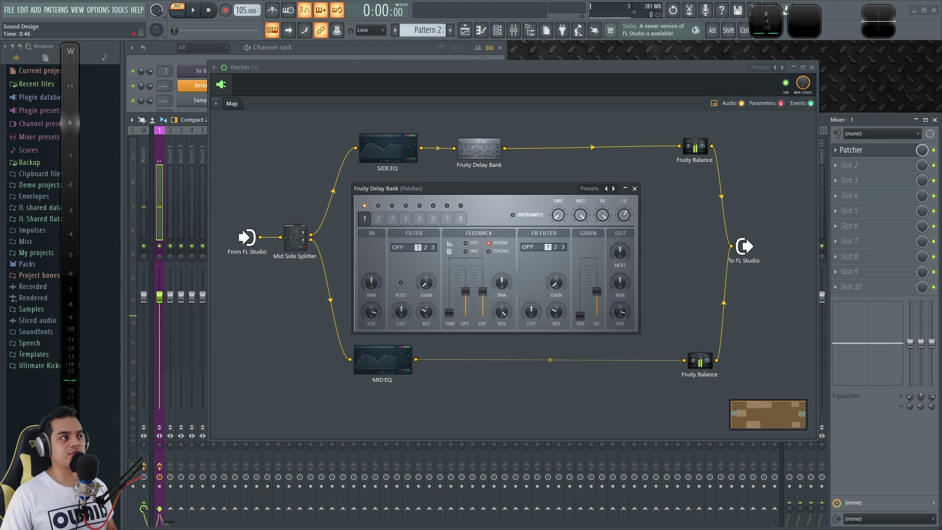
key(space)
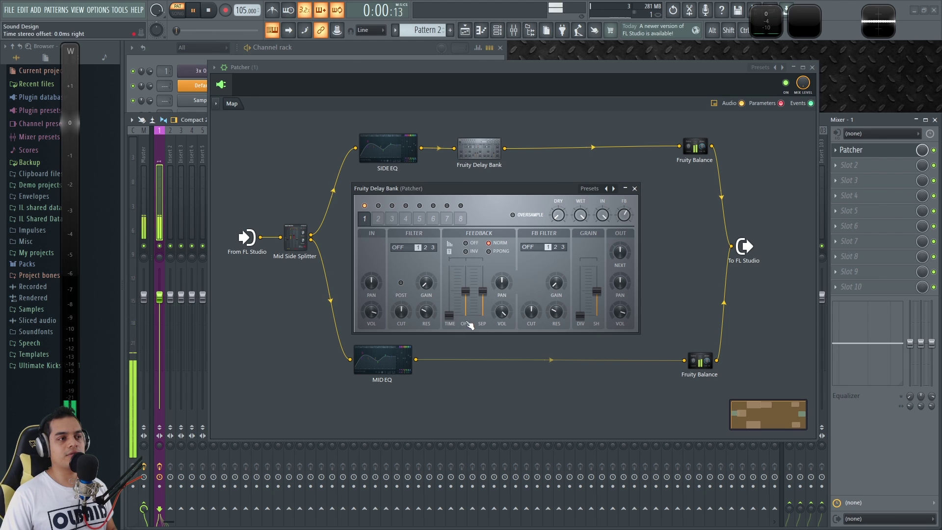
key(space)
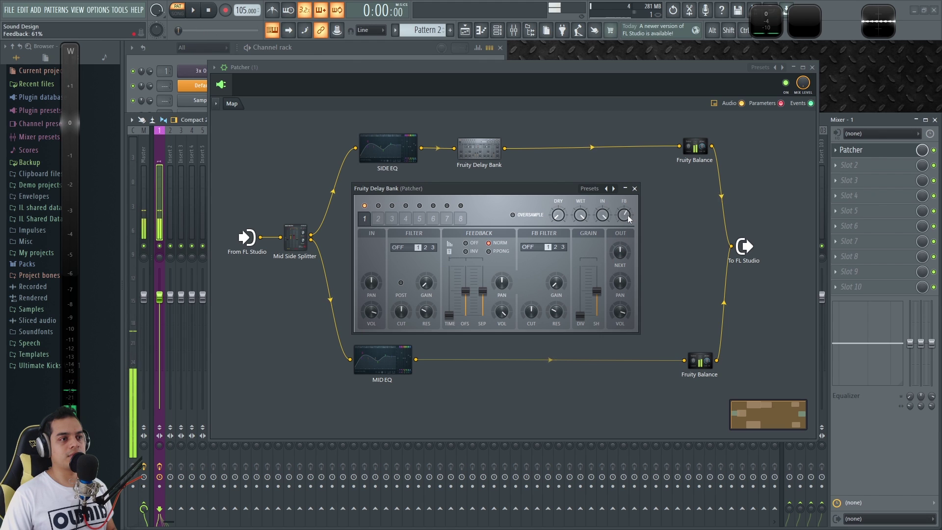
- Lower the Delay Bank's global feedback, adjust its dry level during playback and close its window
key(space)
drag(625, 215, 624, 240)
key(space)
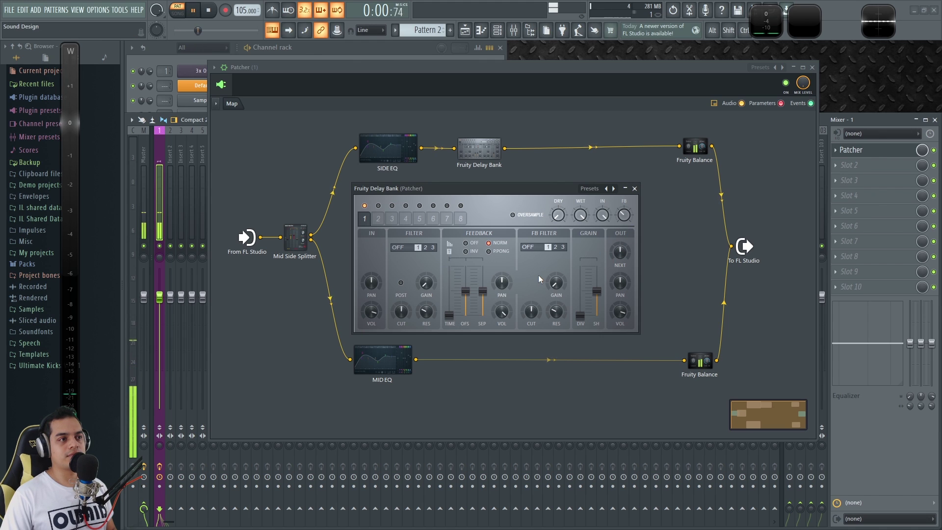
key(space)
drag(558, 215, 558, 201)
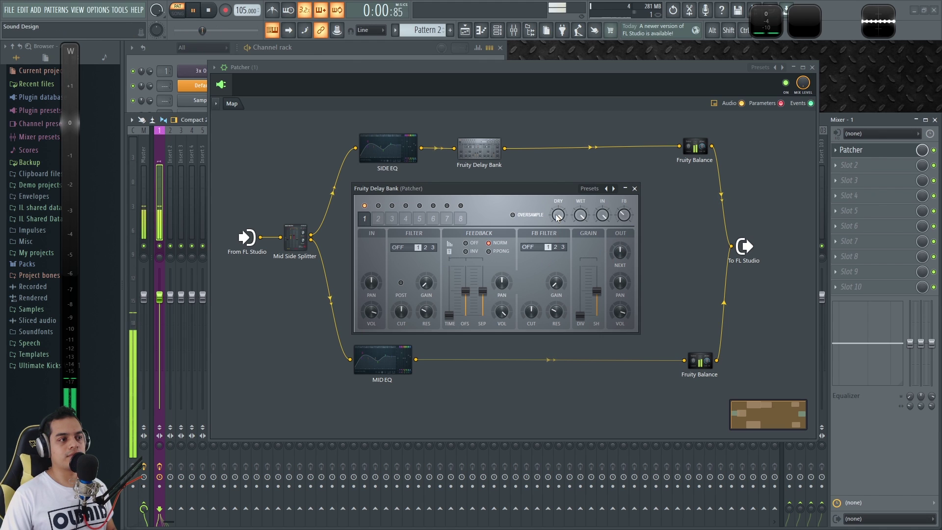
click(634, 188)
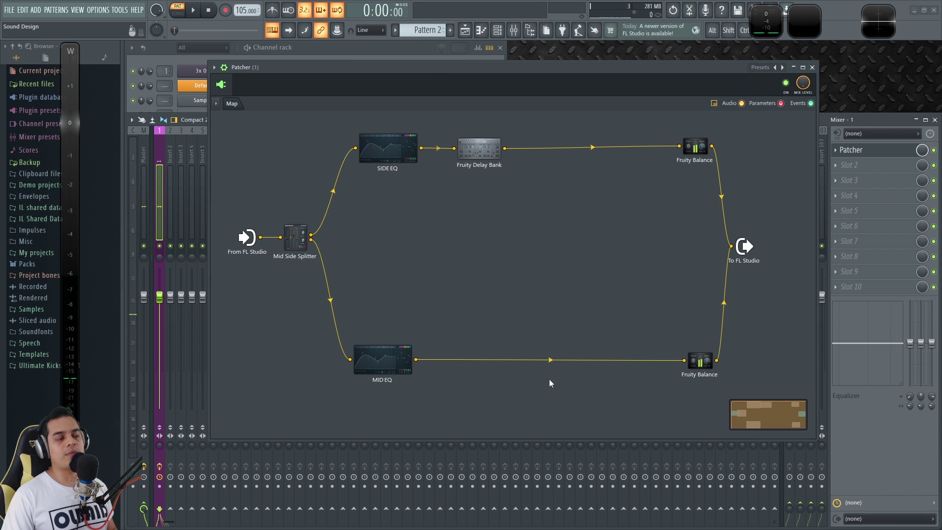
- Play the sample with Patcher bypassed and re-enabled to compare the dry and processed sound
key(space)
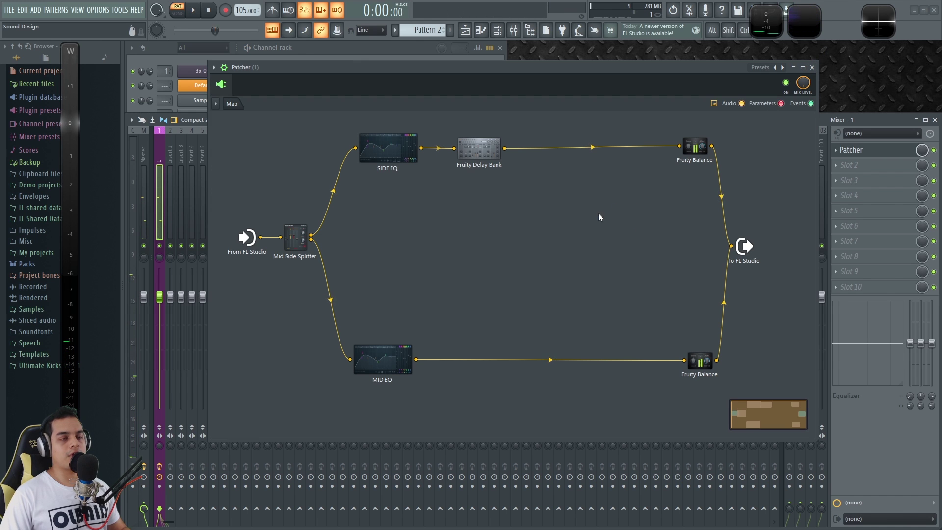
click(786, 83)
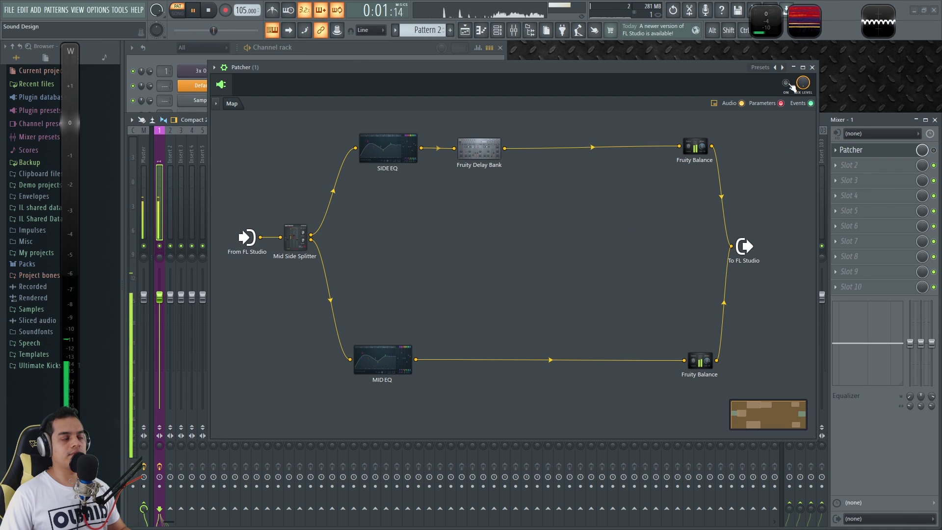
key(space)
click(786, 83)
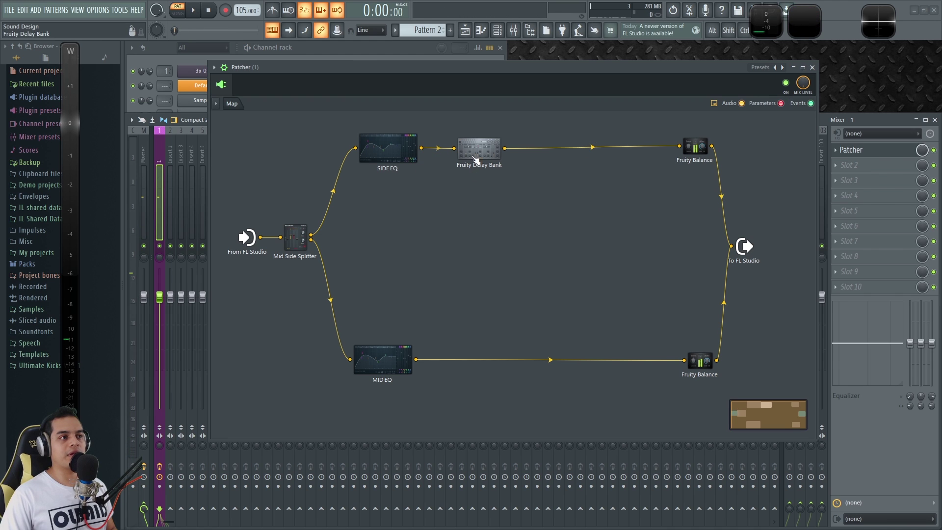
key(space)
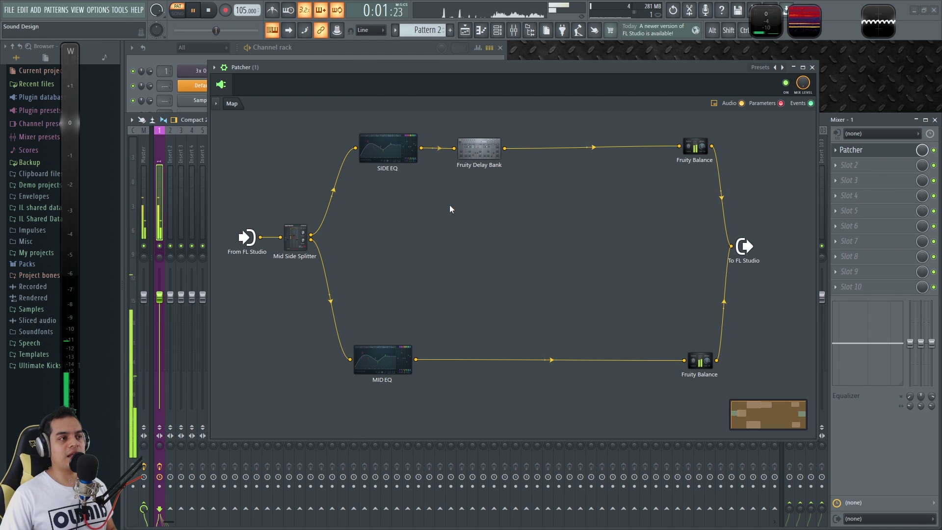
key(space)
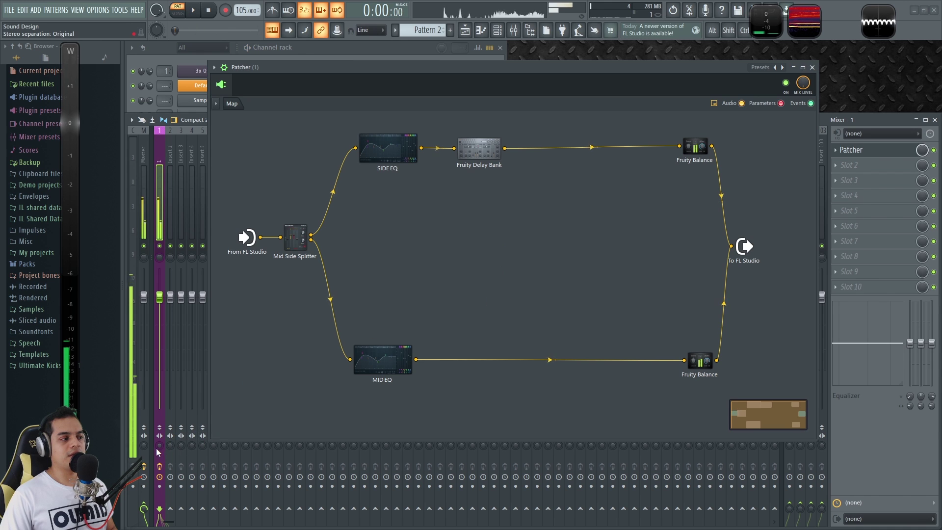
- Audition mixer insert 1 with its stereo separation set to 100% merged, then reset the separation to original
drag(158, 452, 160, 448)
key(space)
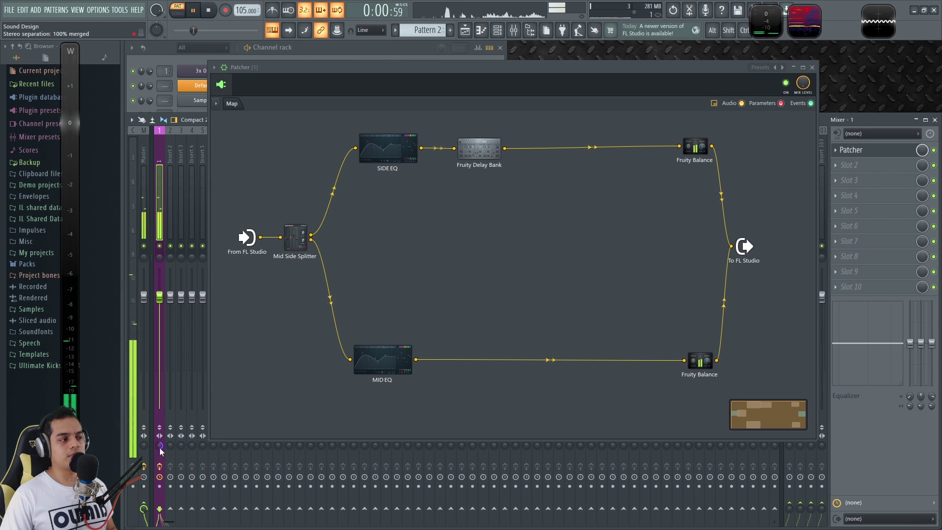
key(space)
alt+click(160, 447)
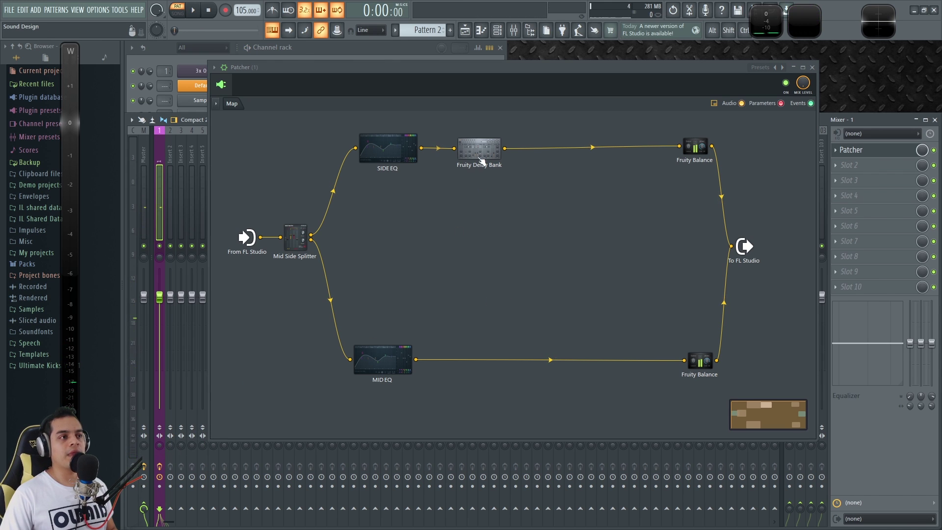
- Open the Fruity Delay Bank from the Patcher map and audition the sample with its window in view
click(479, 161)
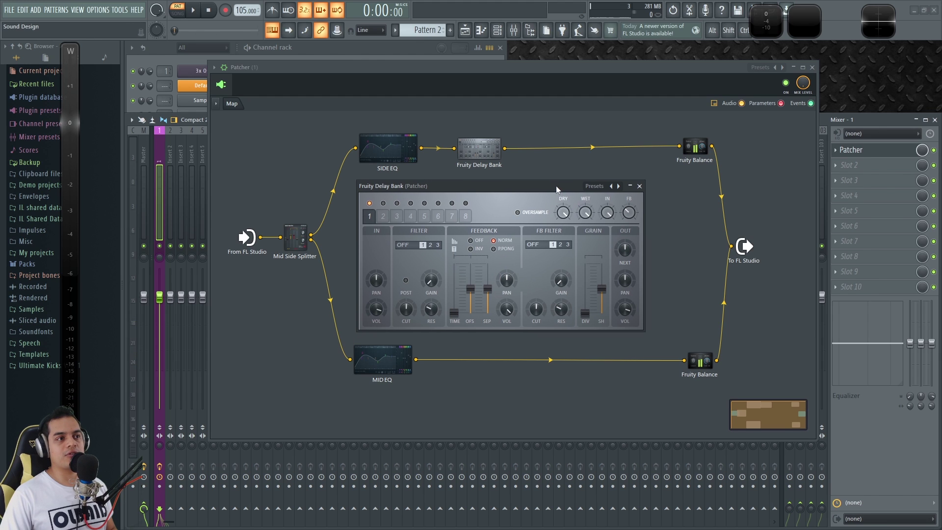
drag(555, 187, 560, 183)
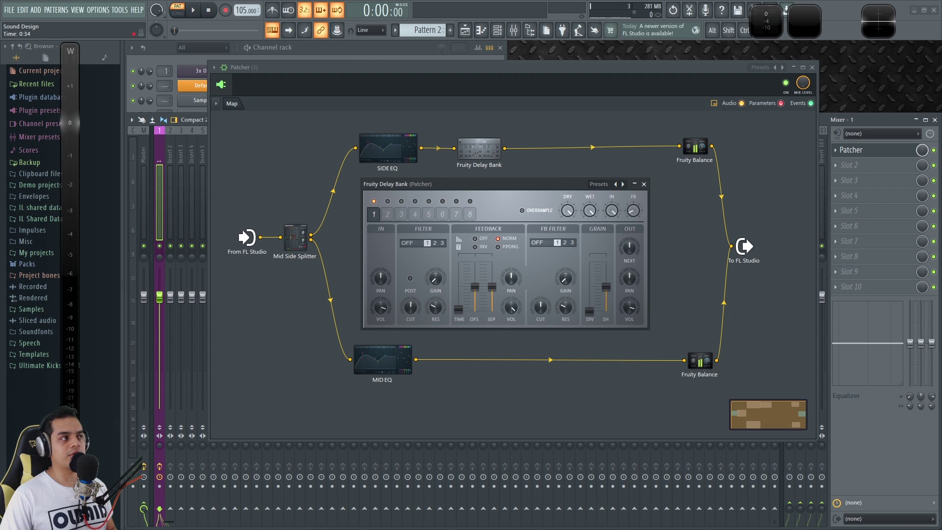
key(space)
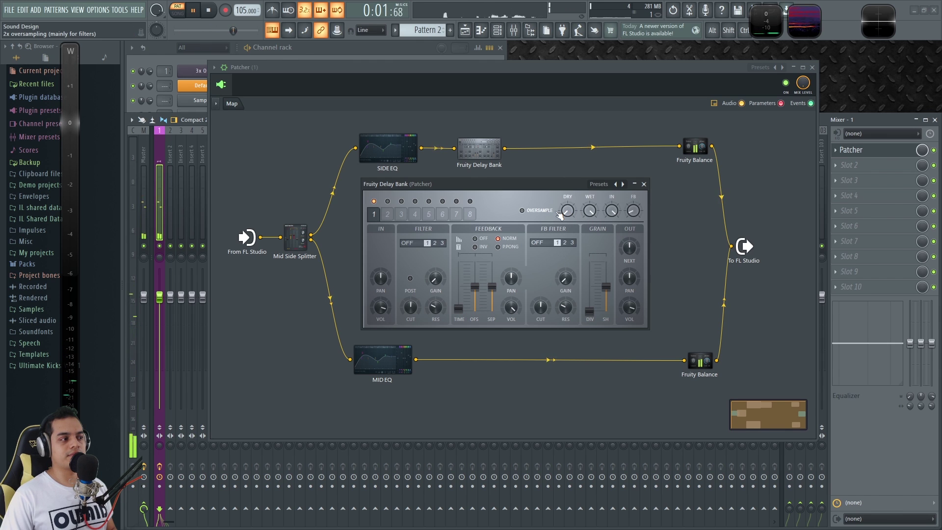
- Mute the link between MID EQ and its Fruity Balance, raise the Delay Bank's feedback offset slightly and audition the side chain alone
click(549, 359)
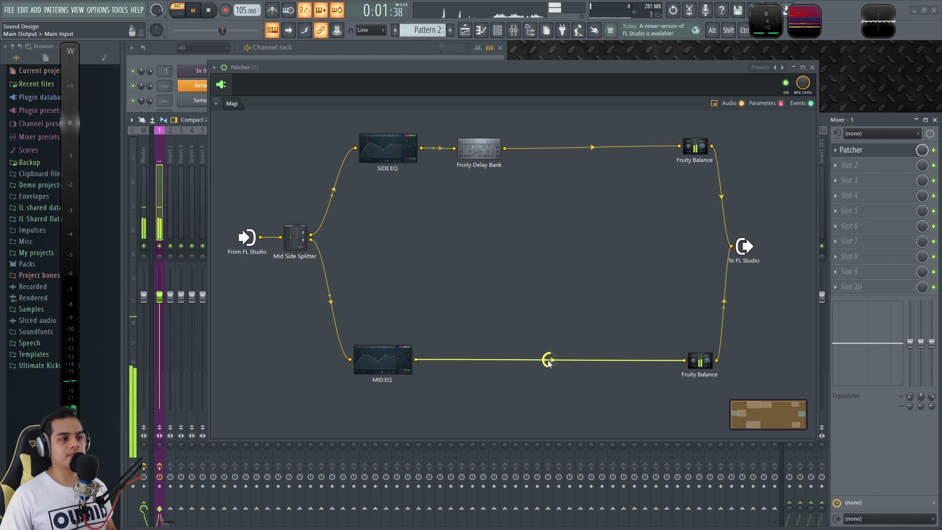
click(486, 158)
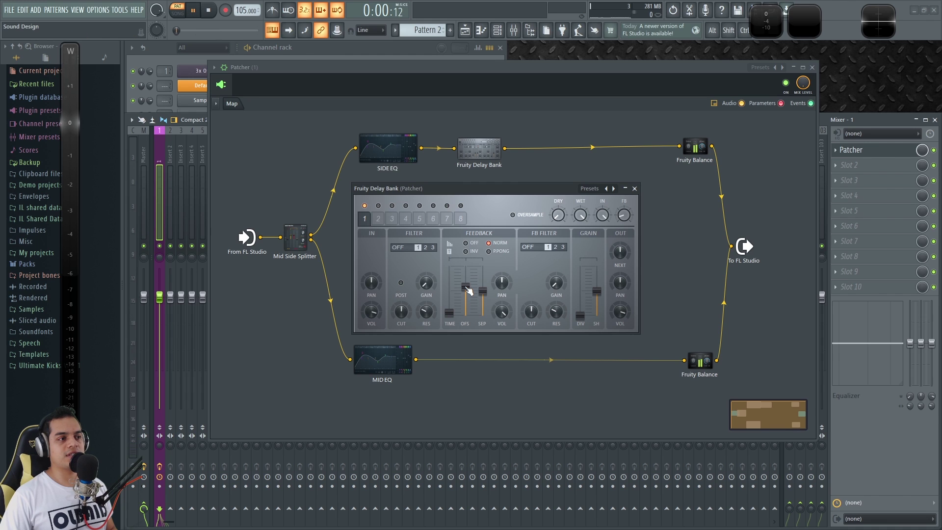
drag(468, 290, 468, 287)
key(space)
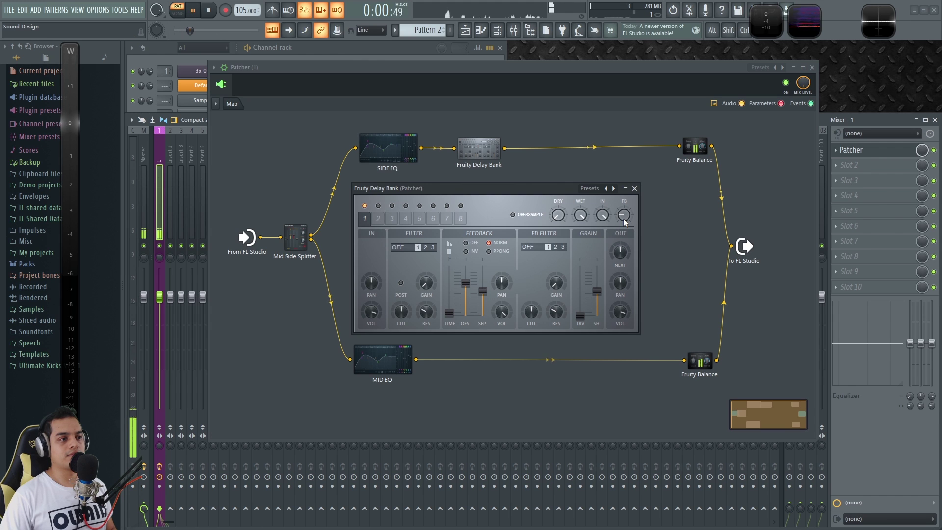
click(634, 188)
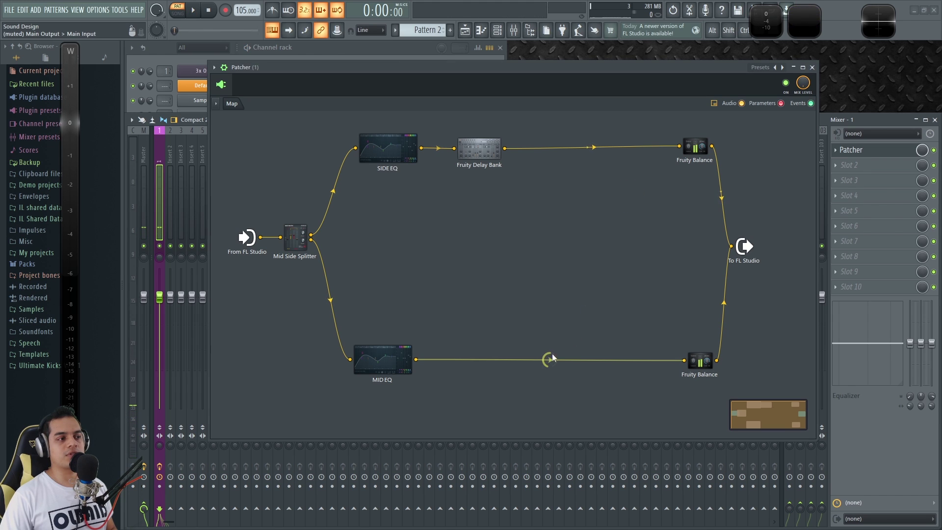
- Audition the combined mid and side chains with the Fruity Delay Bank open, checking its wet level and delay time
key(space)
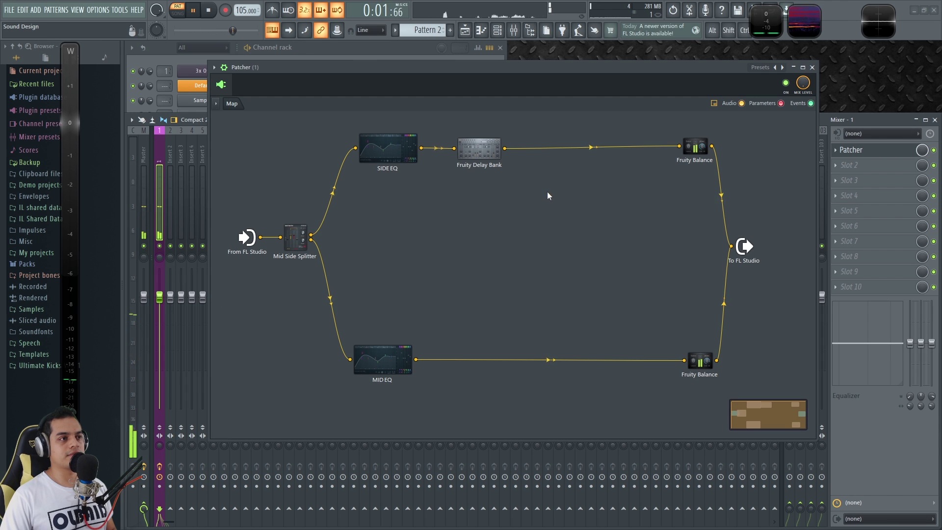
click(485, 150)
key(space)
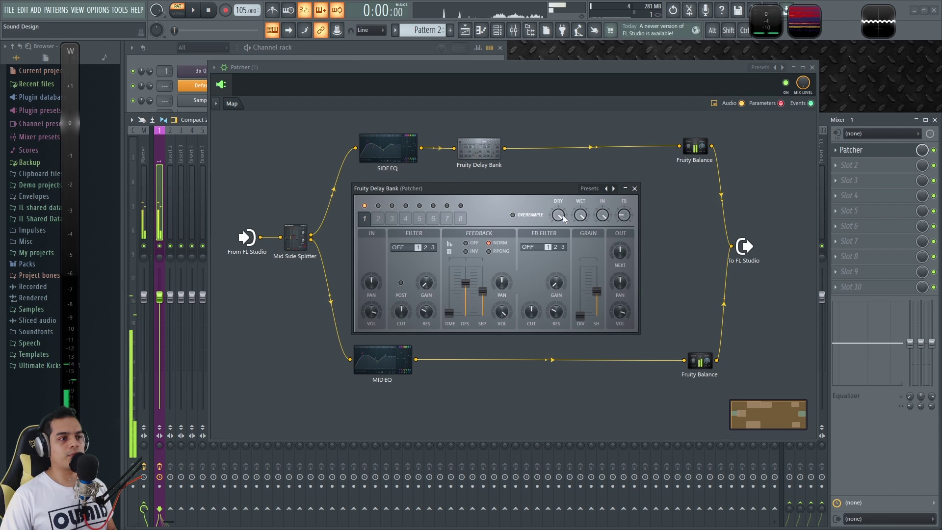
key(space)
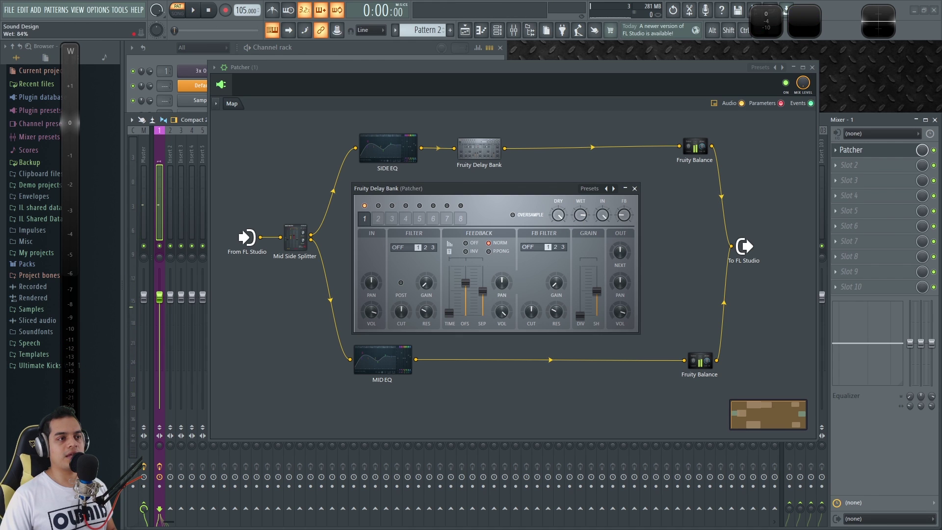
key(space)
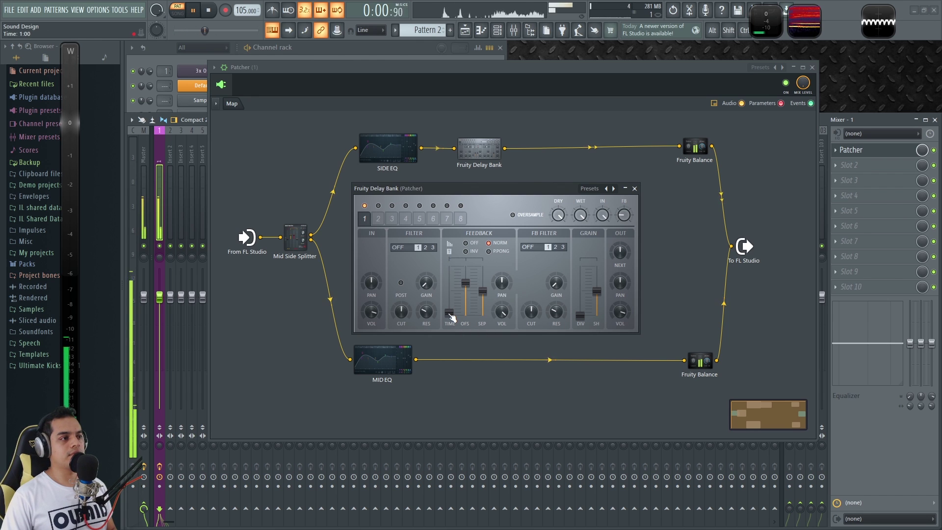
key(space)
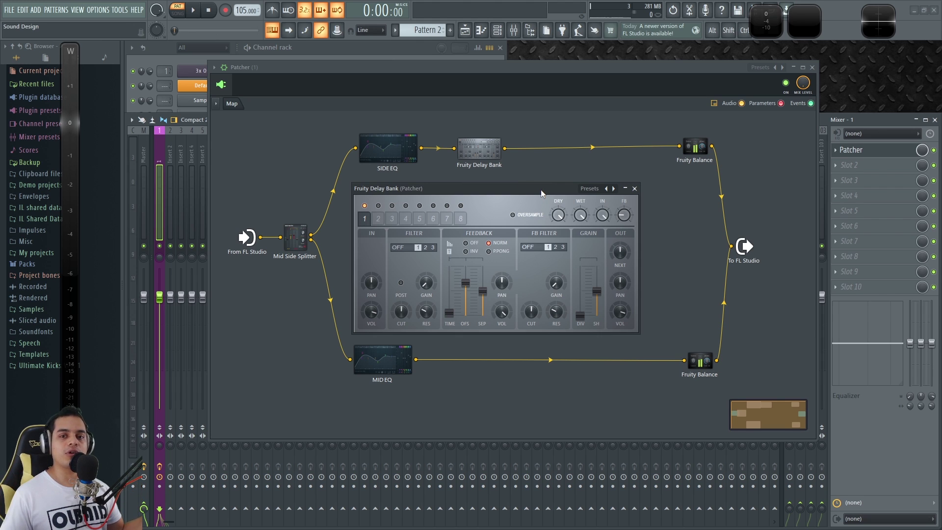
- Move the MID EQ and the mid chain's Fruity Balance slightly lower on the Patcher map
drag(532, 190, 548, 188)
drag(369, 365, 368, 375)
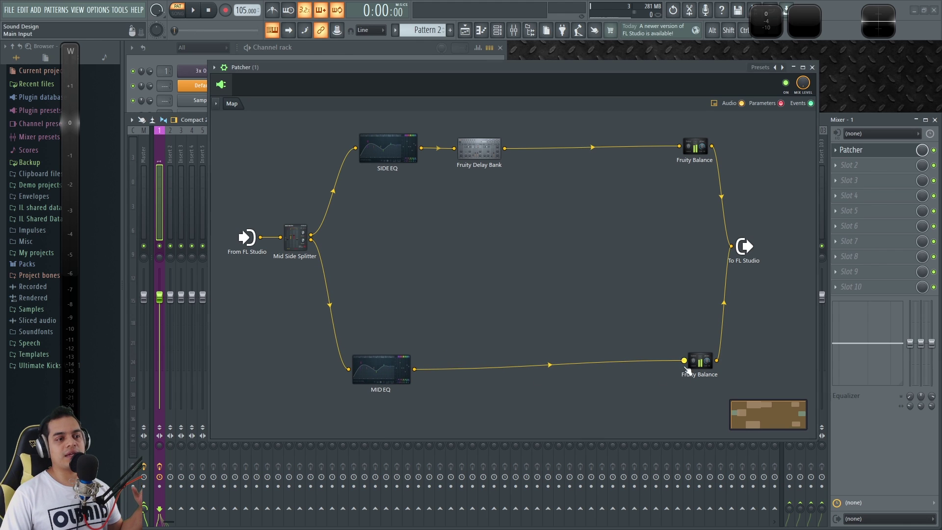
drag(695, 364, 691, 371)
- Reopen the Fruity Delay Bank, set its global feedback to 31% during playback and close its window
click(483, 154)
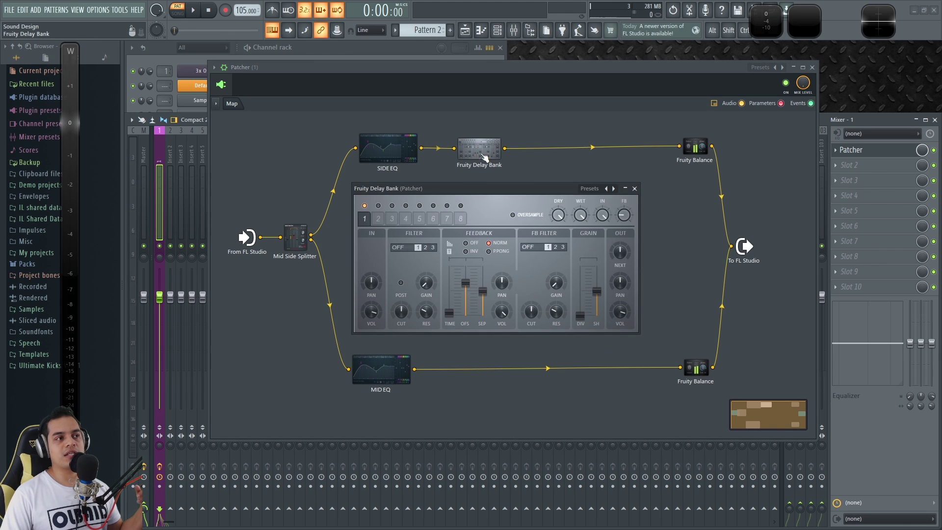
drag(489, 186, 508, 186)
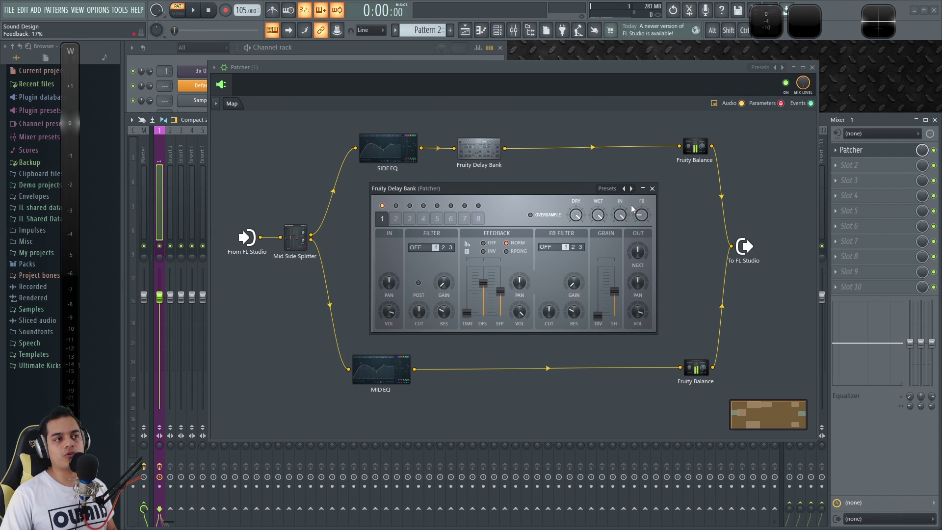
key(space)
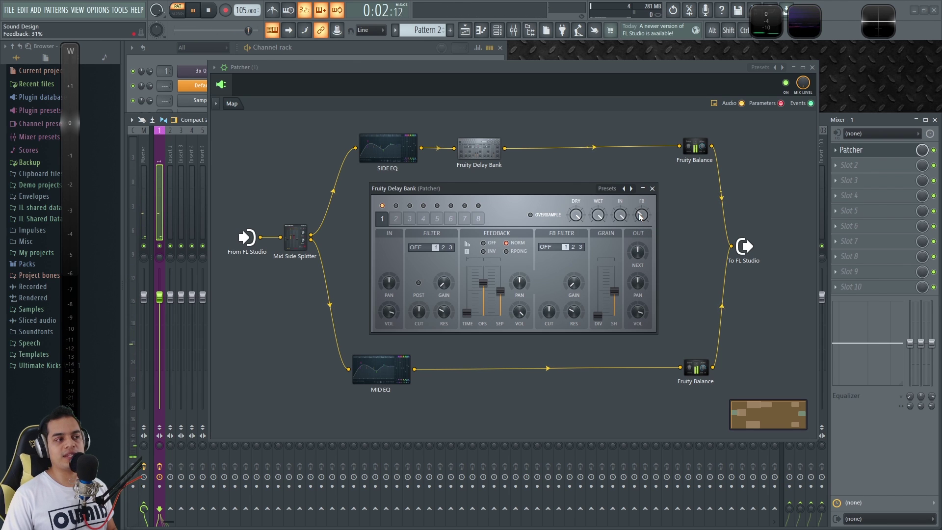
click(652, 189)
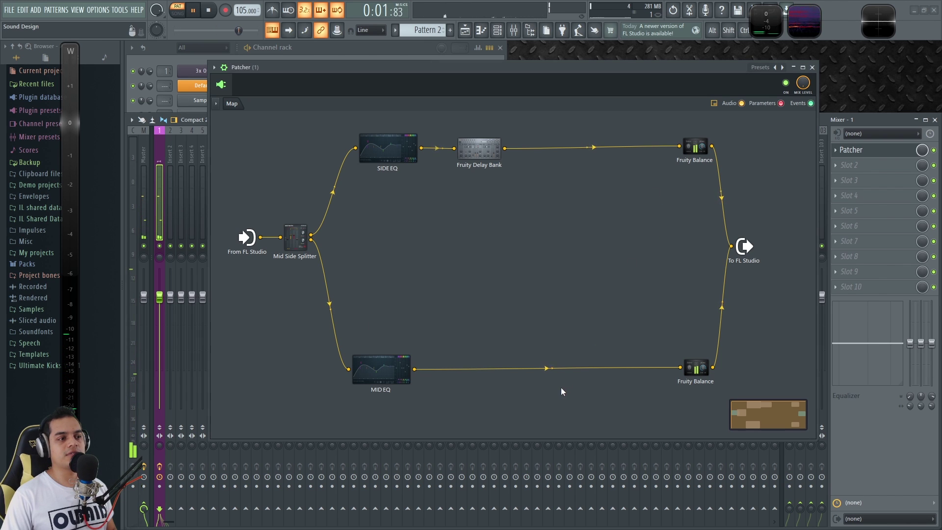
- Recheck the delayed sound in mono by merging insert 1's stereo separation 100%, and restore the original separation
key(space)
drag(160, 446, 159, 402)
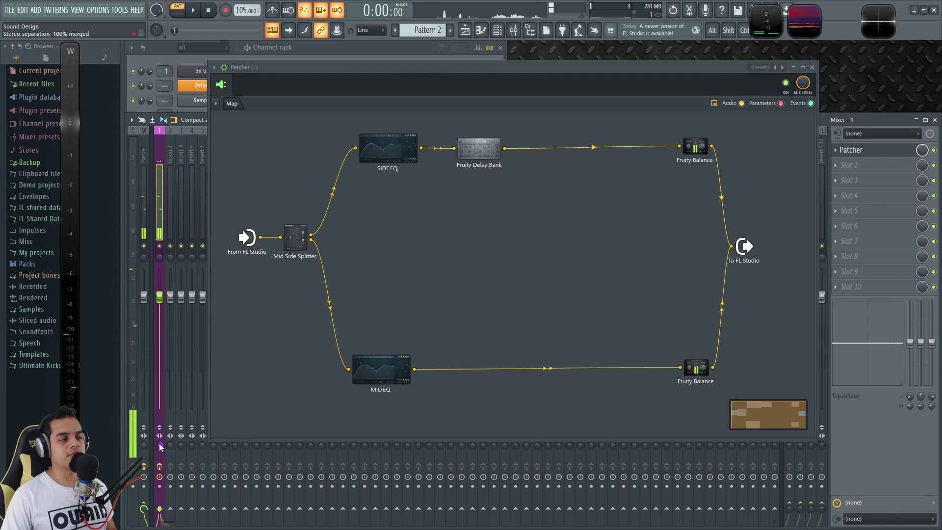
alt+click(159, 449)
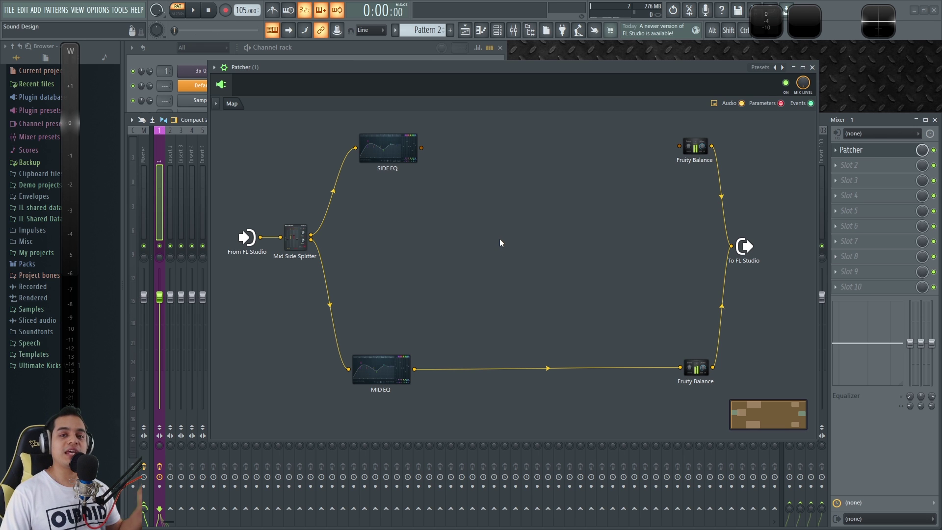
- Add a Fruity Reeverb 2 to the Patcher map and connect it between SIDE EQ and the side chain's Fruity Balance
right_click(459, 223)
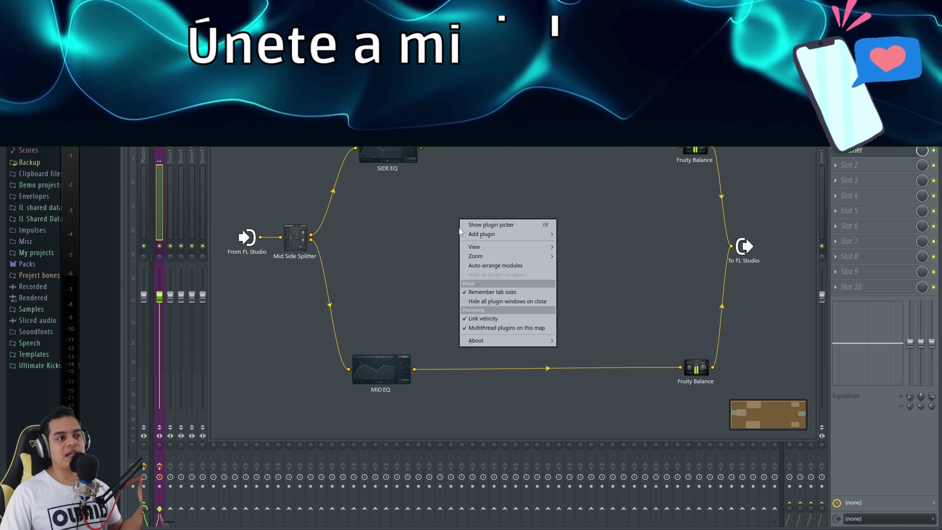
mouse_move(508, 234)
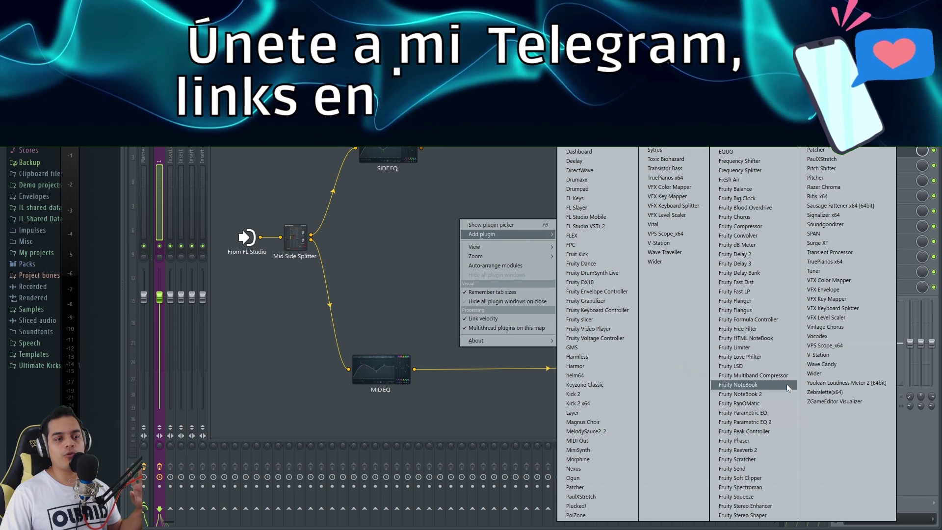
click(764, 448)
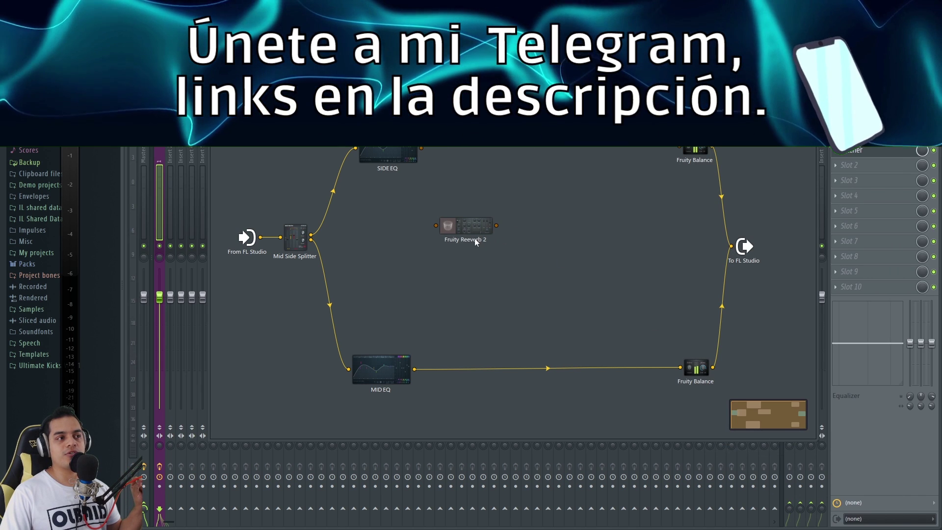
drag(473, 237, 509, 172)
drag(475, 226, 506, 161)
drag(421, 148, 594, 149)
drag(679, 145, 679, 147)
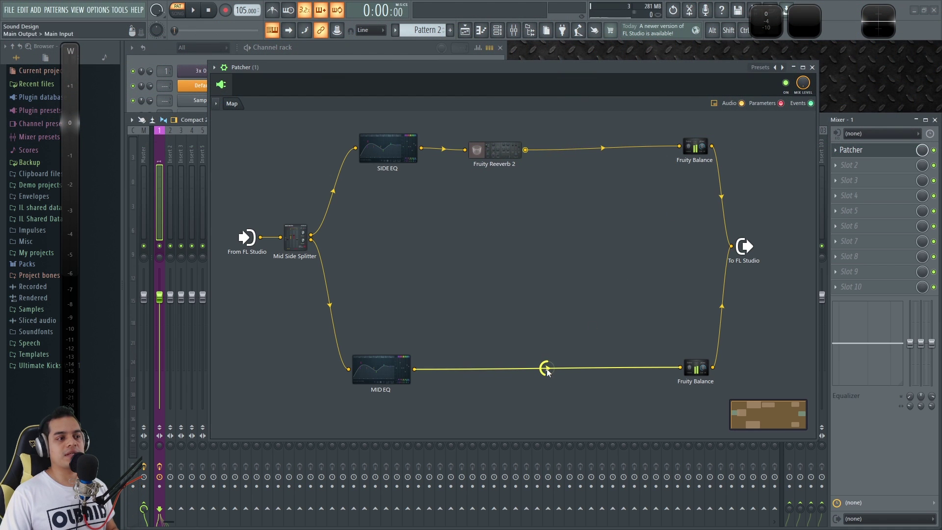
- Mute the link after MID EQ, audition the side chain's reverb alone, and open Fruity Reeverb 2 after shifting its module
key(space)
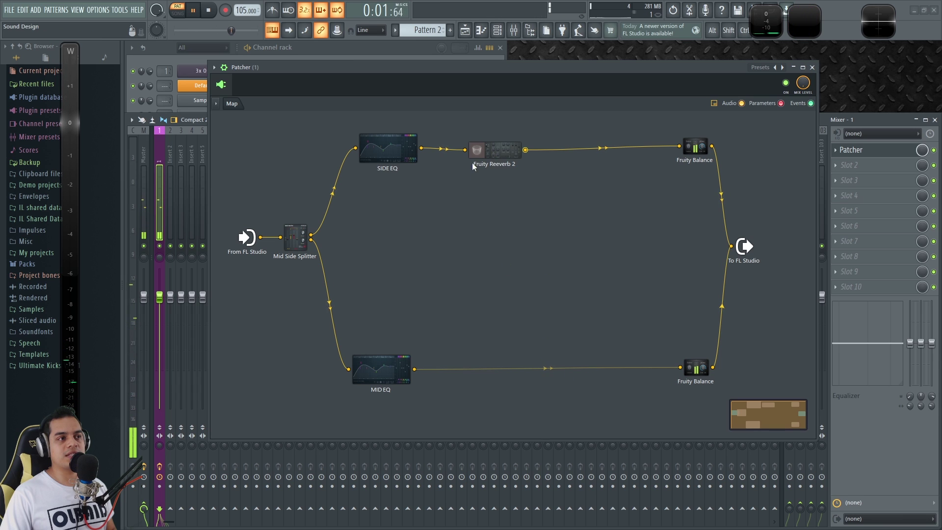
drag(494, 154, 506, 152)
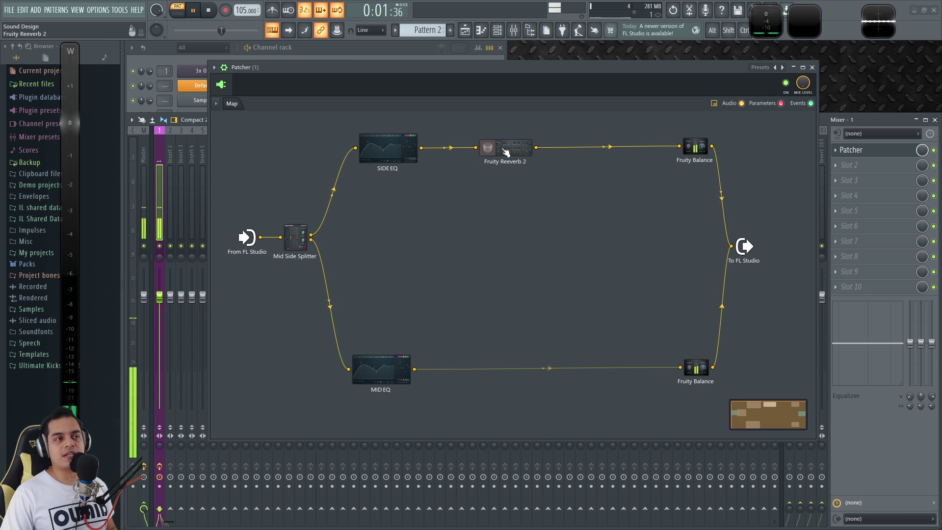
click(505, 151)
drag(453, 225, 510, 208)
key(space)
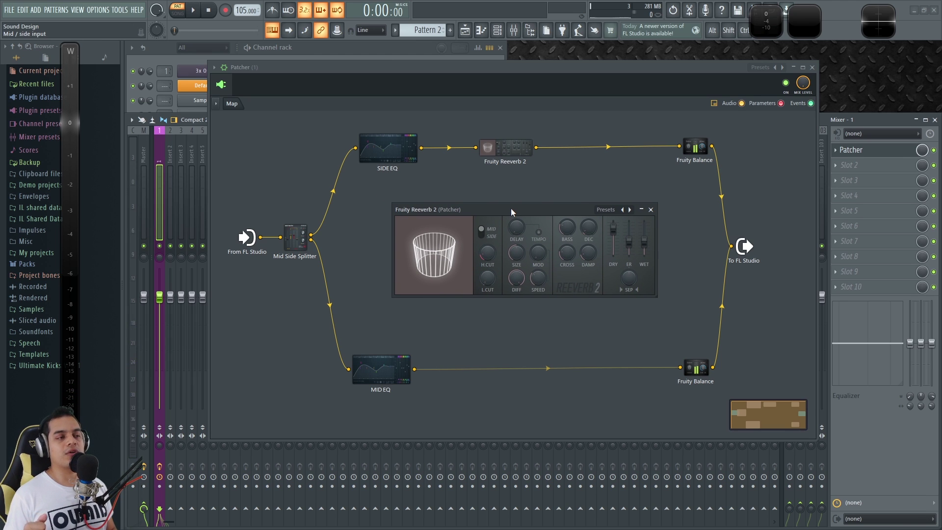
drag(495, 211, 498, 214)
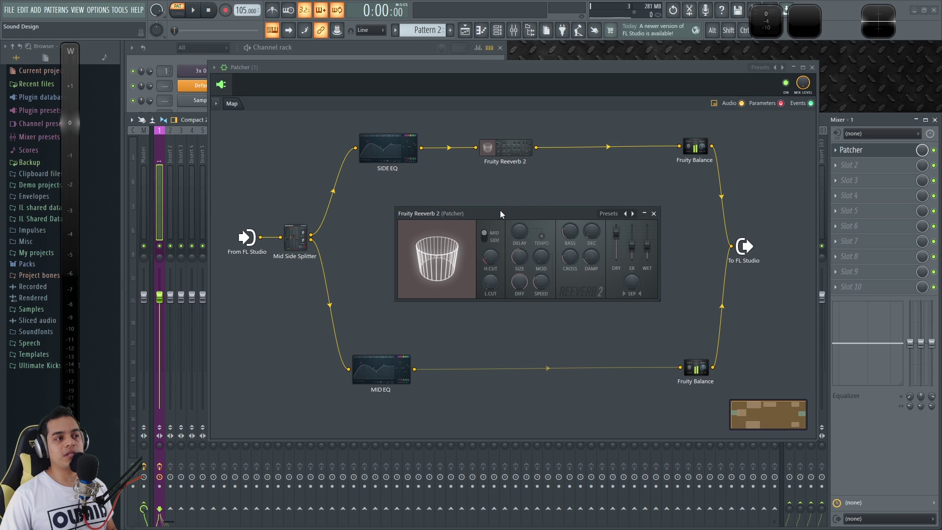
drag(497, 211, 492, 205)
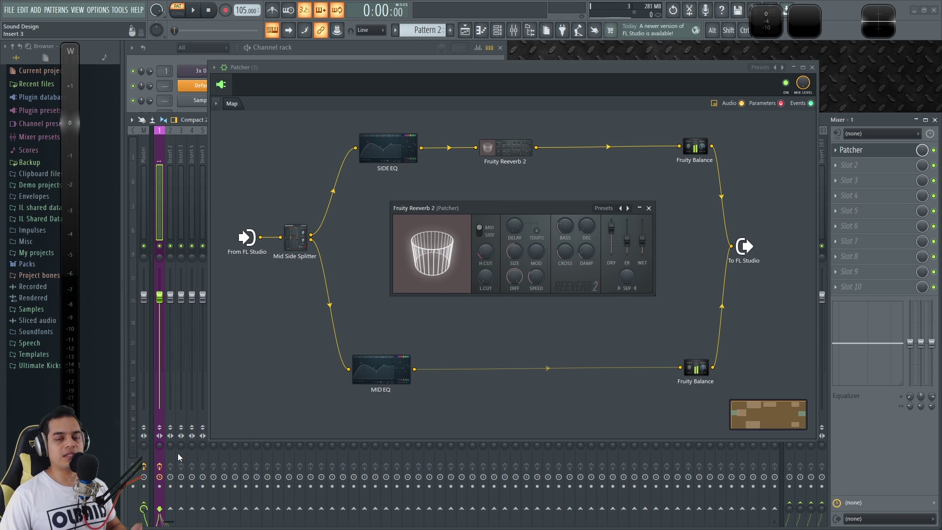
- Switch Fruity Reeverb 2's input mode from mid to side and audition the pattern
drag(510, 206, 495, 213)
click(465, 237)
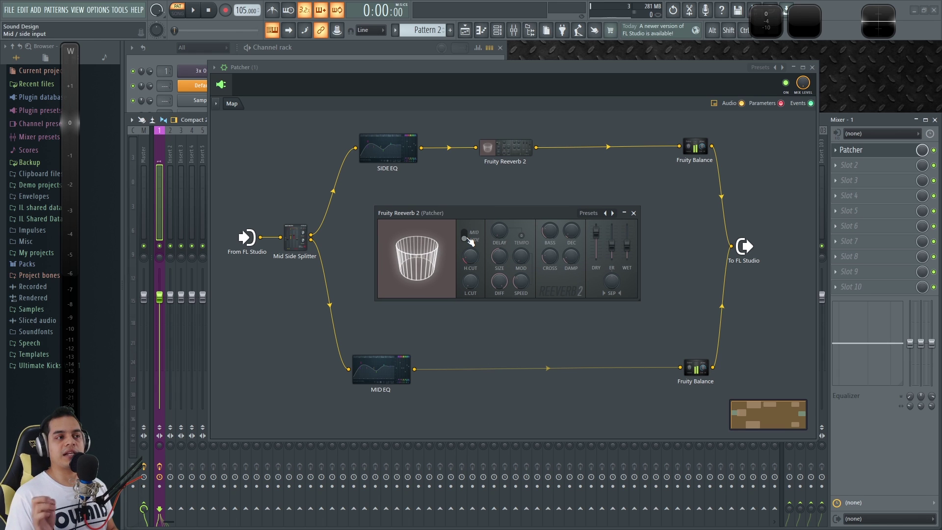
key(space)
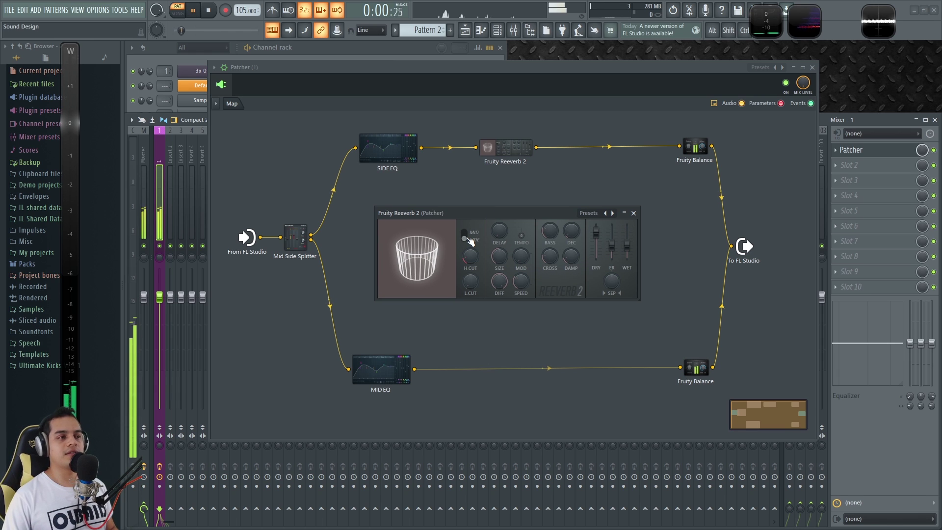
key(space)
- Raise Fruity Reeverb 2's wet level, lower its dry level to 0% and audition the wet-only reverb
drag(625, 247, 625, 234)
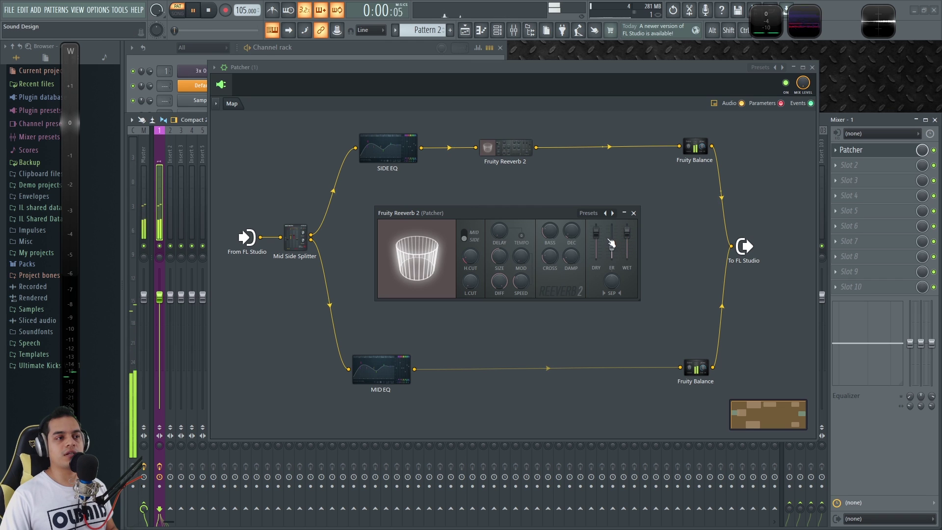
drag(525, 214, 534, 198)
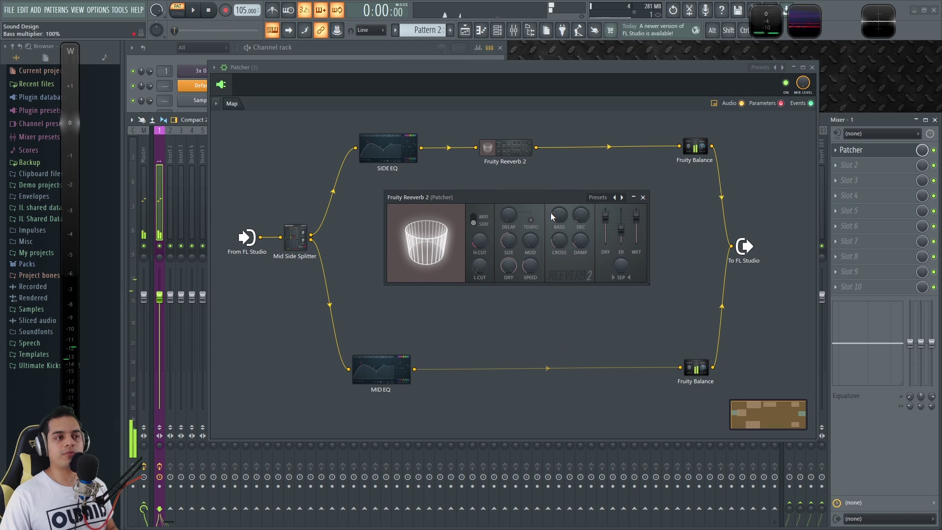
drag(606, 214, 605, 240)
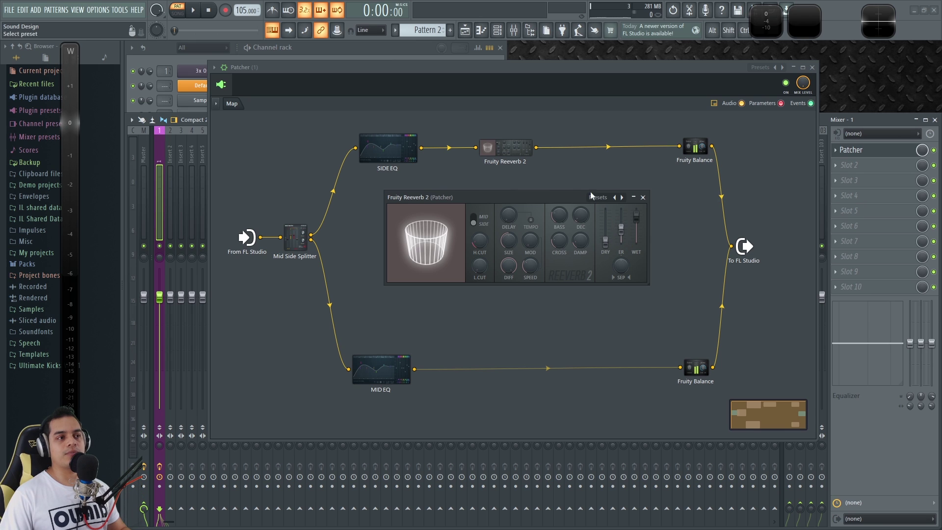
key(space)
key(space)
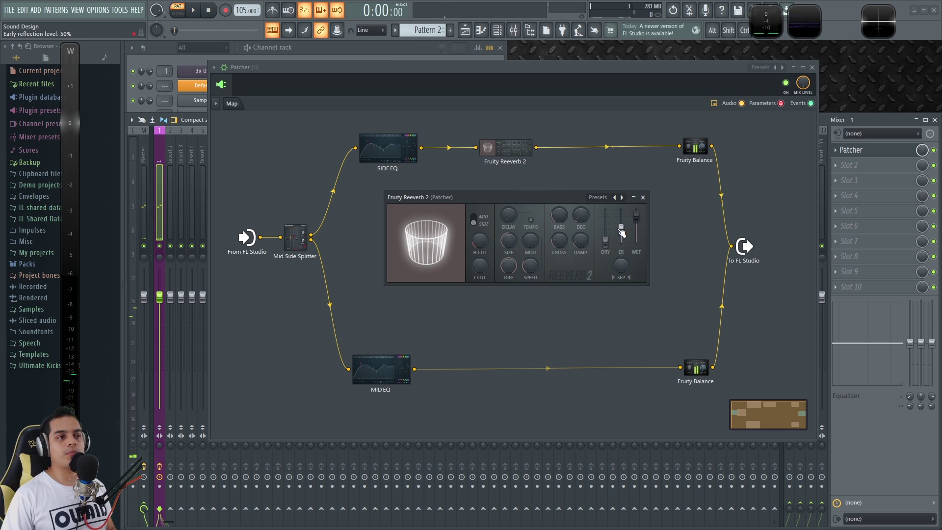
- Raise the early reflection level, adjust the high damping and enlarge the reverb's room size while auditioning it
key(space)
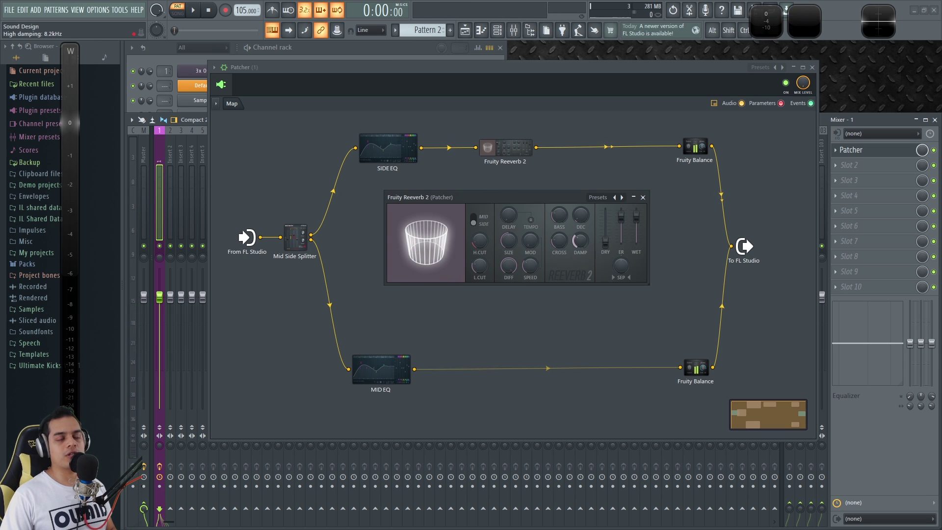
key(space)
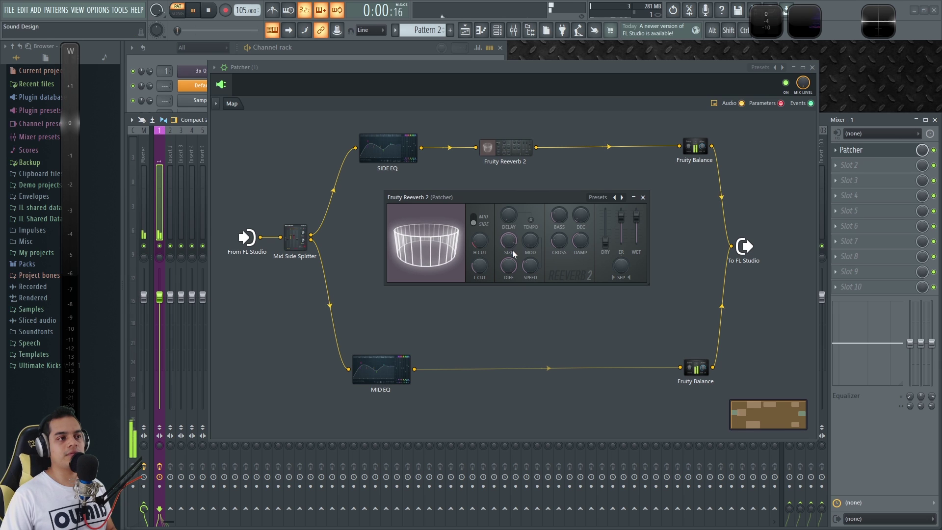
key(space)
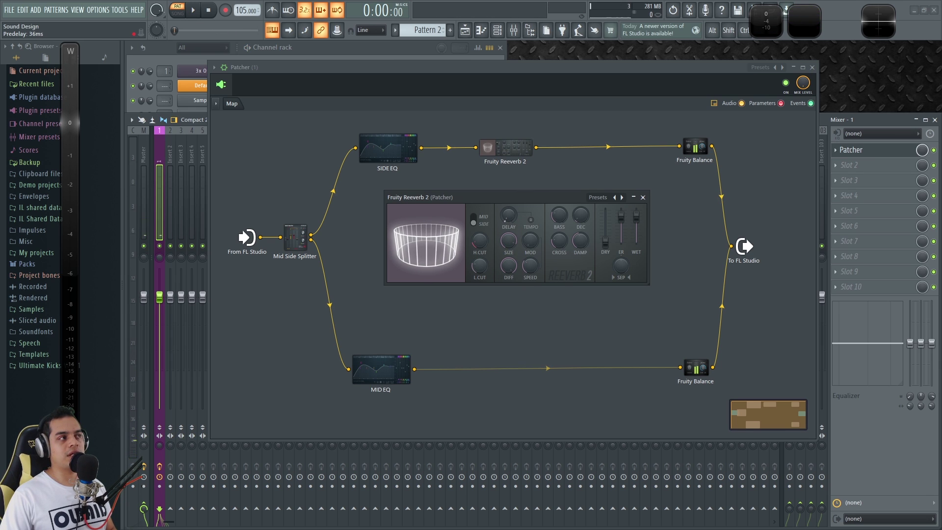
- Fine-tune the reverb's predelay around 15 ms and audition the adjusted reverb
mouse_move(508, 217)
mouse_down()
mouse_move(507, 225)
mouse_move(508, 211)
mouse_up()
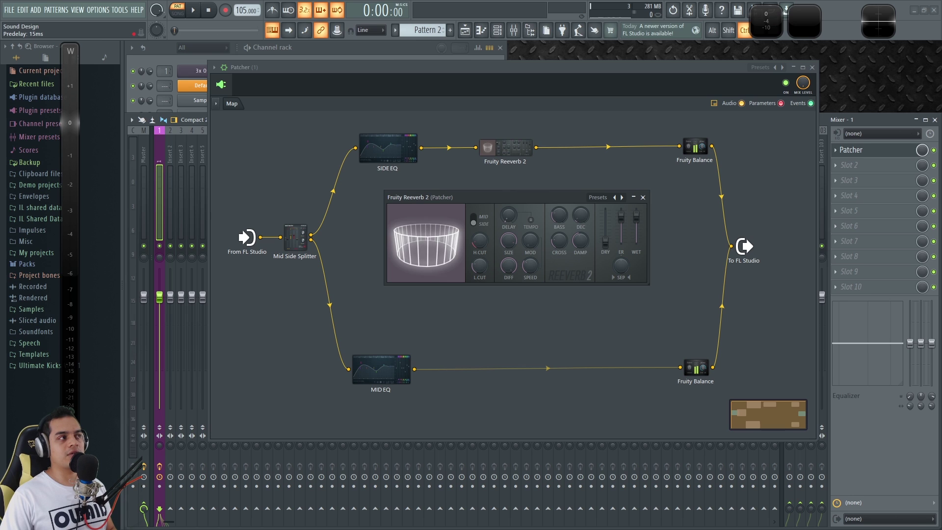
drag(508, 214, 508, 212)
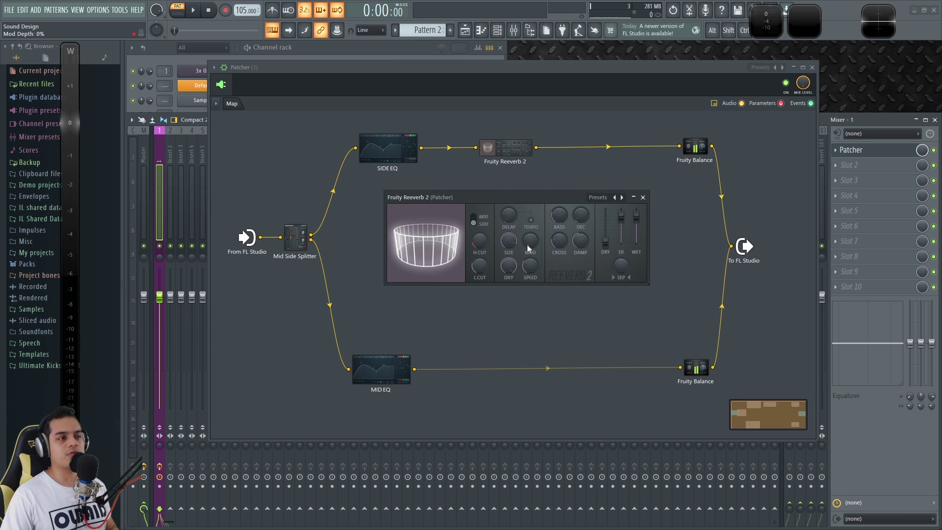
key(space)
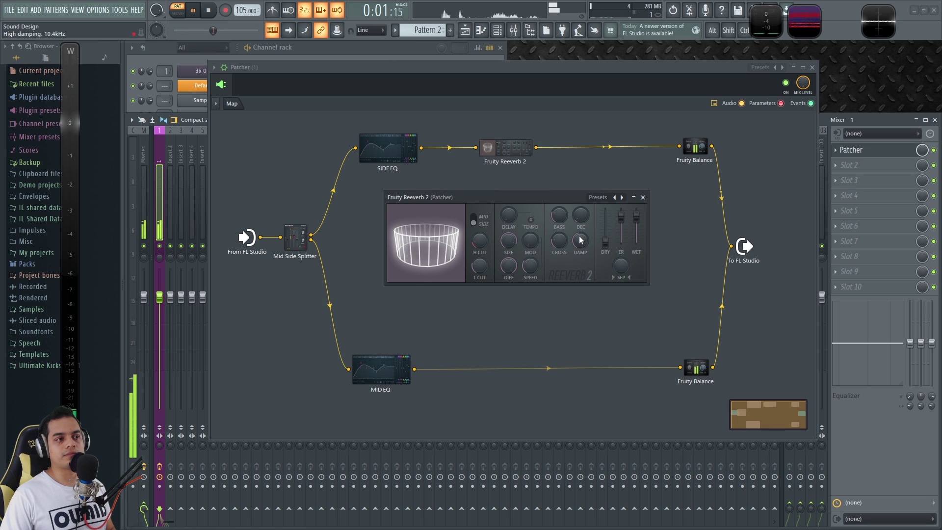
key(space)
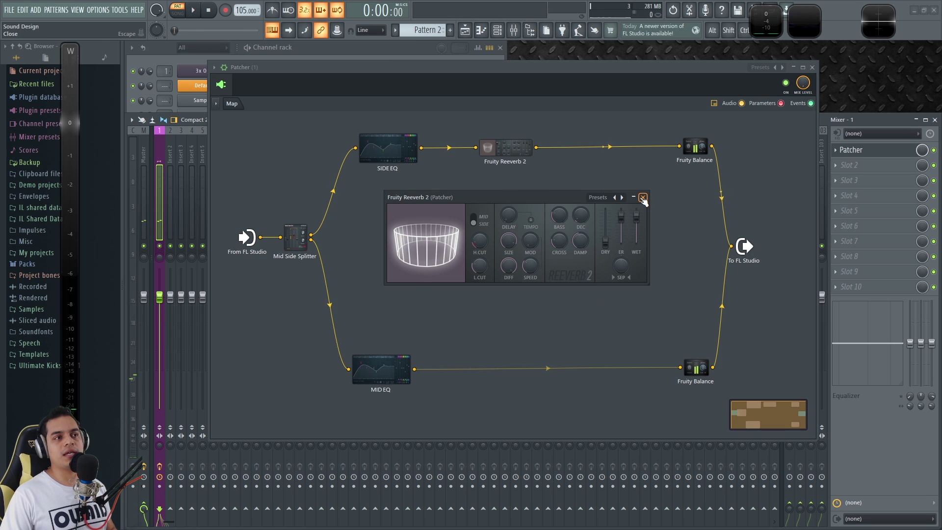
- Close Fruity Reeverb 2, restore the link after MID EQ and audition the mid and side chains together
key(space)
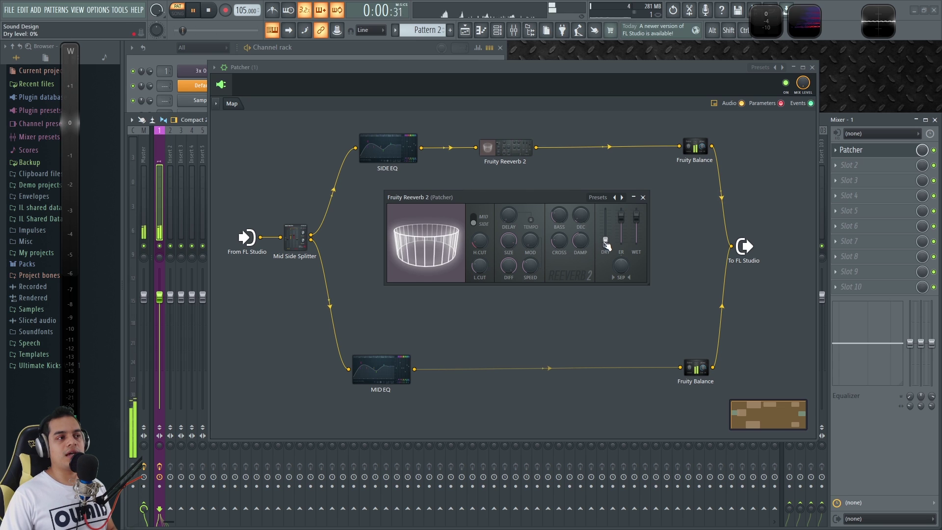
click(636, 201)
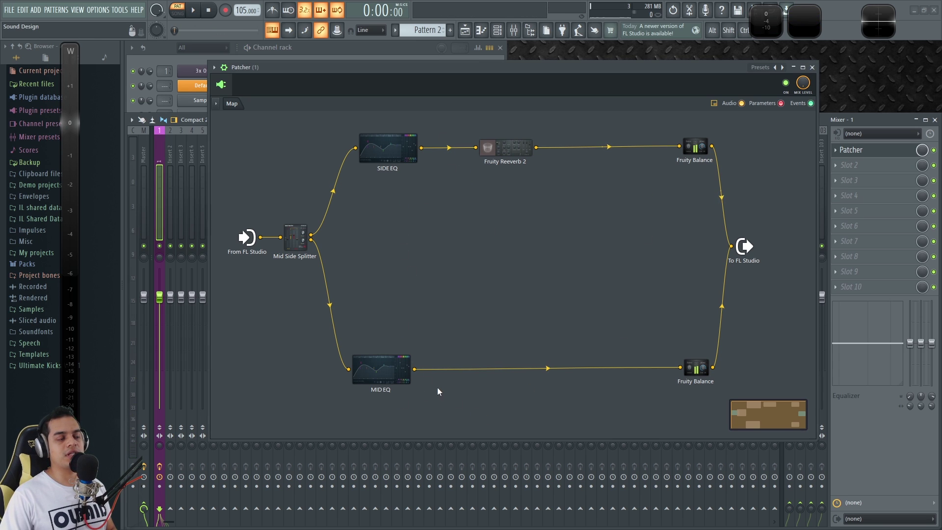
key(space)
key(space)
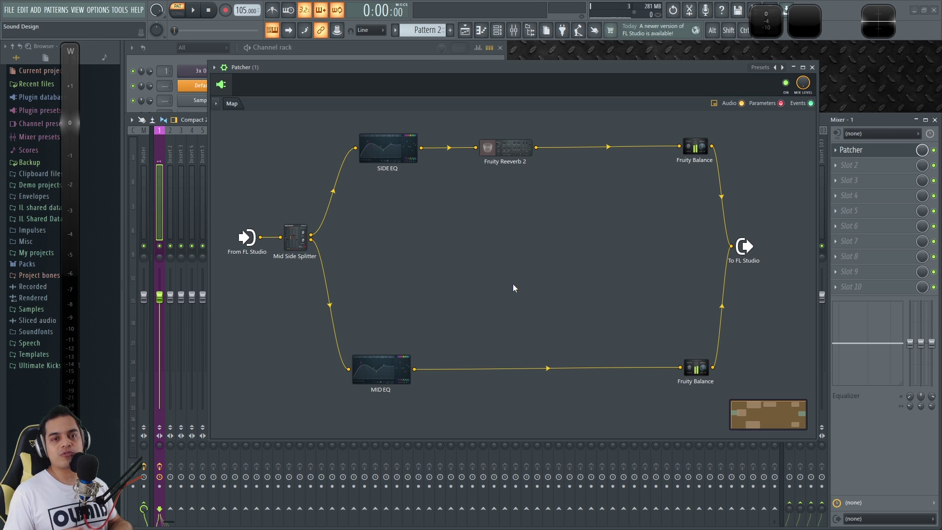
key(space)
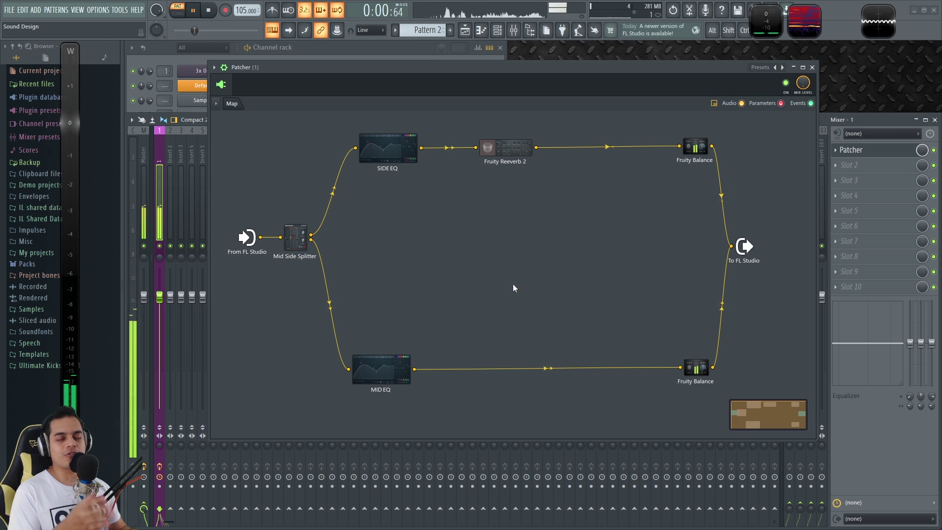
key(space)
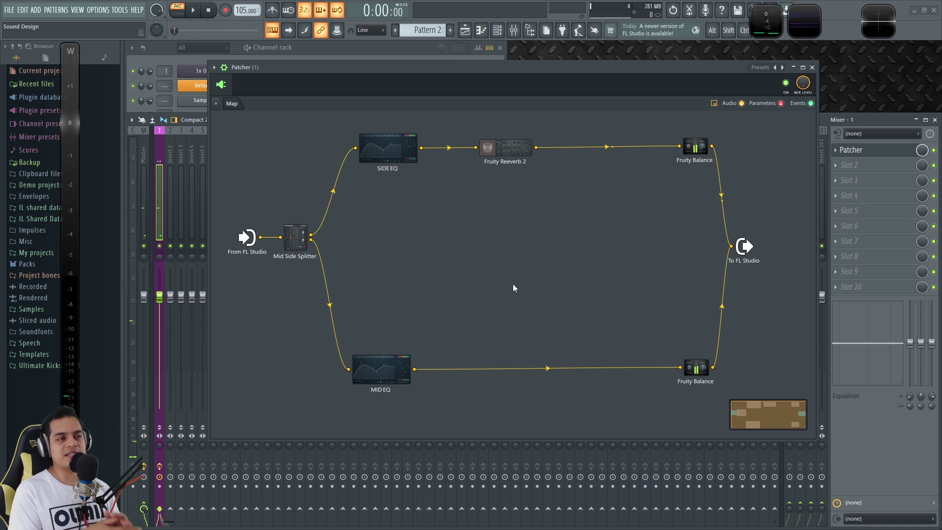
- Recheck the reverb in mono by merging insert 1's stereo separation during the audition, and restore the original separation
key(space)
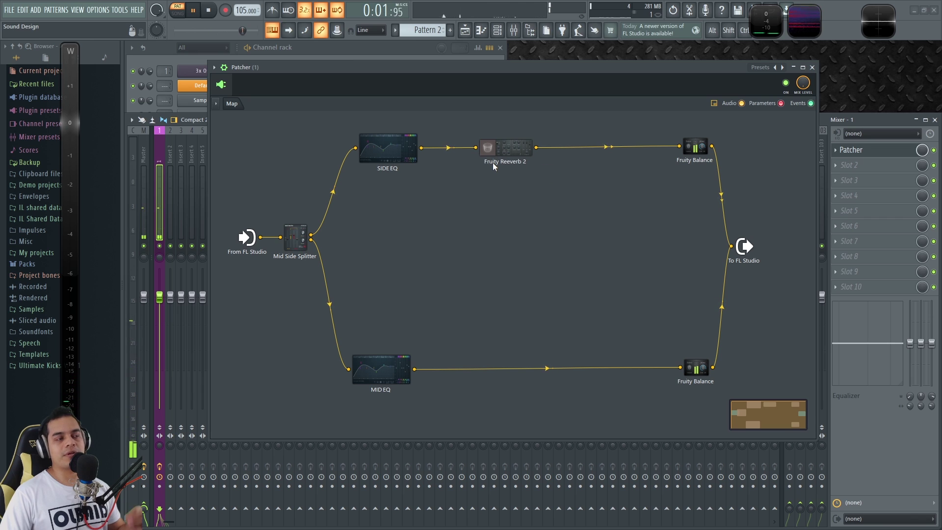
key(space)
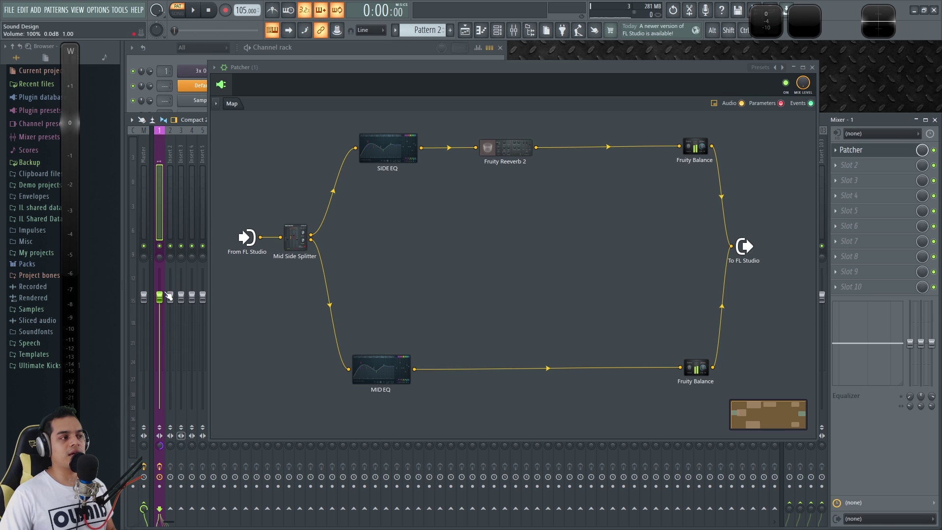
key(space)
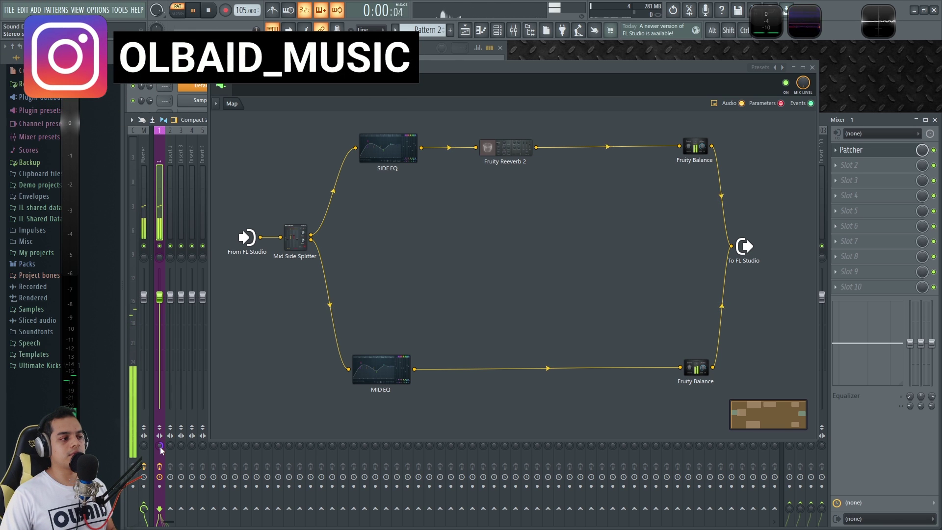
key(space)
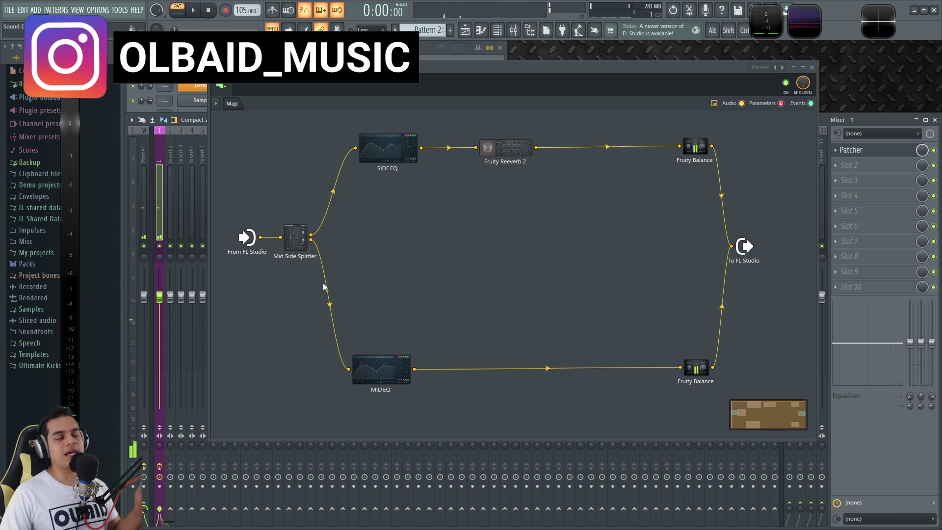
- Compare the sound with Patcher bypassed and re-enabled on insert 1
click(785, 83)
key(space)
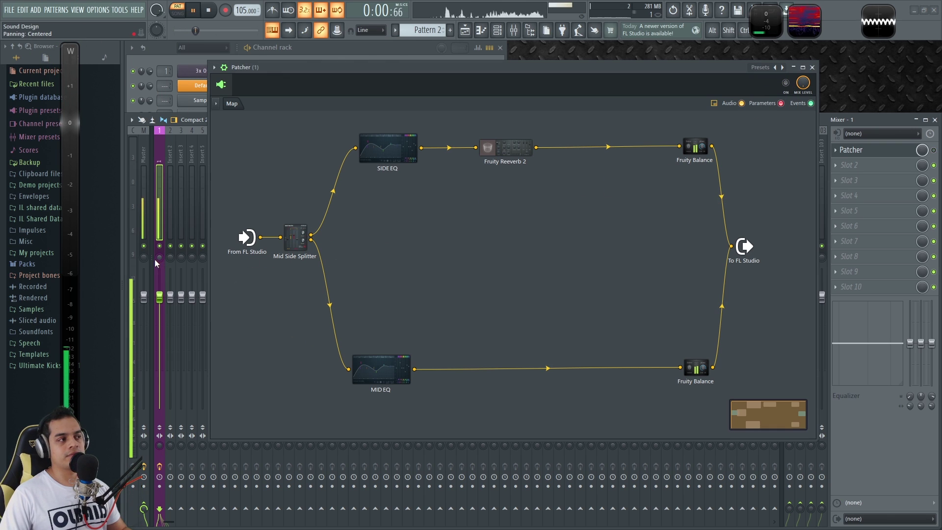
click(785, 83)
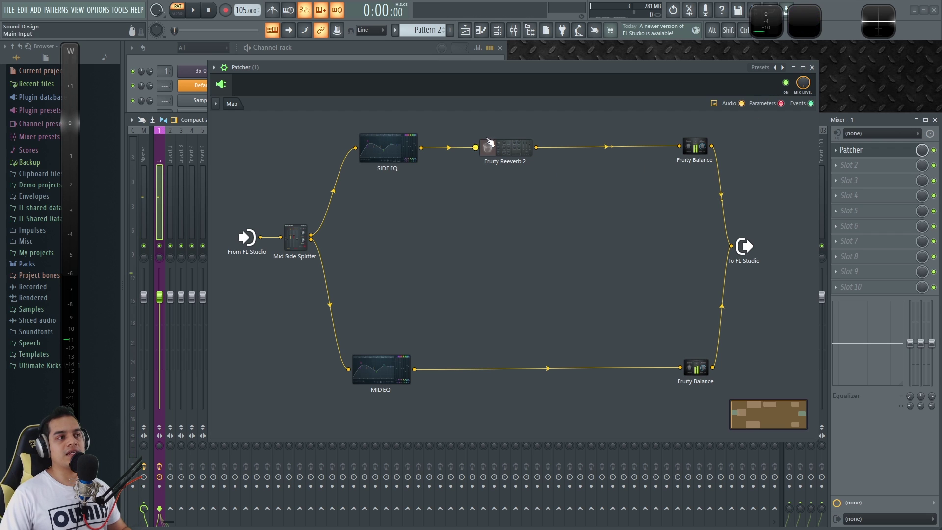
key(space)
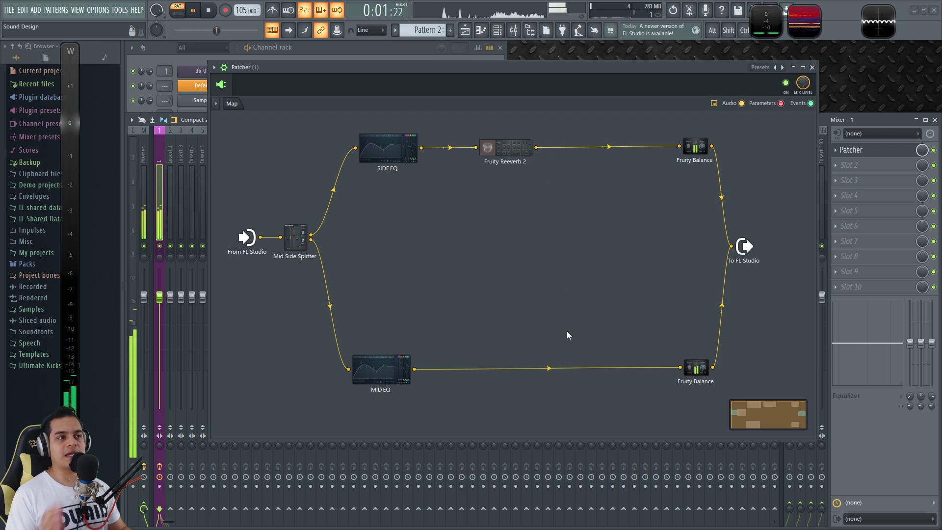
key(space)
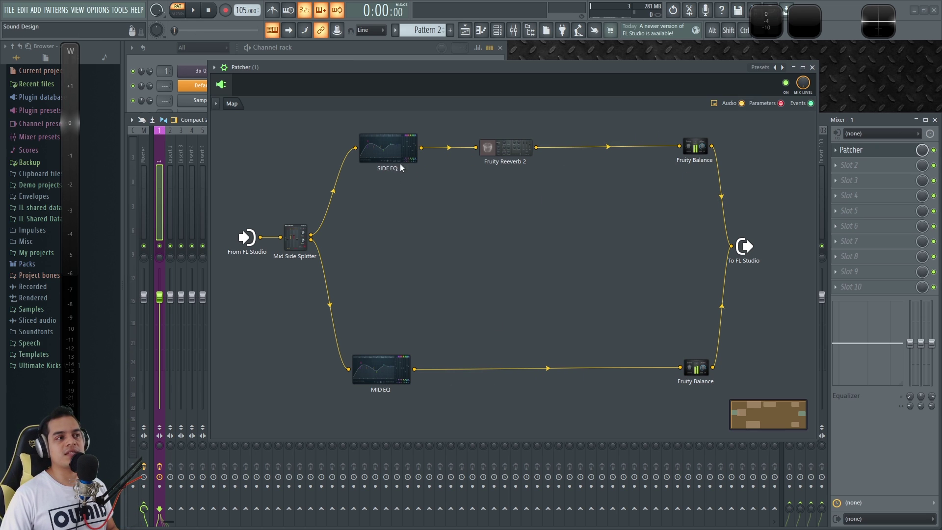
- Audition the widened sound centred, pan insert 1 to the left and audition it again
key(space)
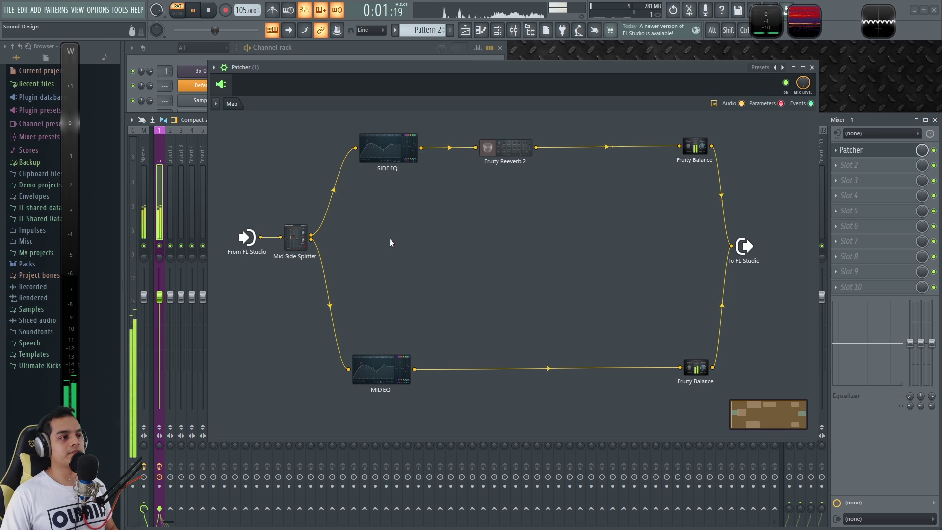
key(space)
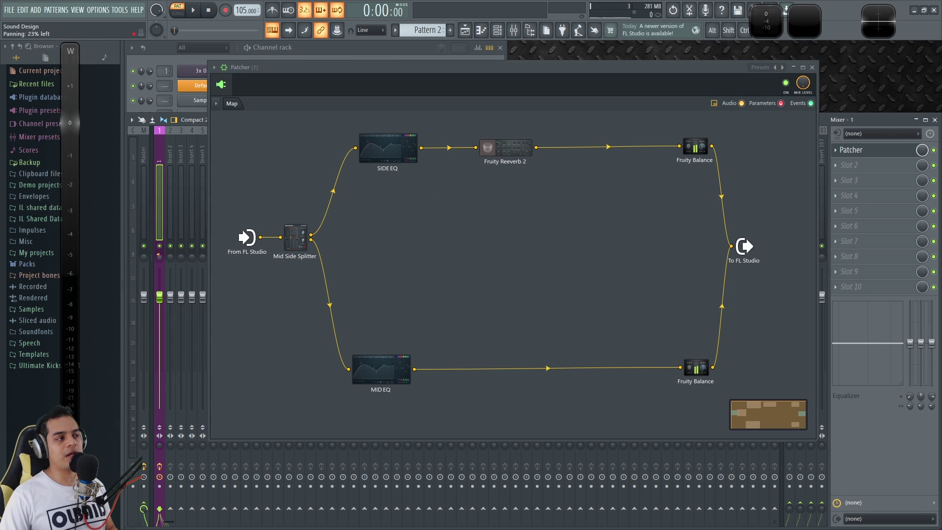
key(space)
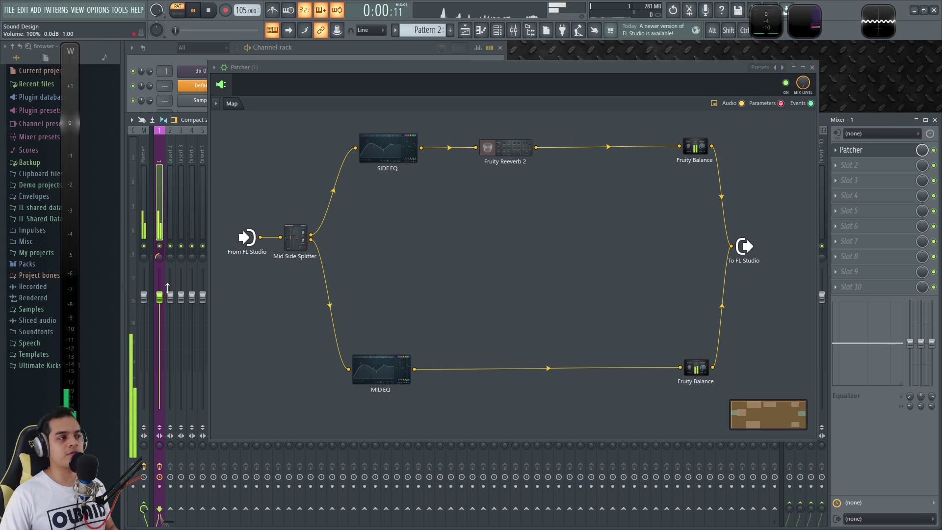